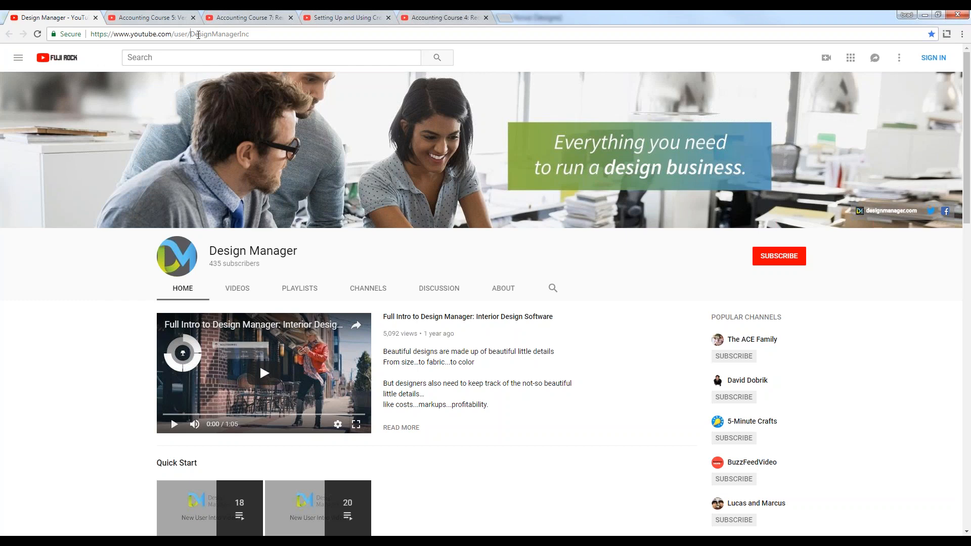
Step: Examine the Design Manager channel's playlists, from Quick Start to Accounting Courses and Weekly Webinars, and switch to Design Manager Pro
double_click(197, 34)
click(84, 279)
scroll(84, 279, down, 4)
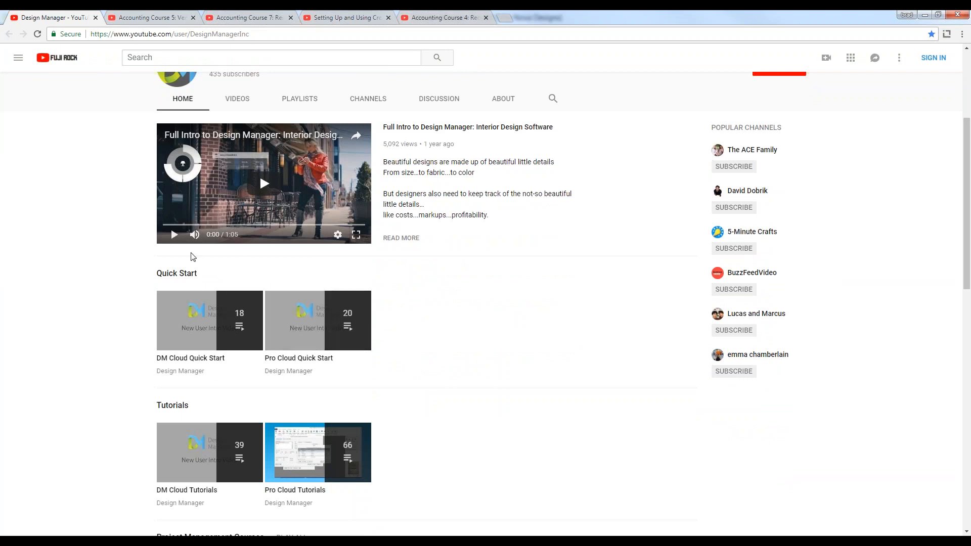
scroll(113, 337, down, 3)
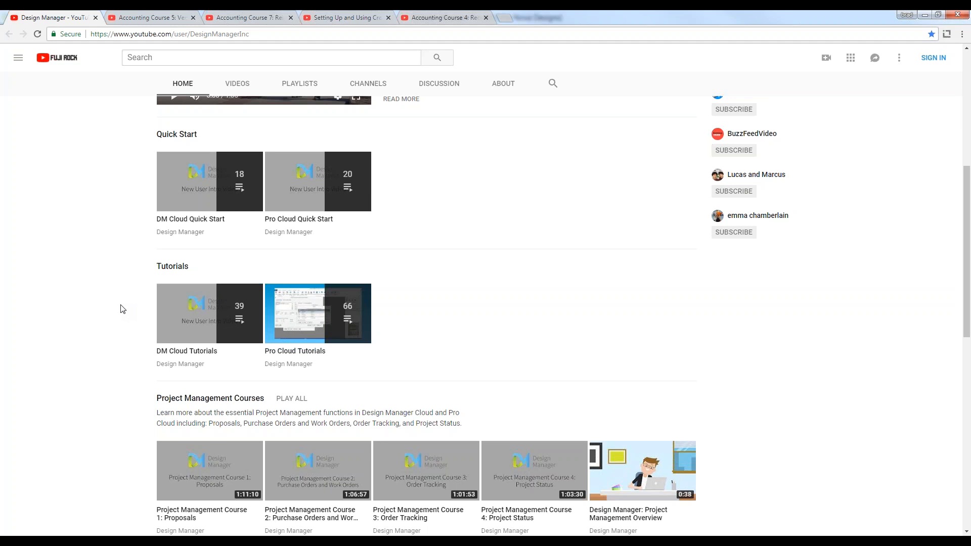
scroll(121, 303, down, 3)
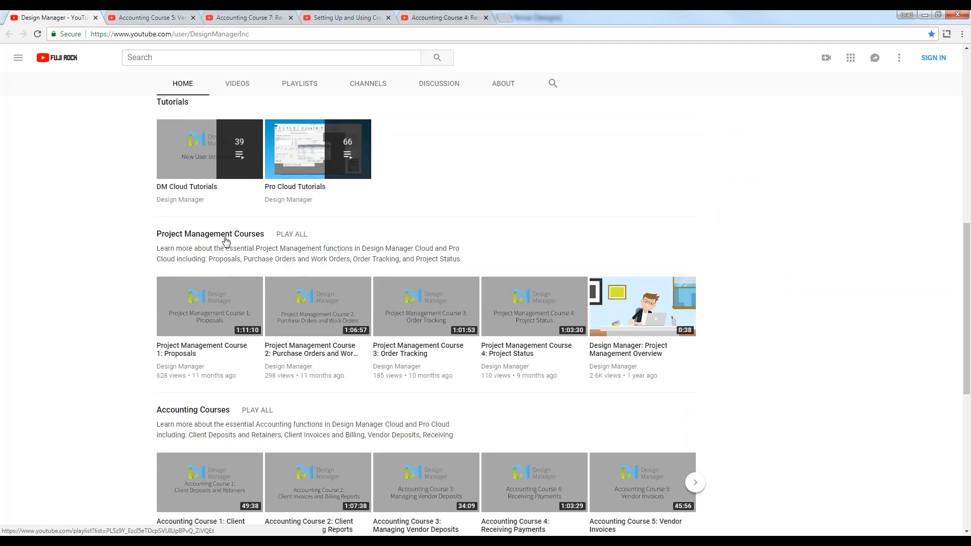
scroll(217, 416, down, 3)
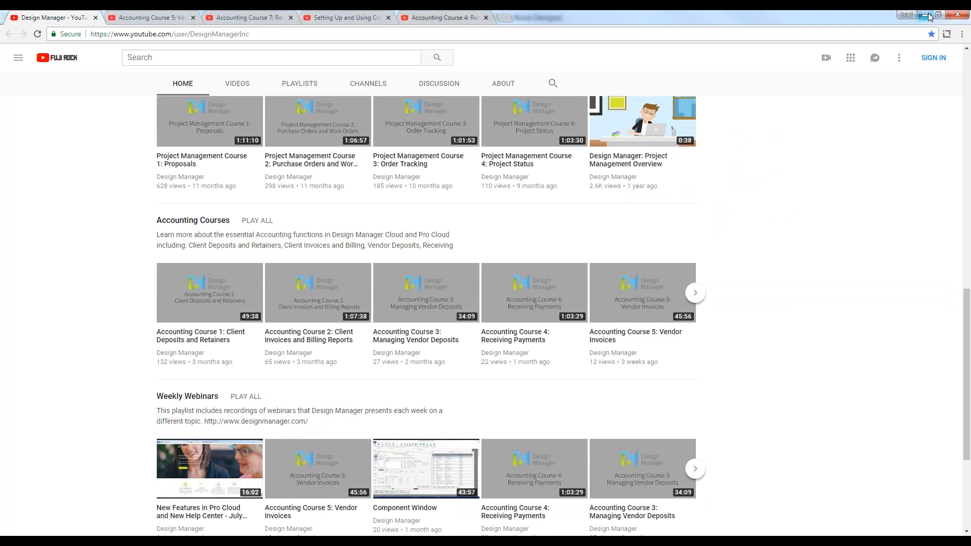
click(924, 15)
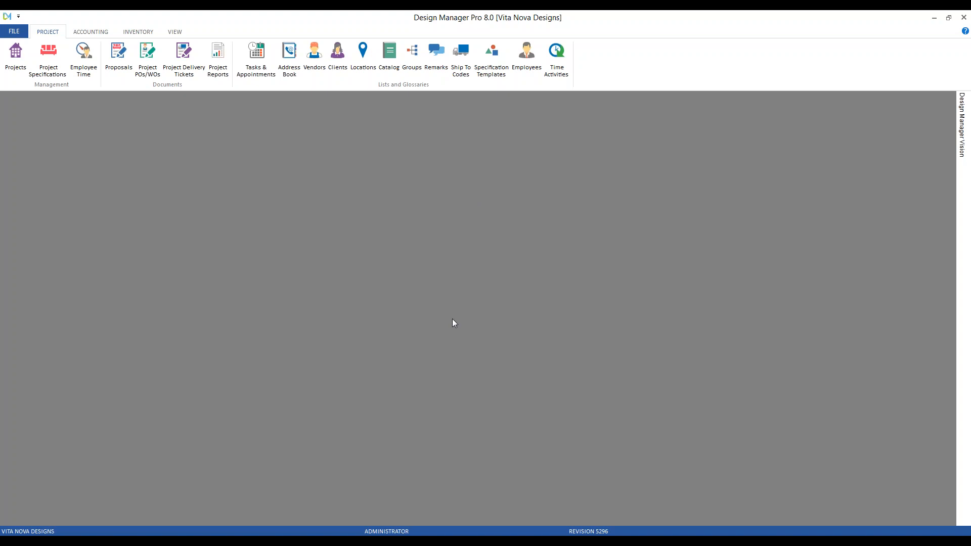
Step: Switch to the browser, view the Accounting Course 5 and Accounting Course 7 video pages, and return to Design Manager Pro
click(255, 542)
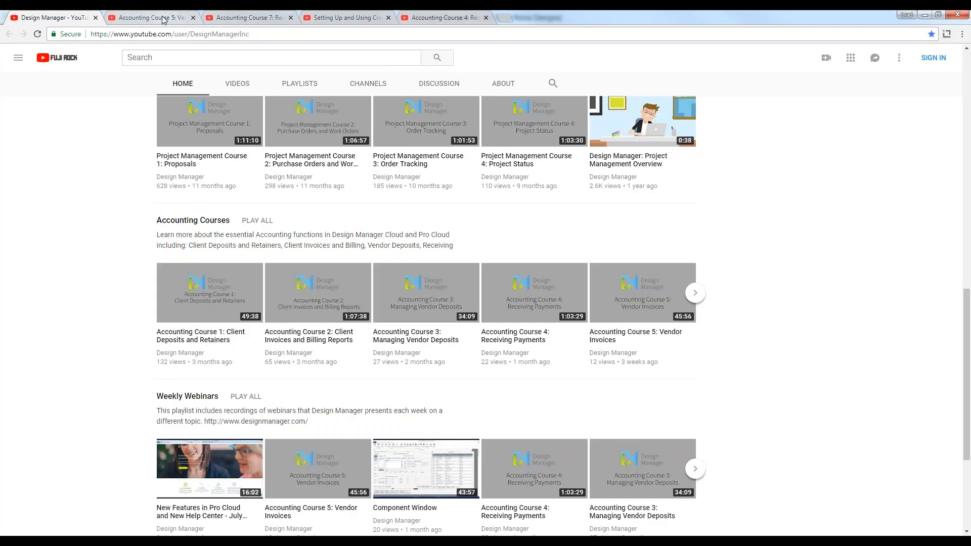
click(163, 19)
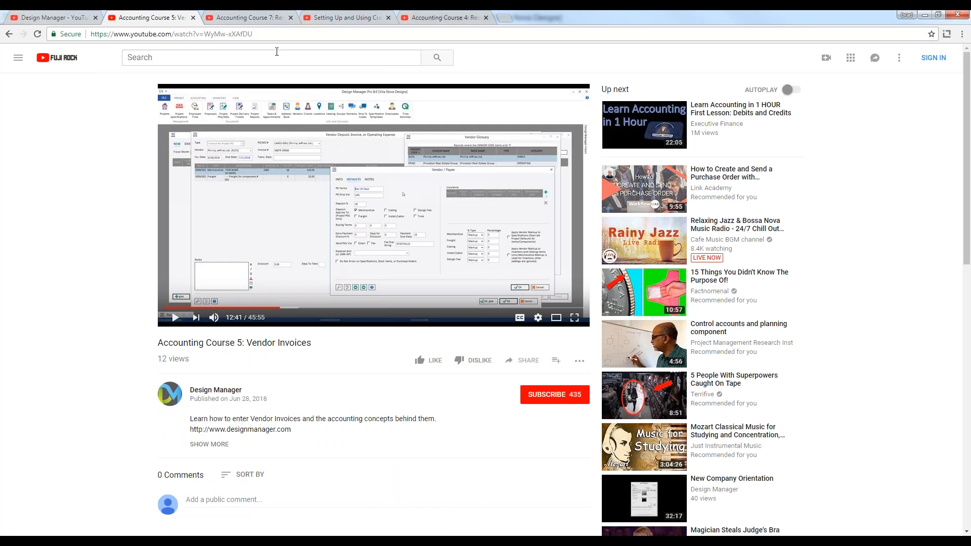
click(262, 18)
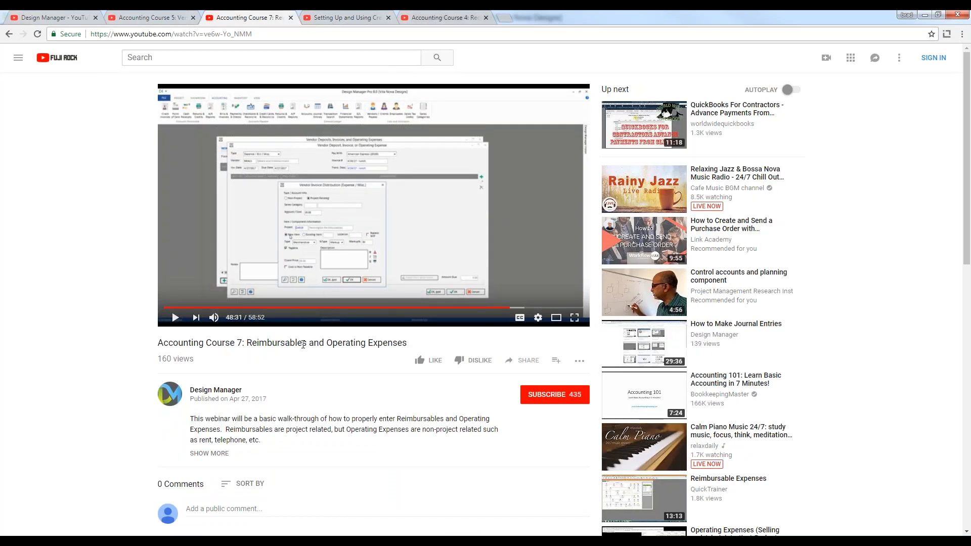
click(926, 15)
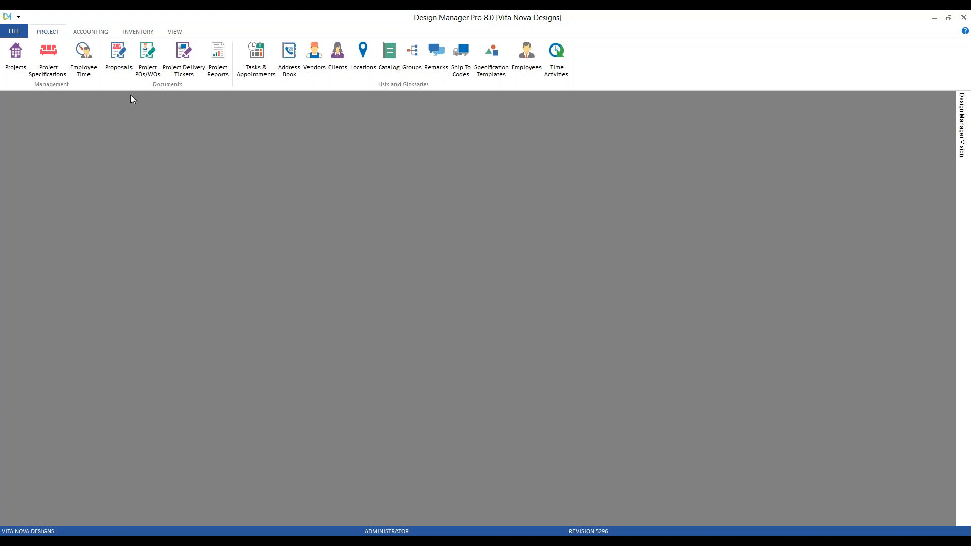
Step: Open the Account Glossary from the general ledger functions and shift its window slightly sideways
click(98, 36)
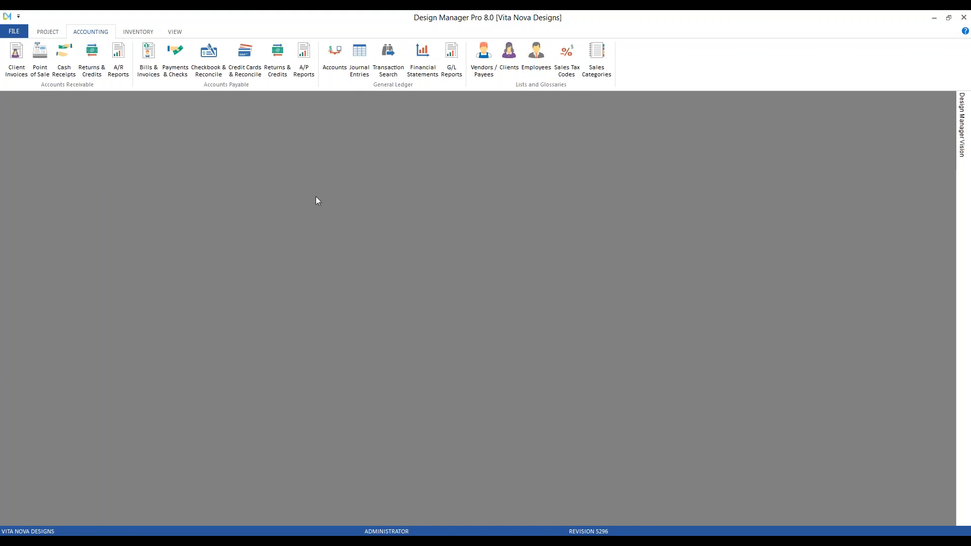
click(334, 58)
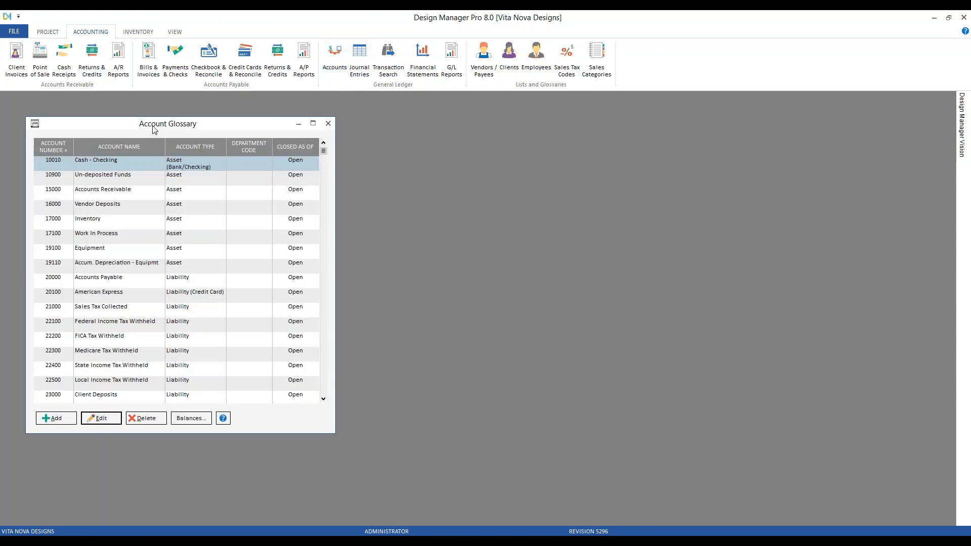
drag(152, 127, 176, 127)
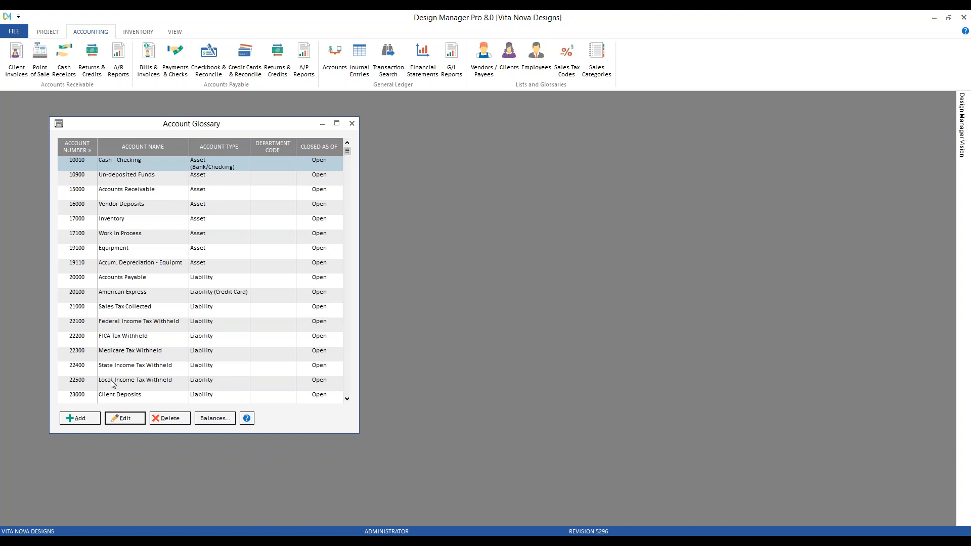
Step: Add ledger account 10020 named Bank of America Checking with the account type Asset (Bank/Checking)
click(91, 418)
drag(131, 141, 346, 201)
text(100)
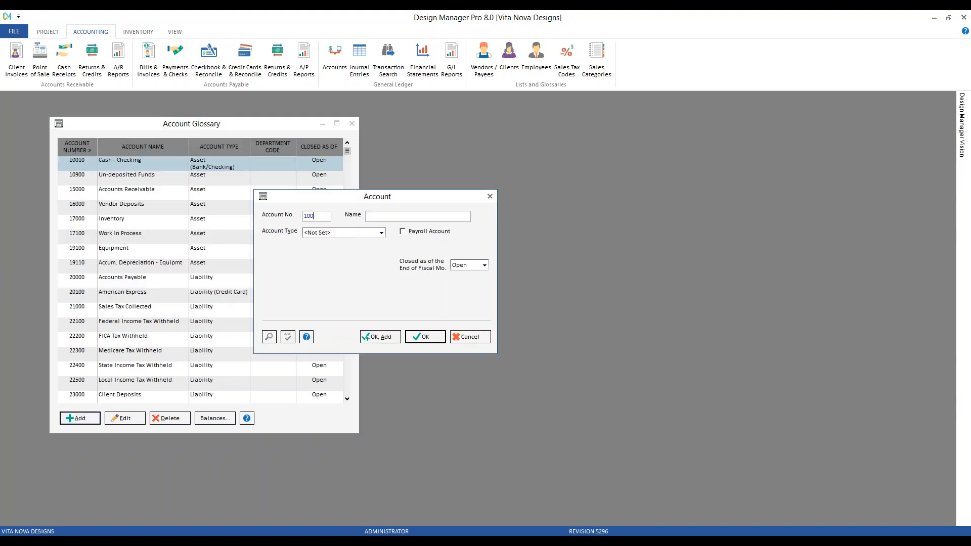
text(20)
text(Bank of Ame)
text(ri)
text(ca Checki)
text(ng)
click(357, 233)
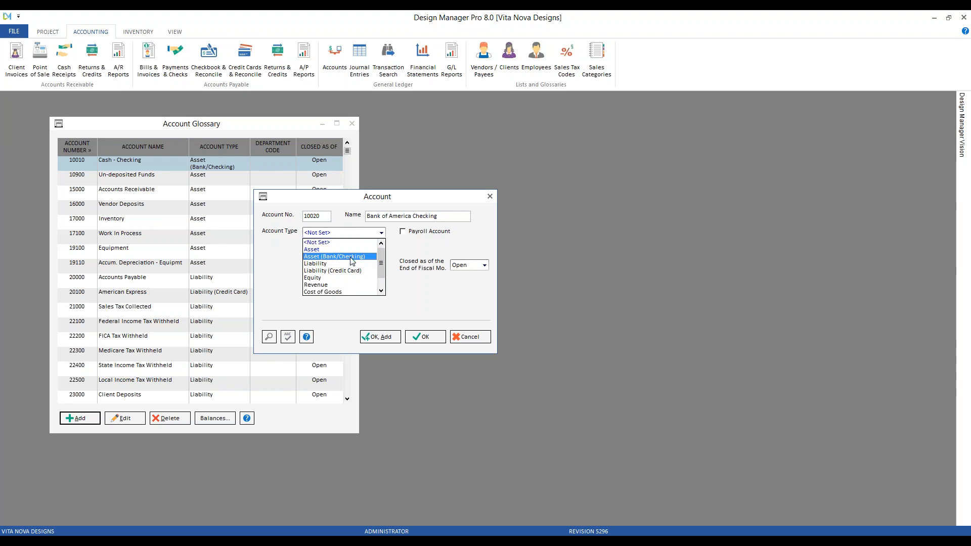
click(353, 258)
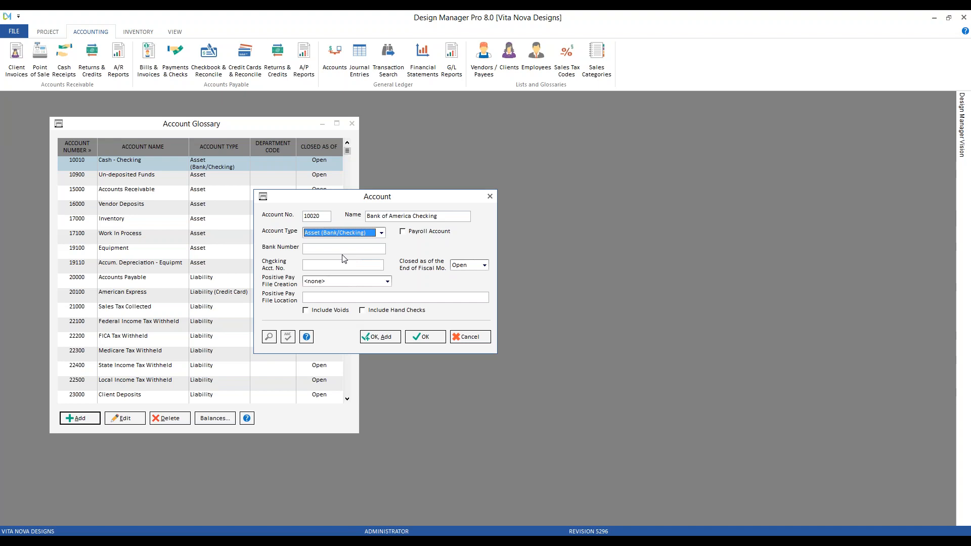
Step: Examine the new account's bank number fields, fiscal month closing choices and Positive Pay file creation options without changing them
click(318, 265)
click(316, 250)
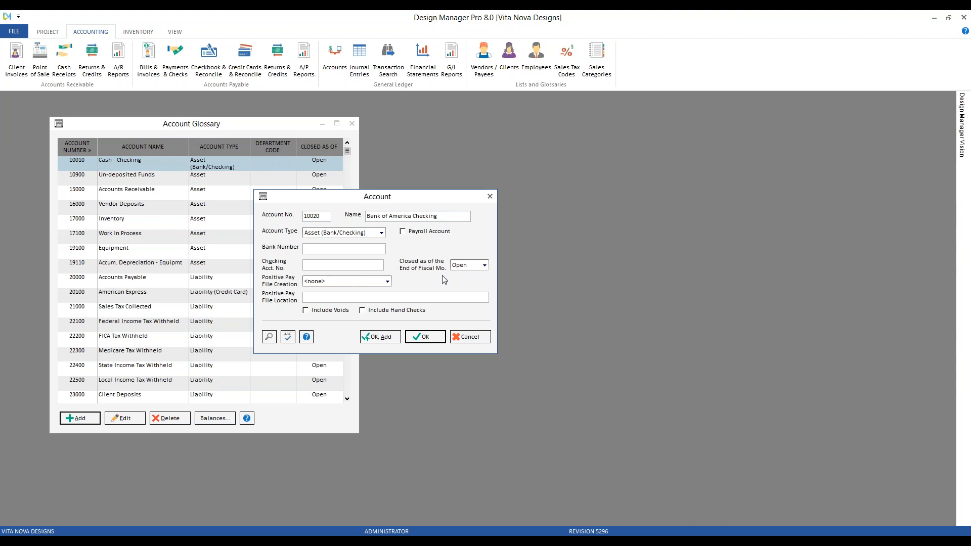
click(461, 265)
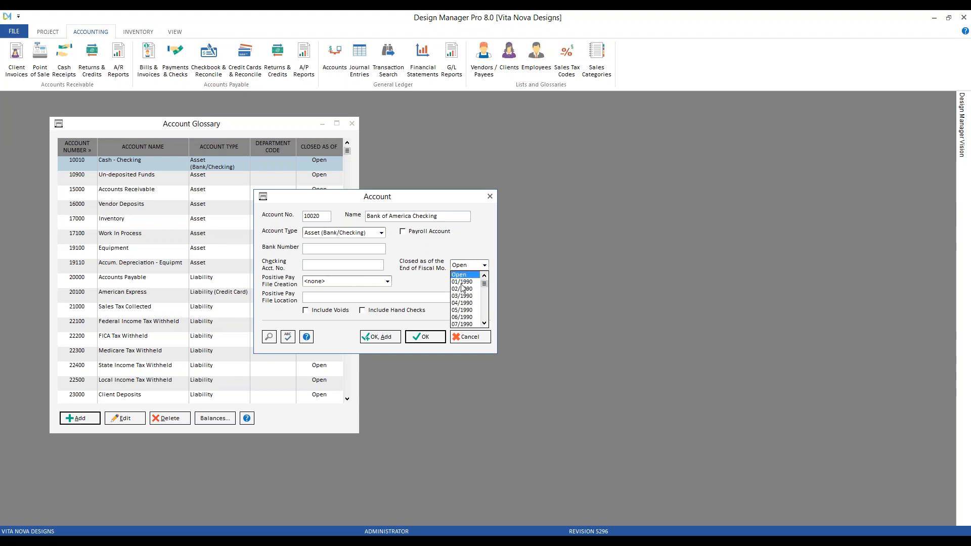
click(431, 269)
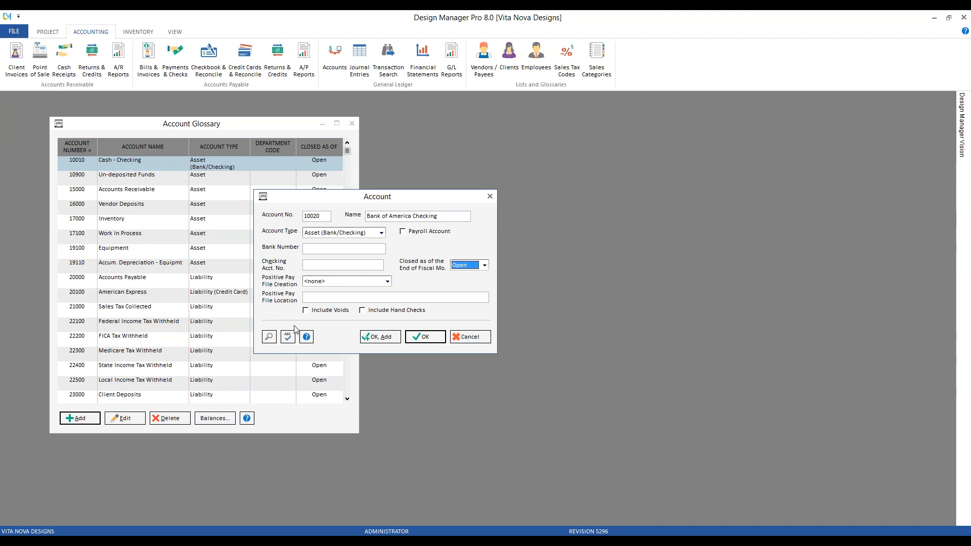
click(326, 284)
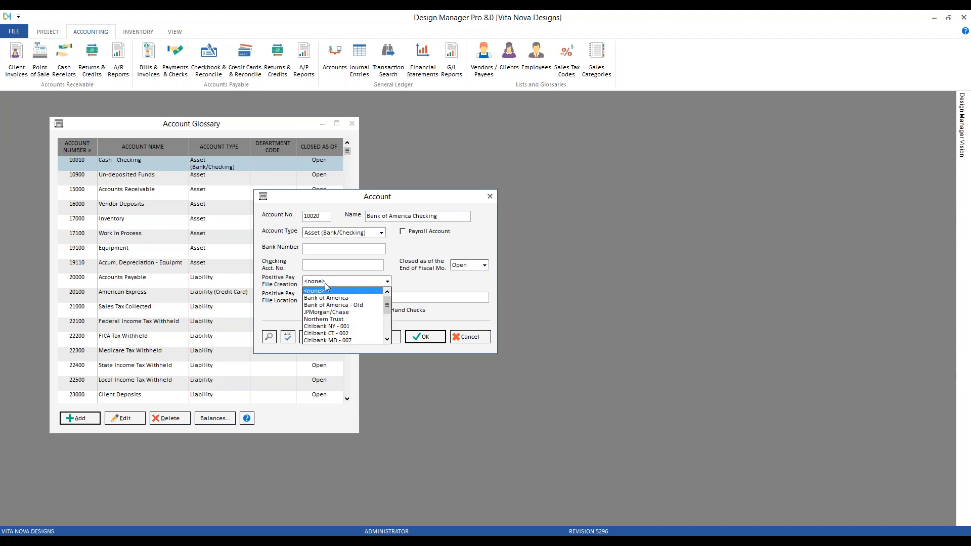
click(387, 340)
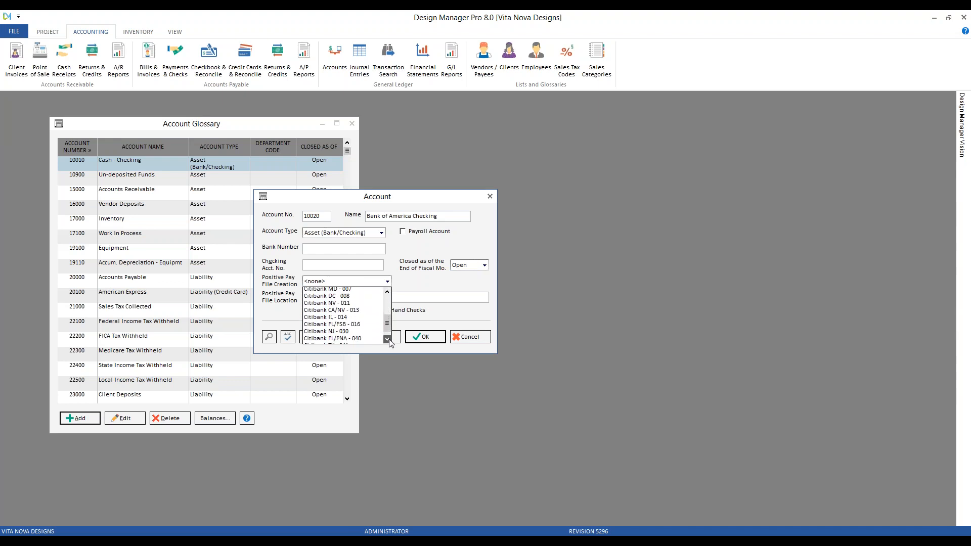
drag(388, 325, 389, 302)
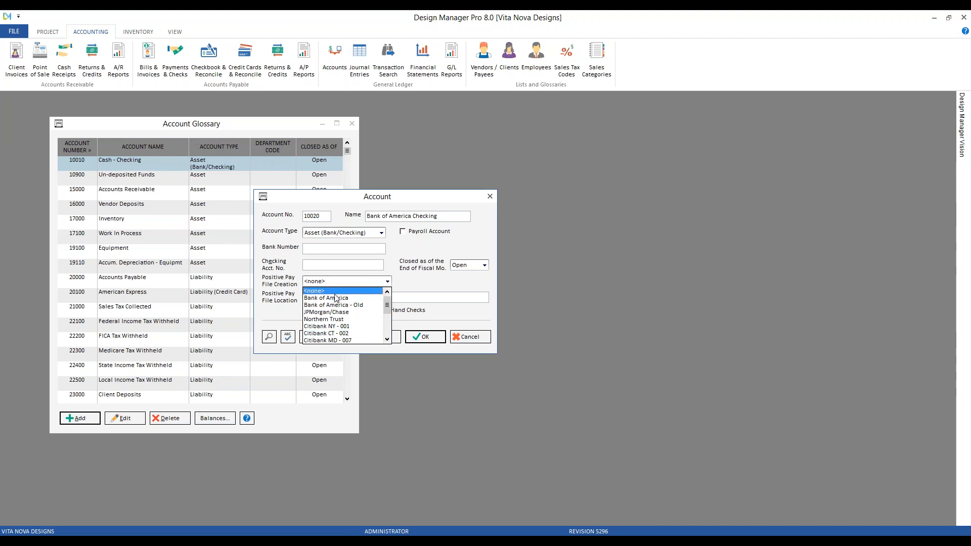
click(417, 277)
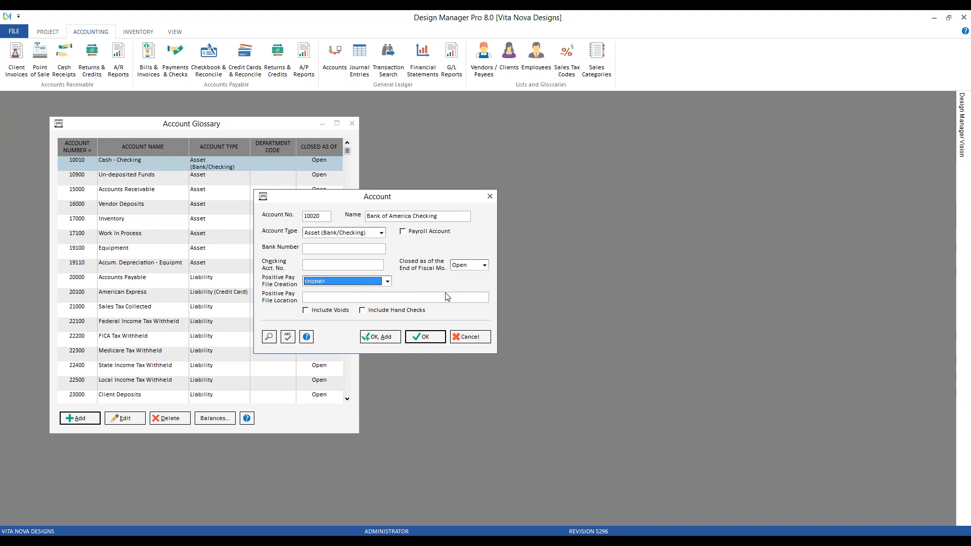
Step: Save the new account and create its payment type WIRE with Generic data collection, excluded from POS
click(425, 338)
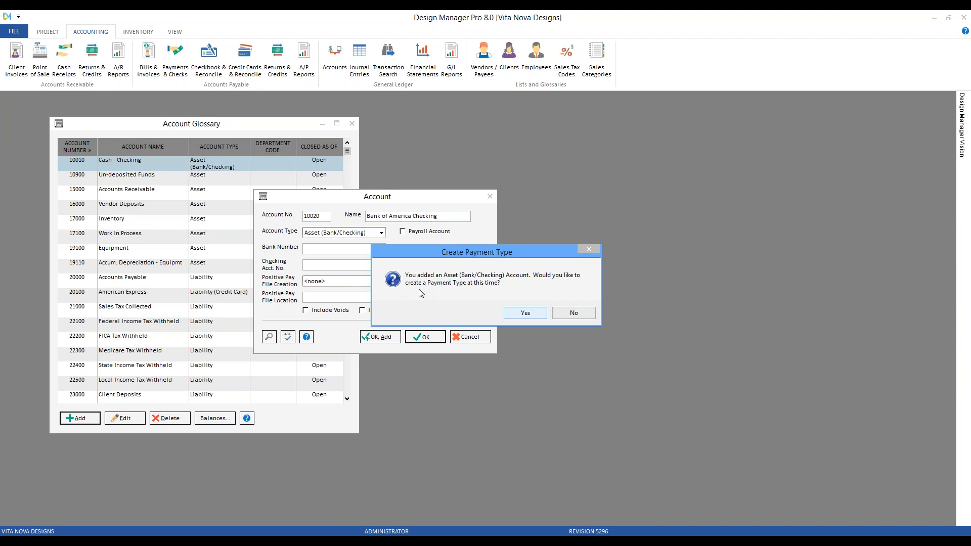
click(528, 314)
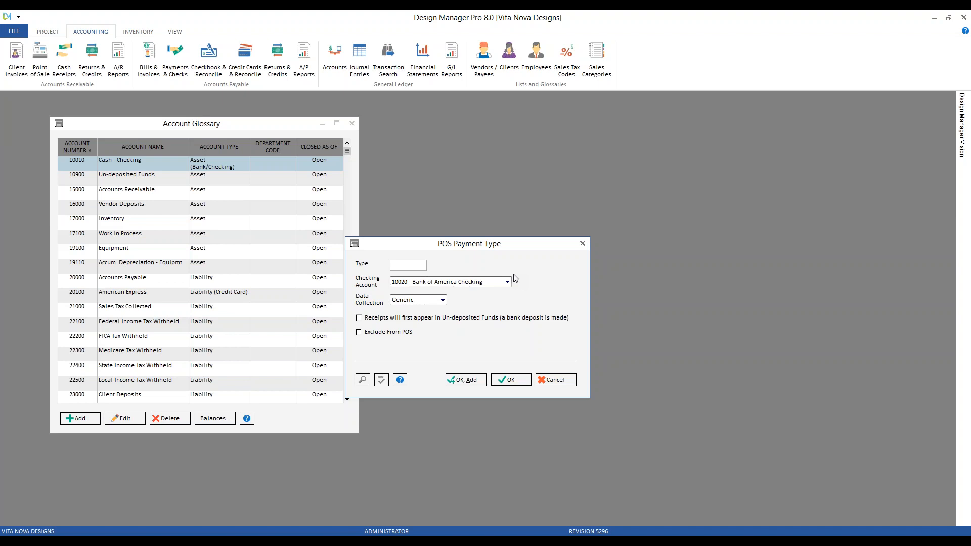
text(WIRE)
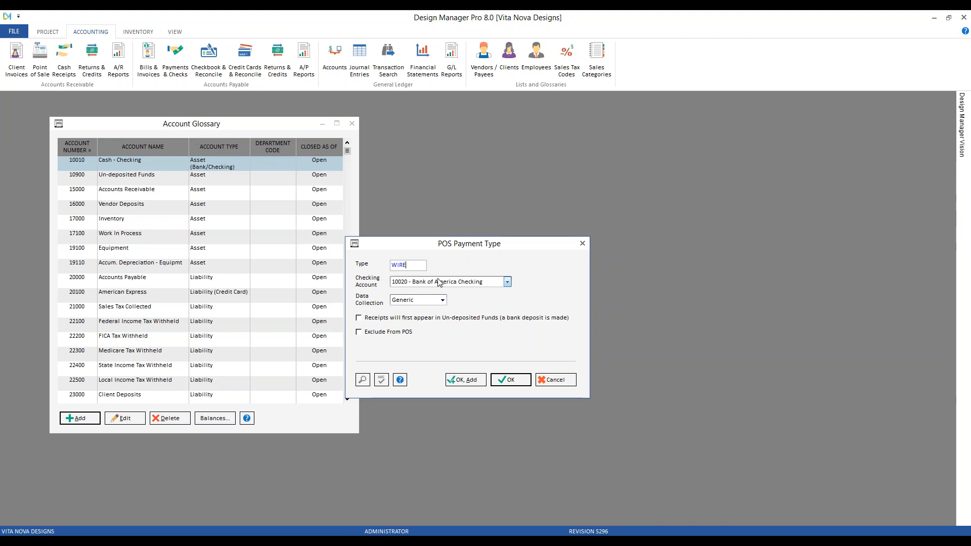
click(412, 302)
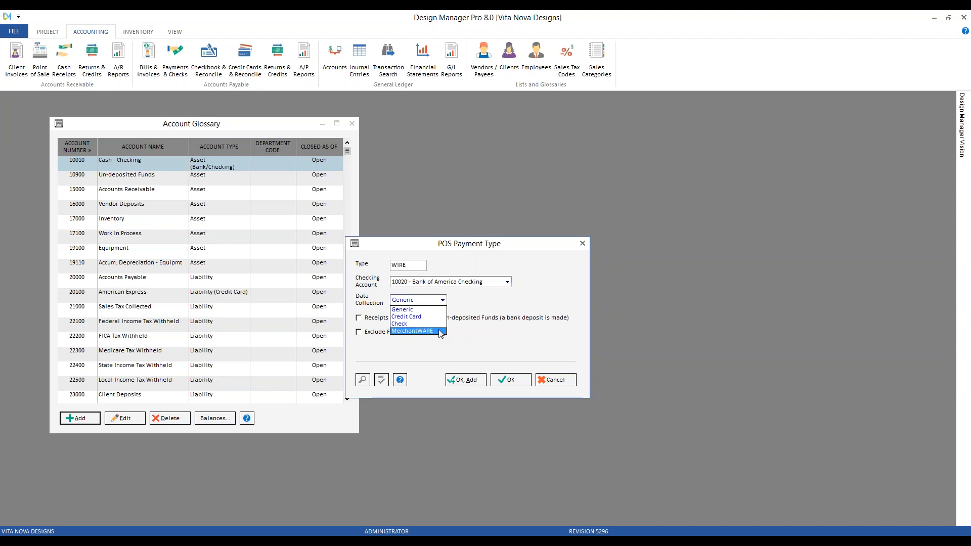
click(428, 310)
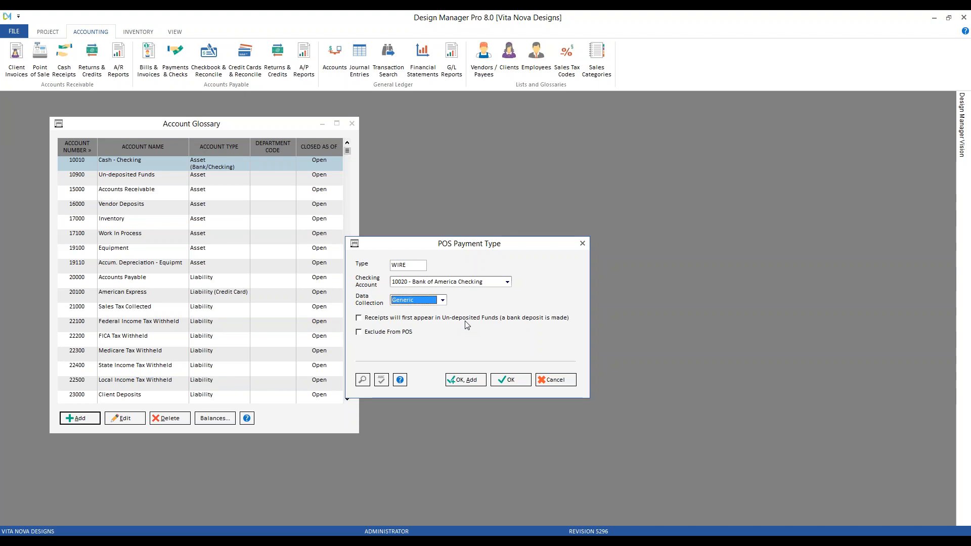
click(390, 335)
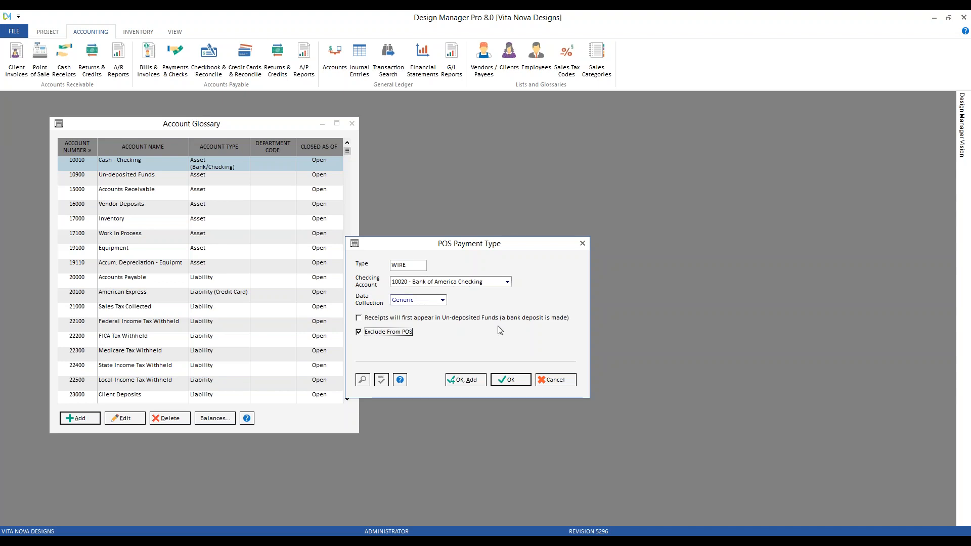
click(511, 379)
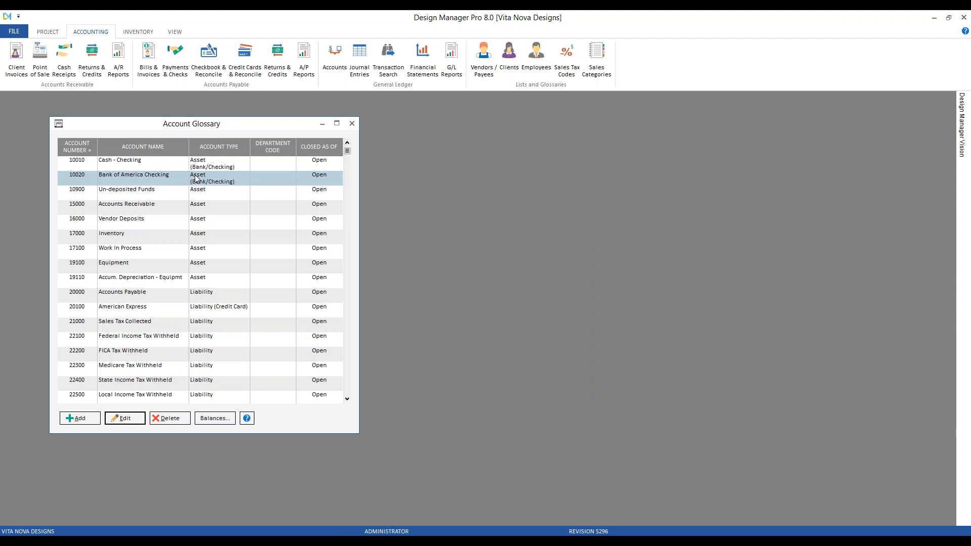
Step: Open the company information and settings to examine the cash receipt payment types under A/R & Showroom
click(14, 32)
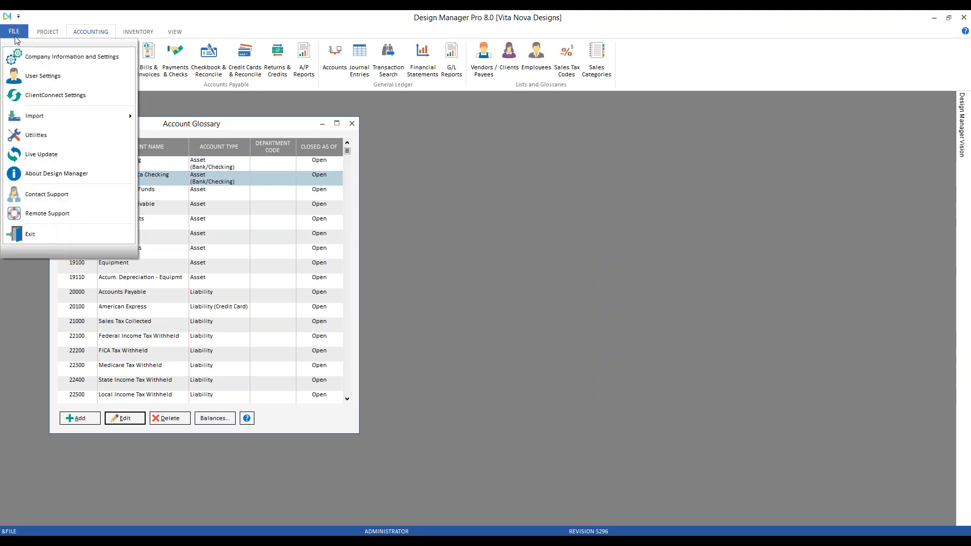
click(80, 57)
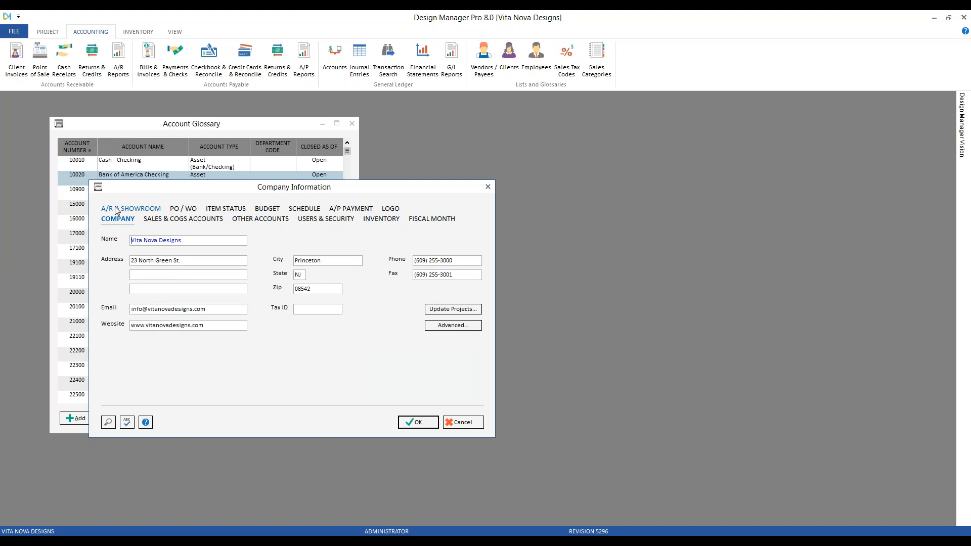
click(117, 209)
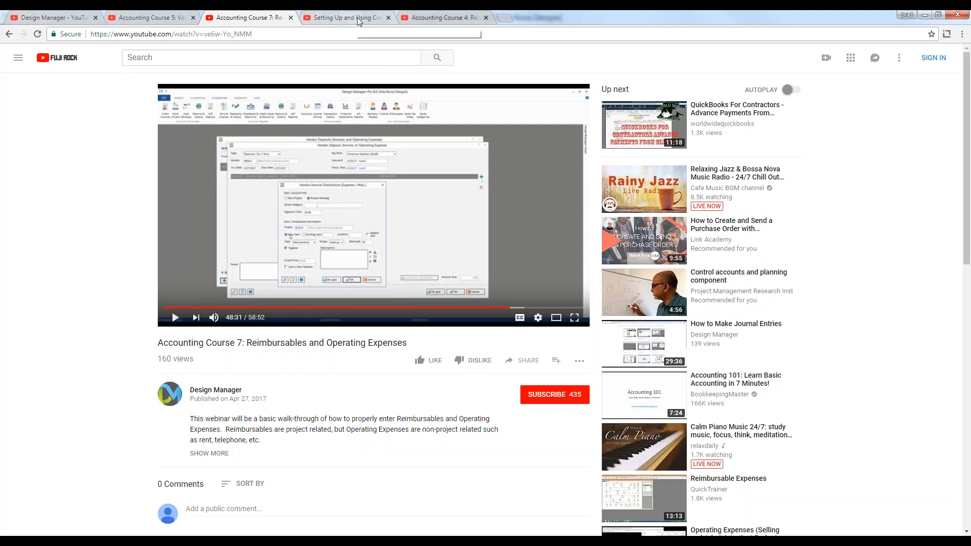
Step: View the Accounting Course 4 video page in the browser, return to Design Manager Pro, and close Company Information and the Account Glossary
click(440, 18)
drag(157, 345, 326, 343)
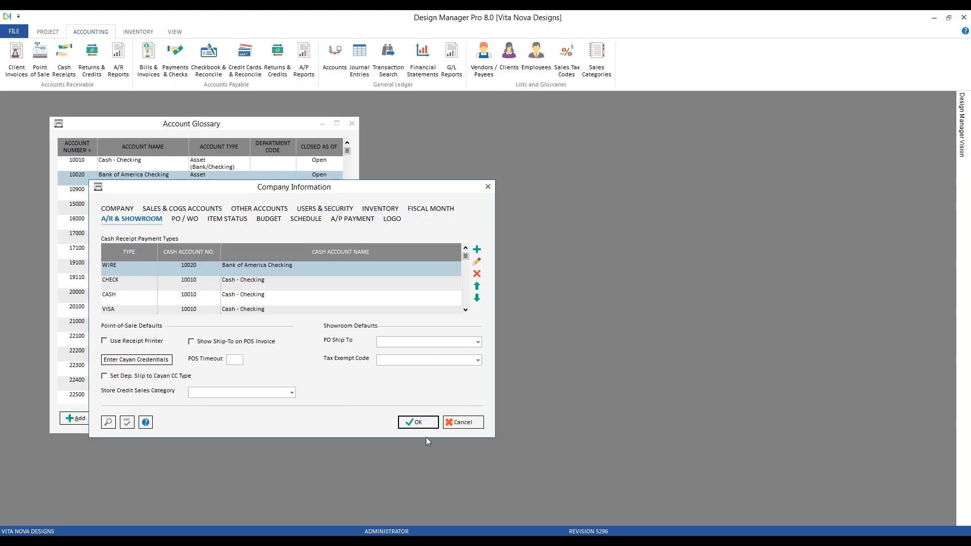
click(461, 422)
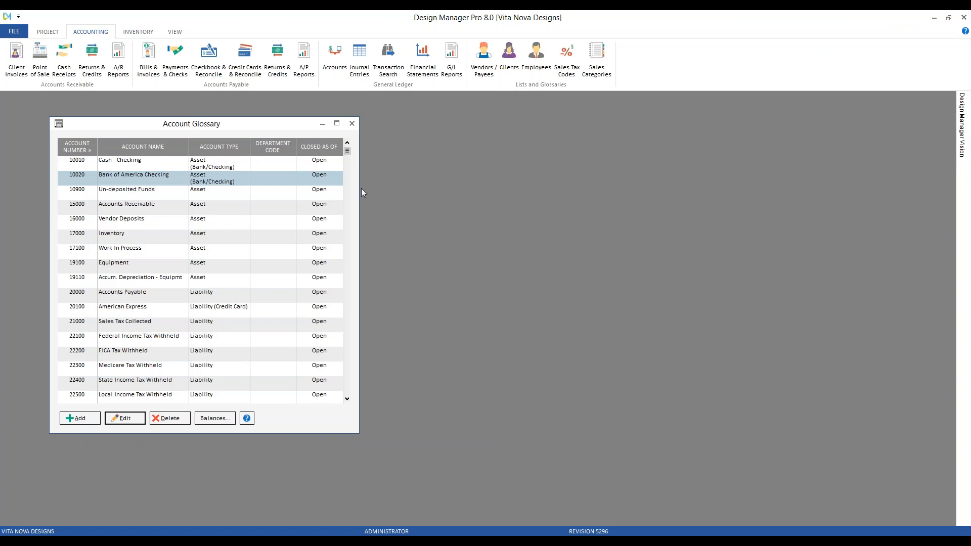
click(352, 124)
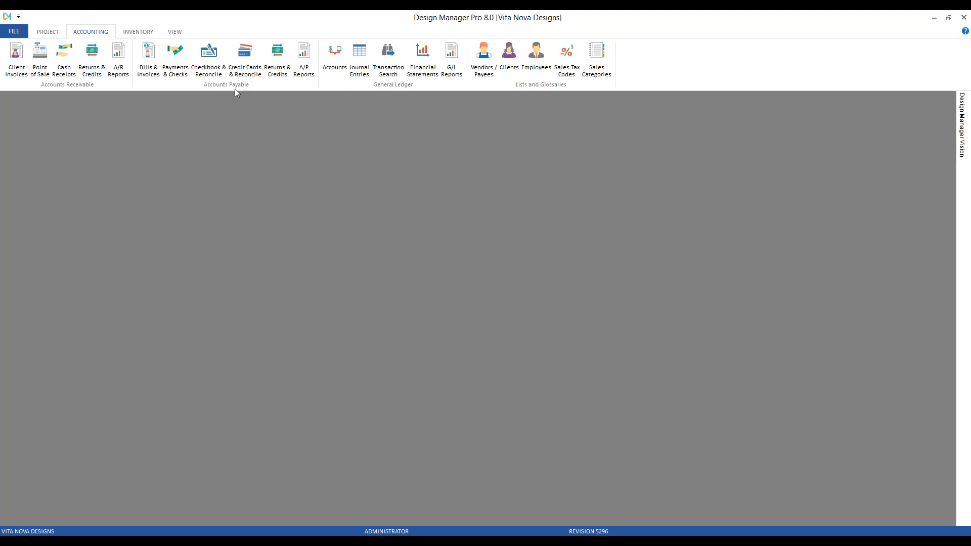
Step: Start a cash transfer in the checkbook from 10010 - Cash - Checking to 10020 - Bank of America Checking
click(212, 55)
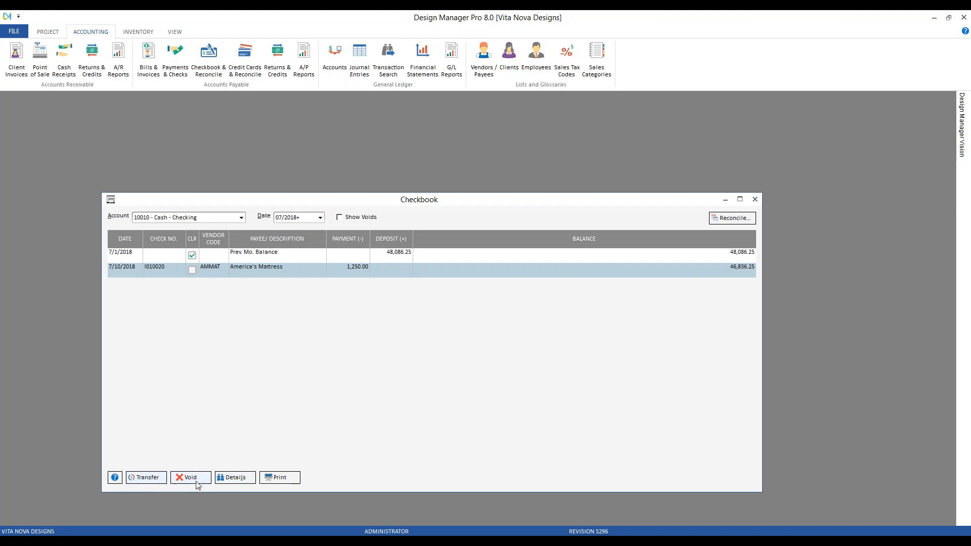
click(147, 484)
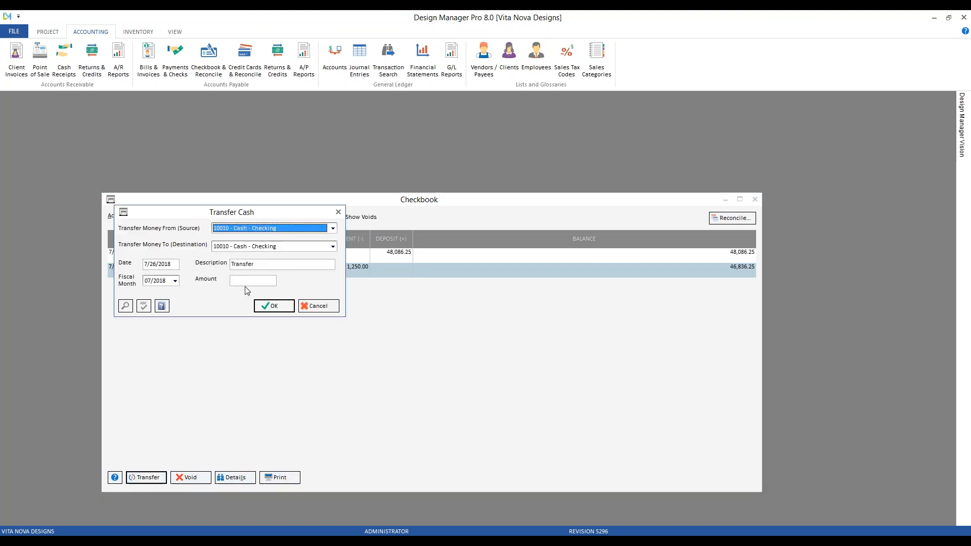
drag(177, 217, 285, 245)
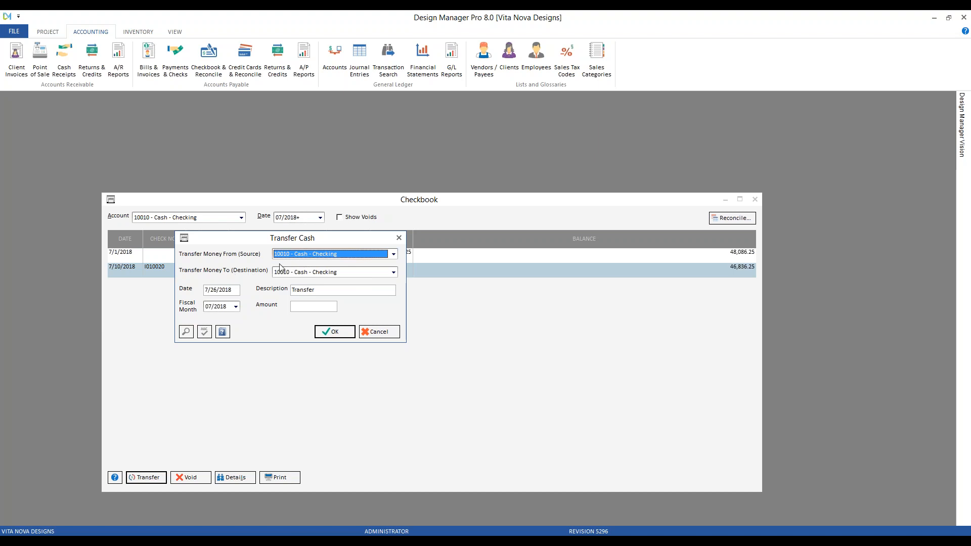
click(392, 273)
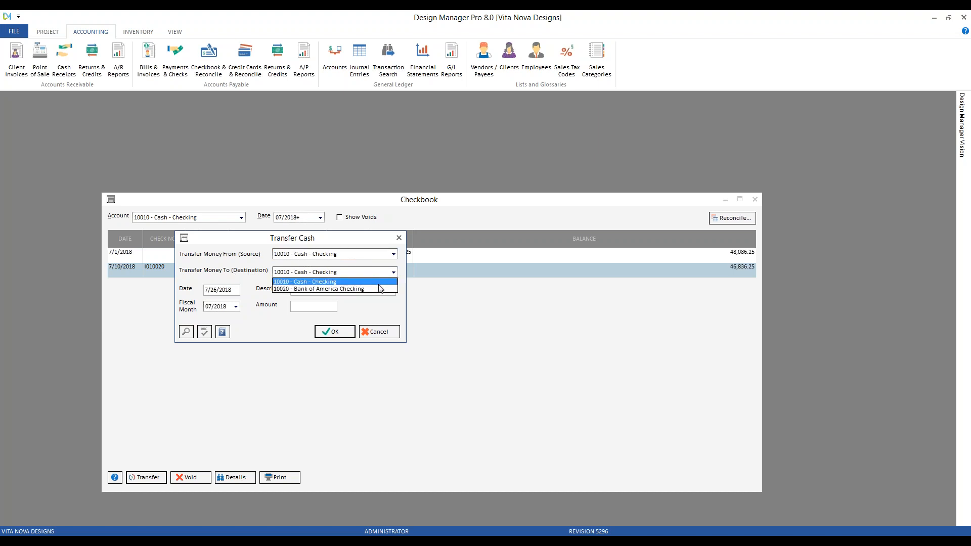
click(379, 288)
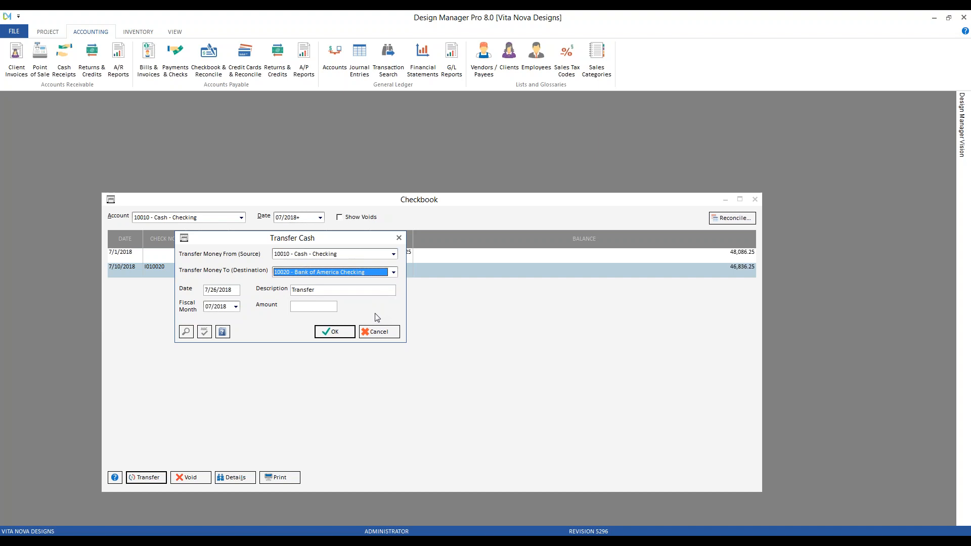
Step: Describe the transfer as "Transfer to new check acct.", set the amount to 3,000.00, and post it
click(214, 290)
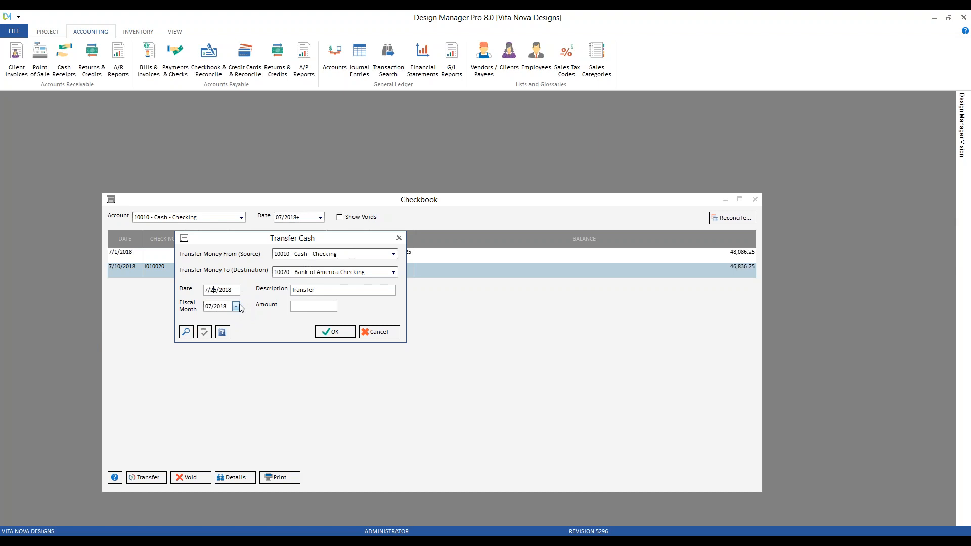
click(338, 287)
text(to c)
key(BackSpace)
text(new check a)
text(cct)
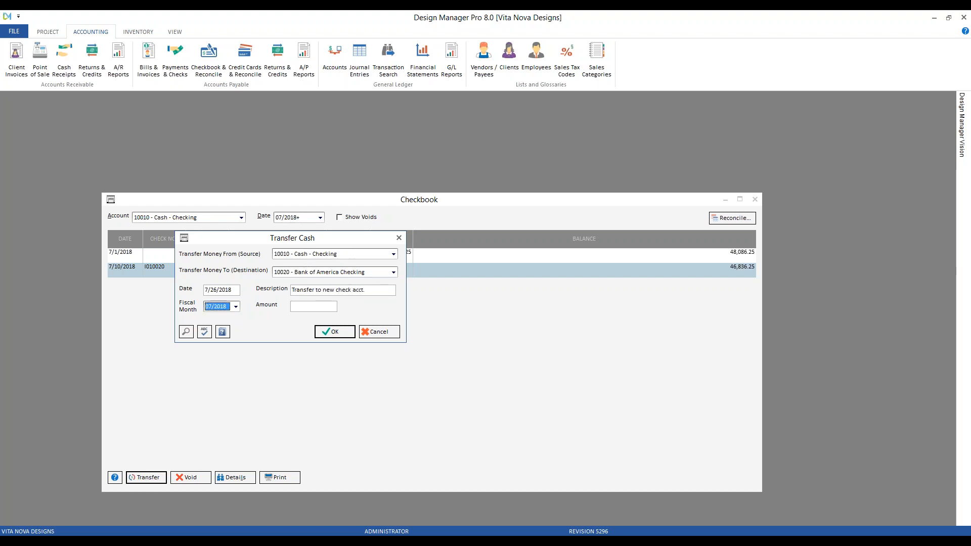
text(3000)
click(331, 331)
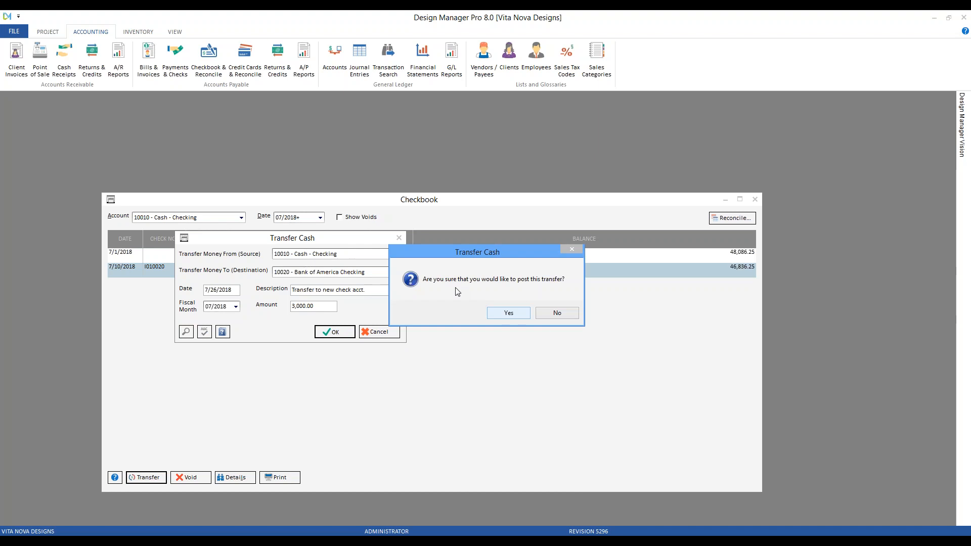
click(508, 314)
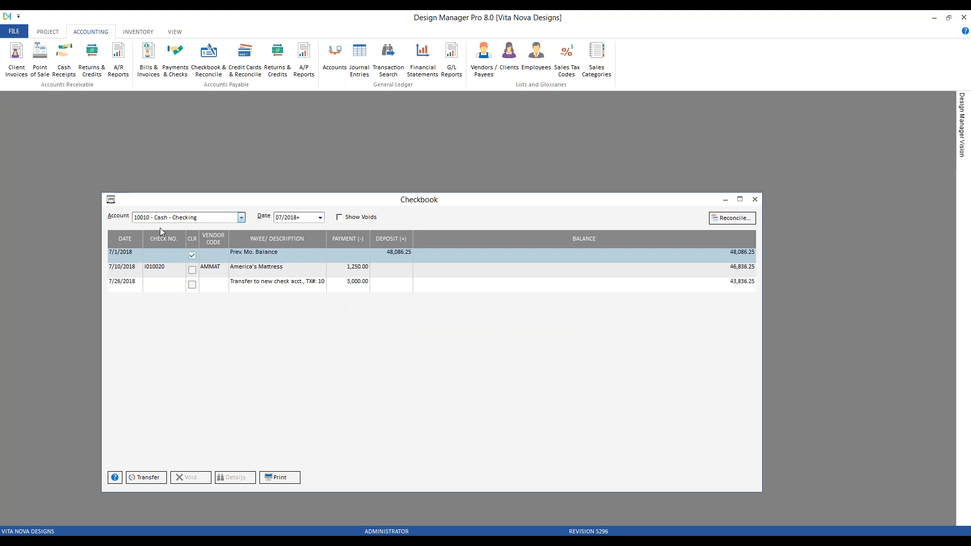
Step: Examine the posted transfer in the Cash - Checking and Bank of America Checking checkbooks, and close the checkbook
click(288, 284)
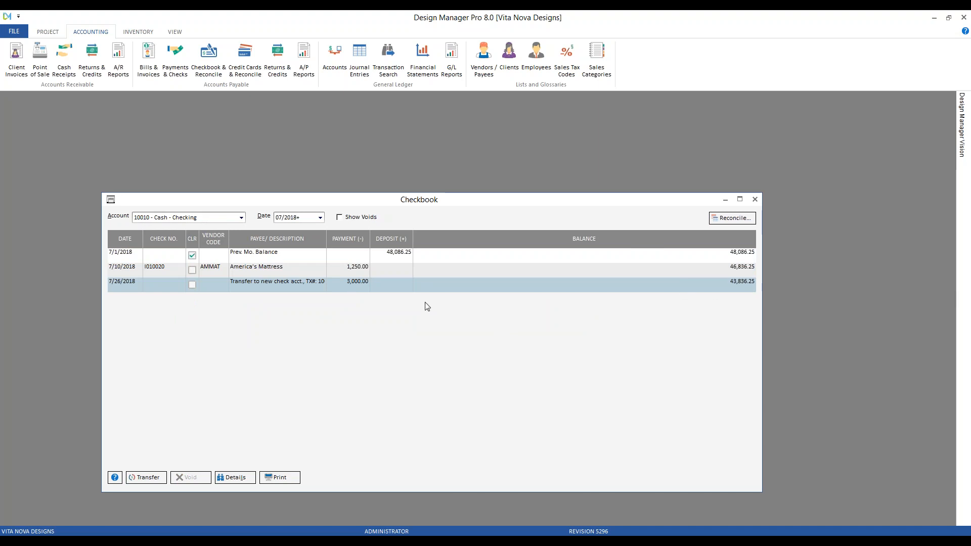
click(242, 218)
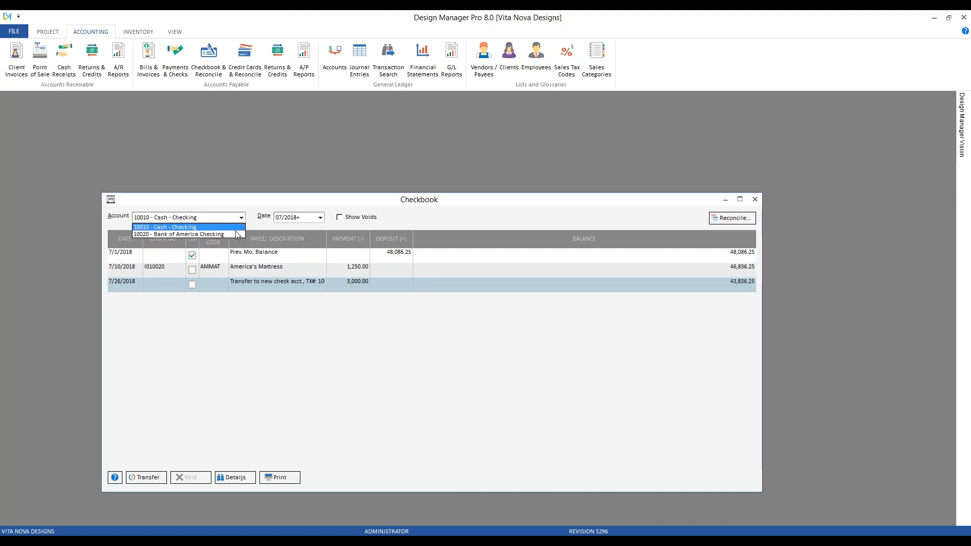
click(236, 237)
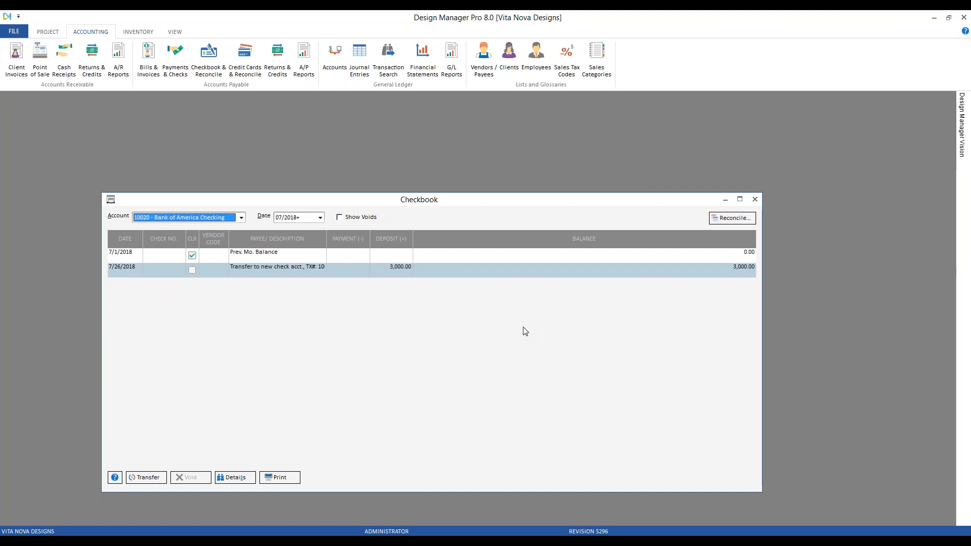
click(755, 200)
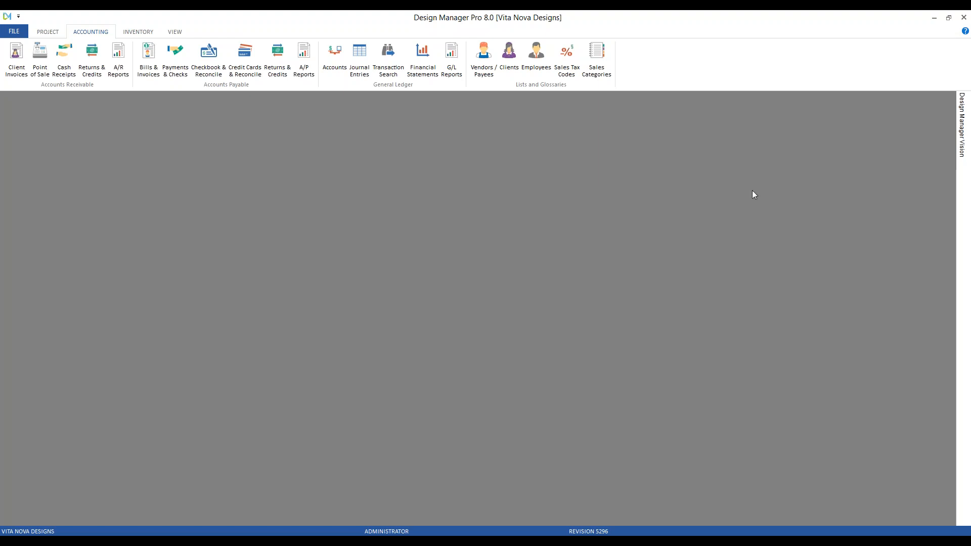
Step: Add a general ledger account numbered 20200 and named Amazon Visa in the Account Glossary
click(335, 54)
drag(210, 104, 319, 135)
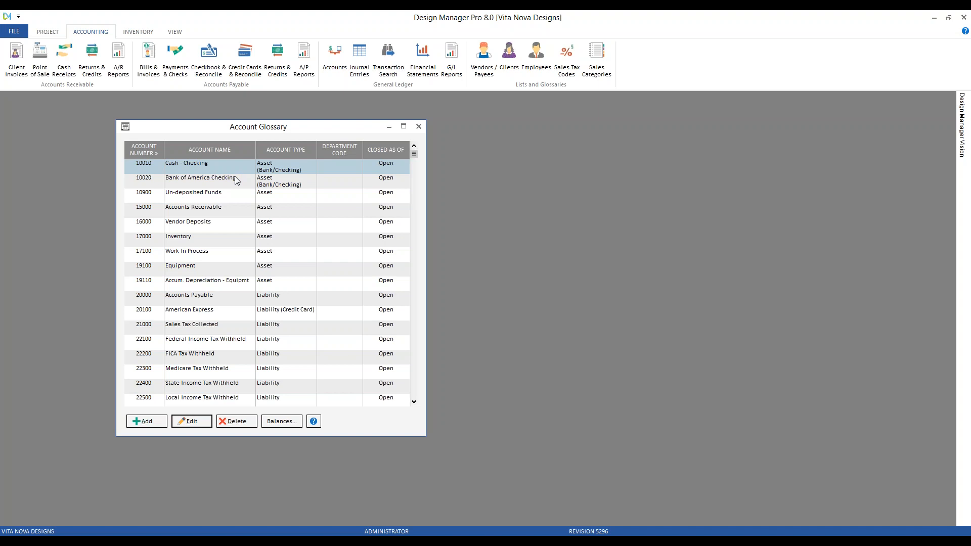
click(175, 313)
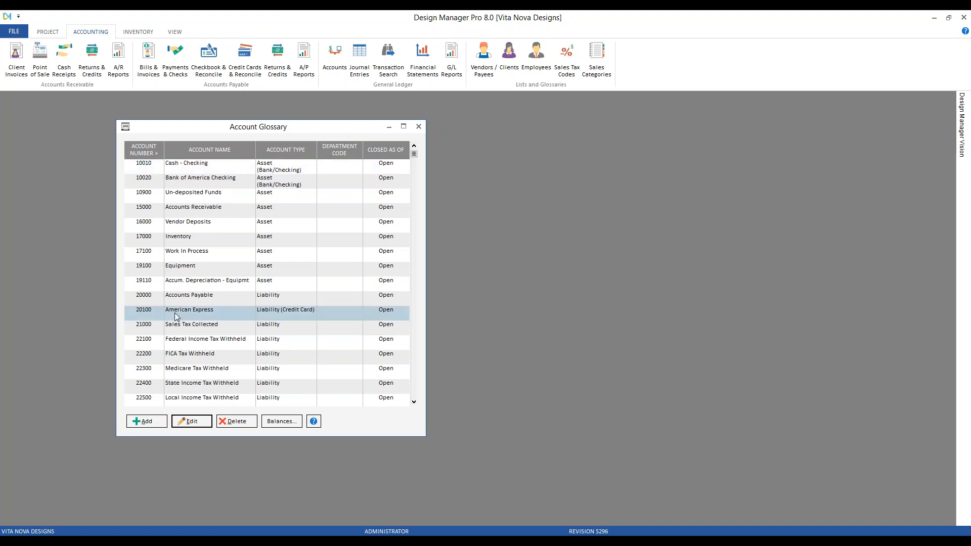
click(244, 313)
click(152, 423)
drag(193, 243, 405, 273)
text(20200)
key(Tab)
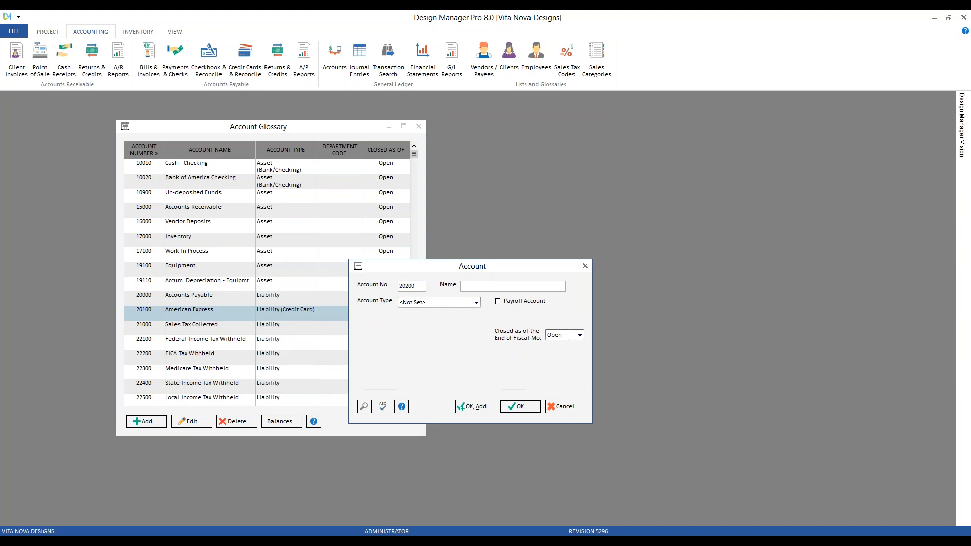
text(Amazon Visa)
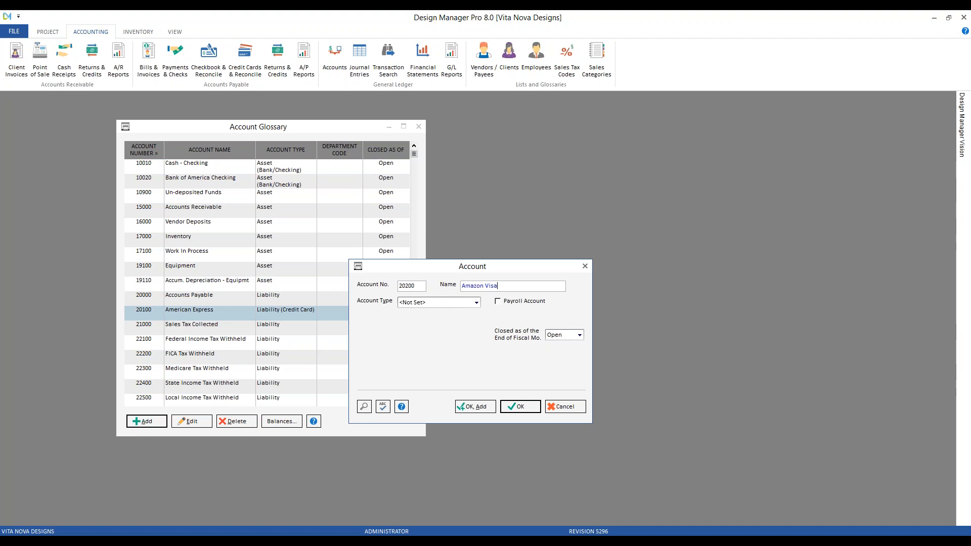
Step: Set the Amazon Visa account's type to Liability (Credit Card)
click(423, 303)
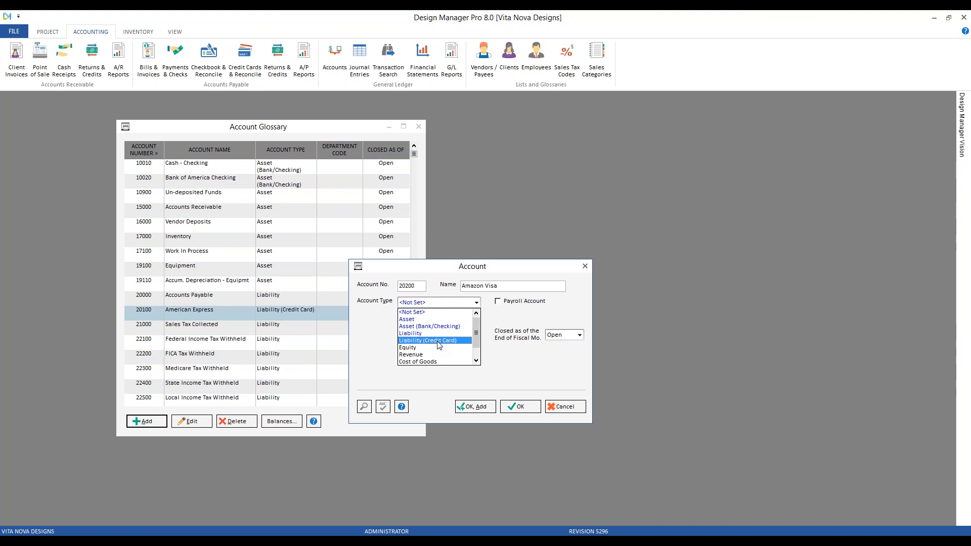
click(437, 342)
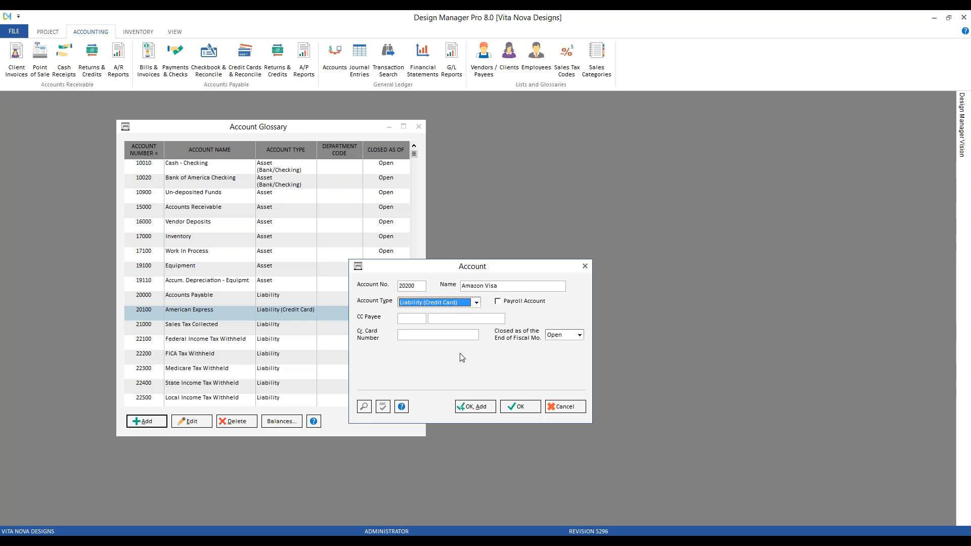
click(433, 335)
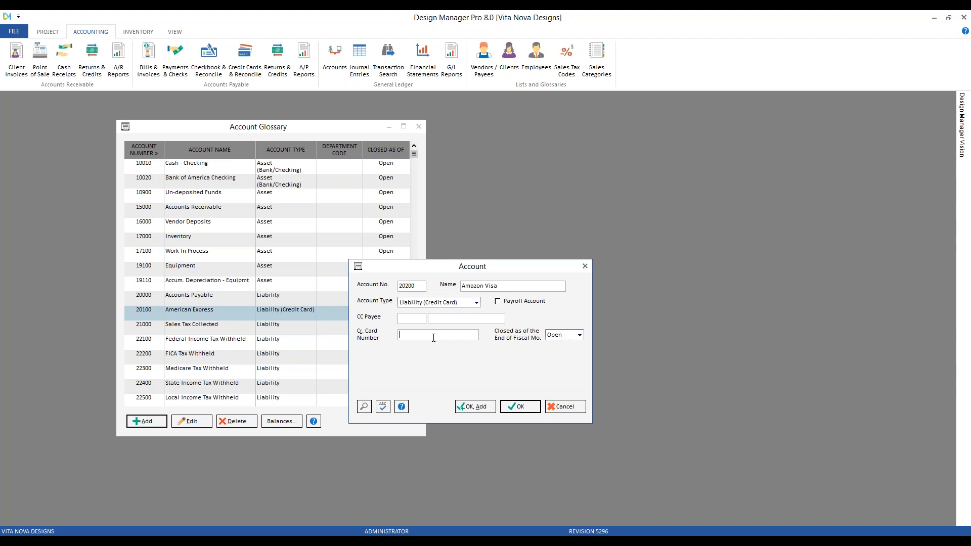
Step: Open the Vendor Glossary beside the new account and find the Amazon Visa credit card vendor
click(421, 320)
click(485, 73)
drag(251, 108, 827, 110)
click(647, 206)
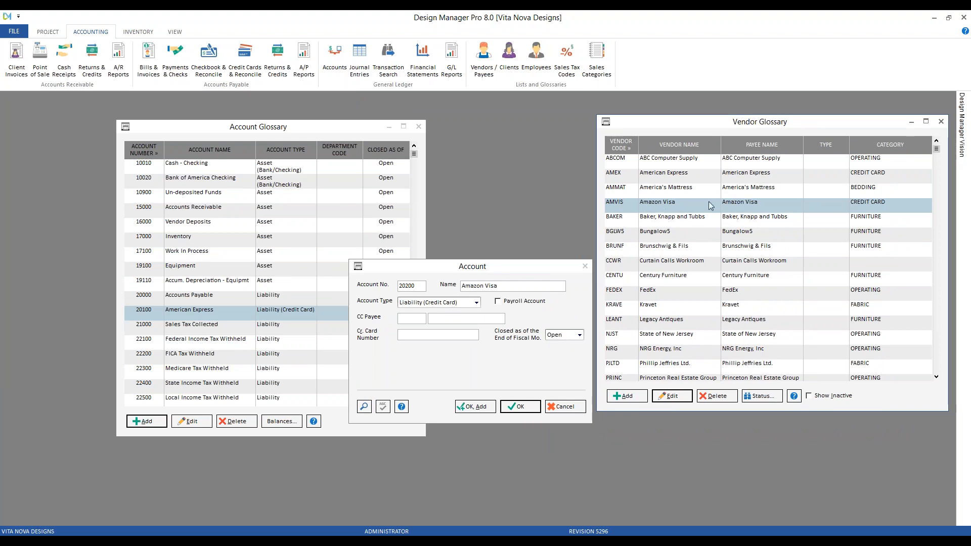
Step: Assign vendor AMVIS (Amazon Visa) as the account's CC Payee and save the account without a card number
click(423, 320)
click(364, 406)
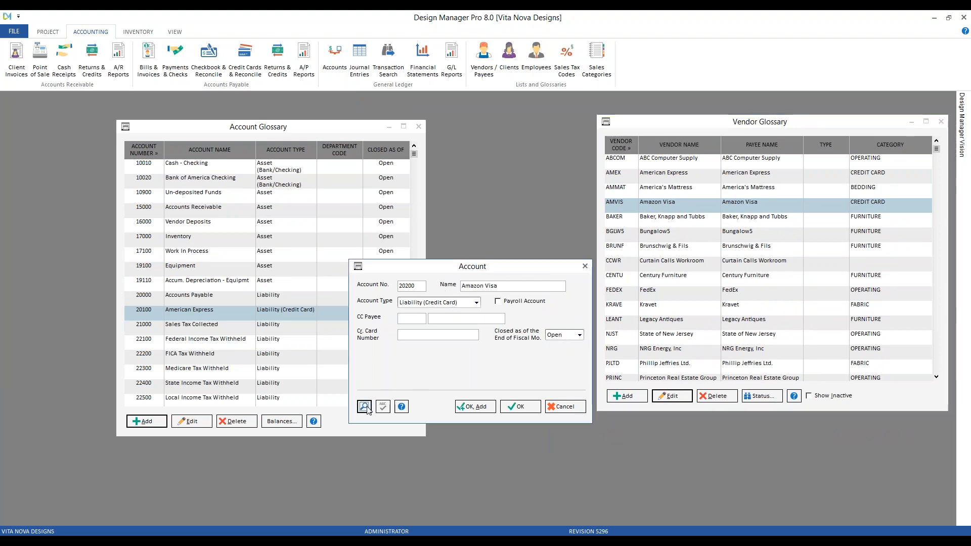
click(494, 440)
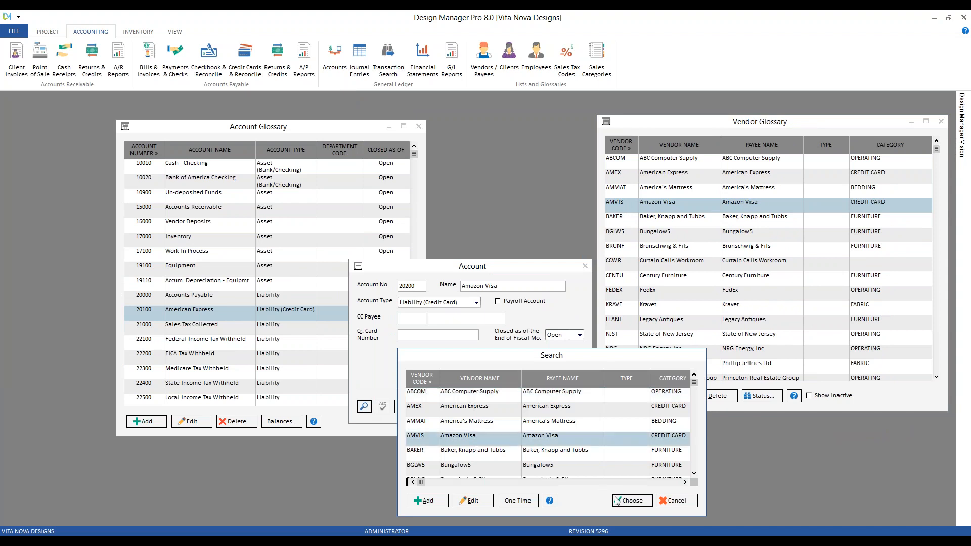
click(629, 500)
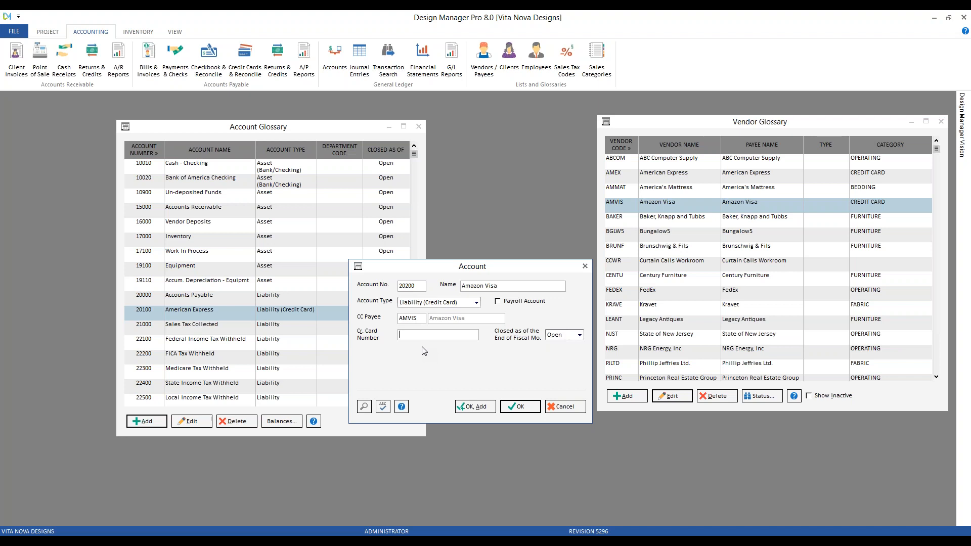
drag(526, 267, 456, 254)
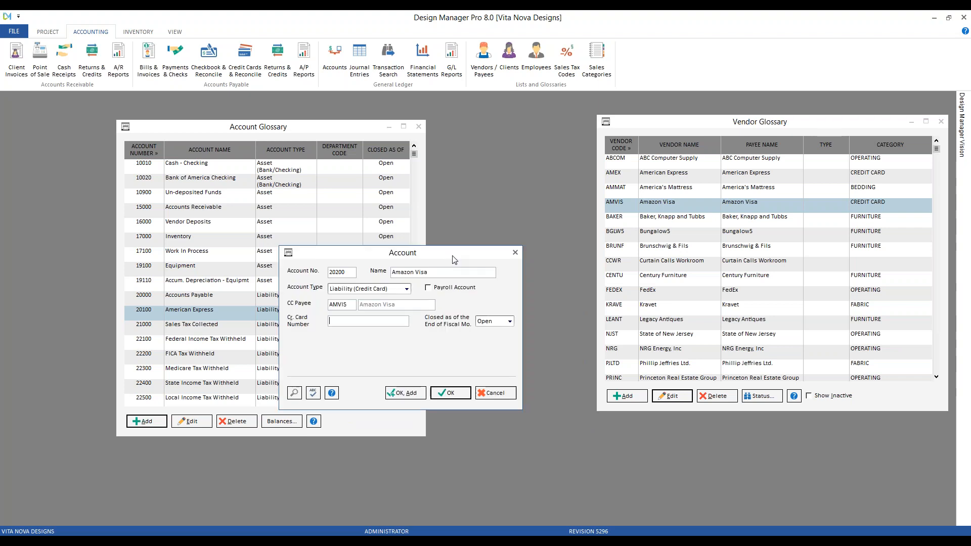
click(451, 394)
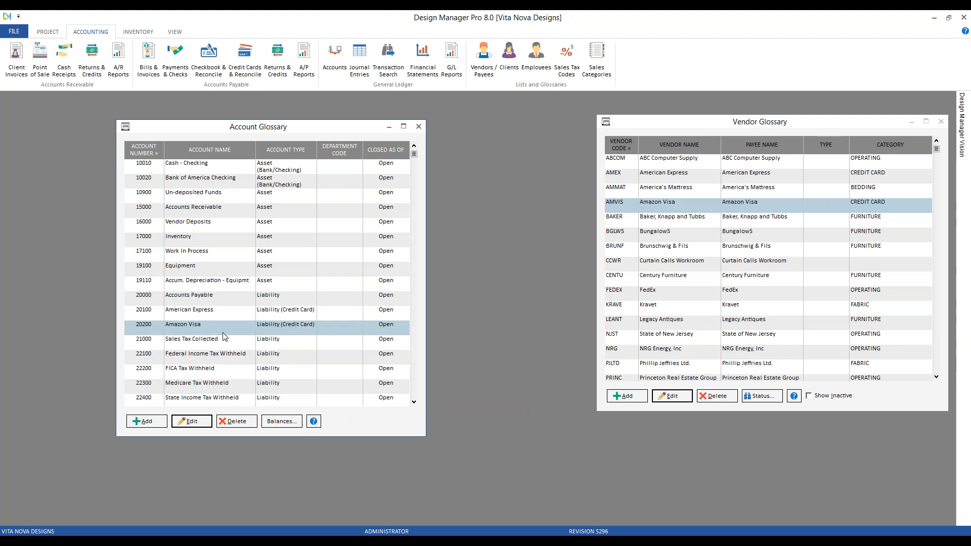
Step: Open the default settings of the Amazon Visa vendor record for editing
click(245, 328)
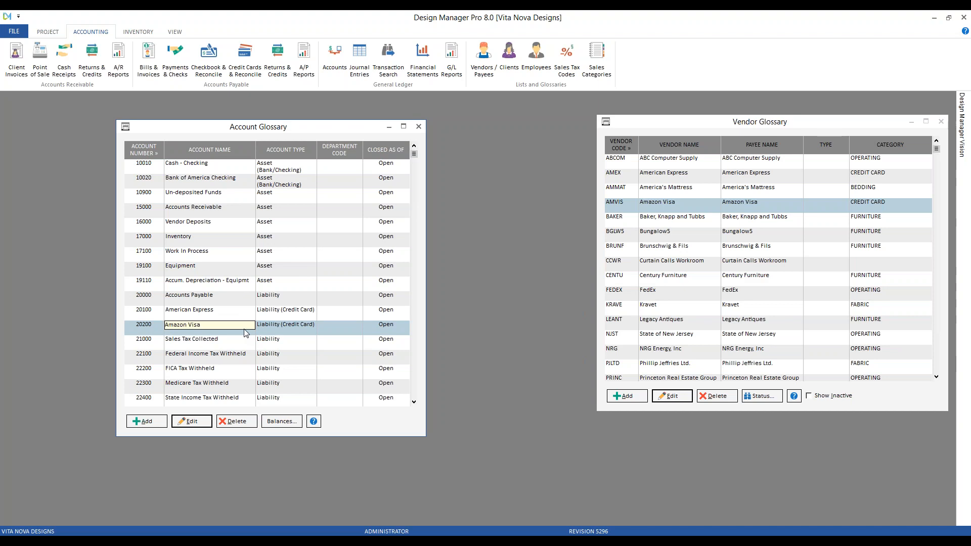
drag(819, 126, 772, 132)
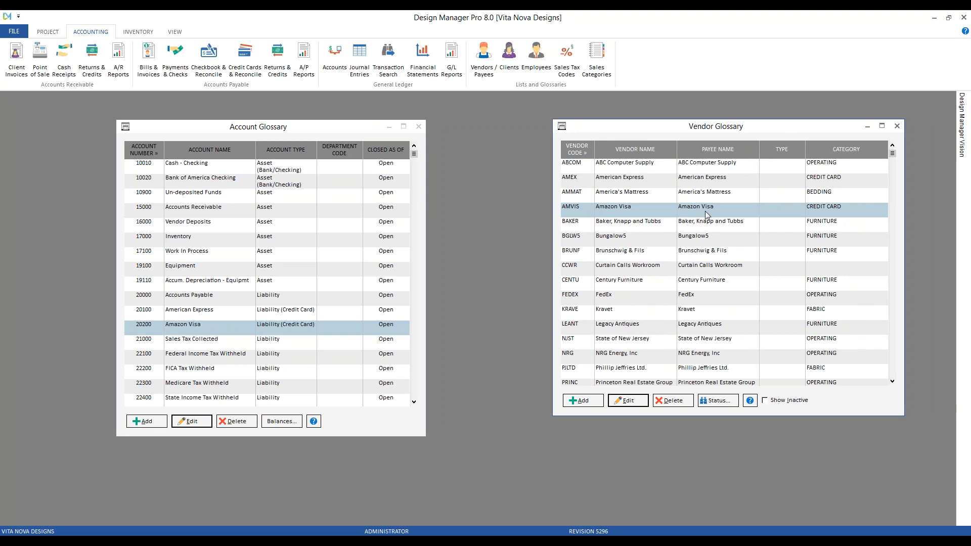
click(629, 401)
click(73, 148)
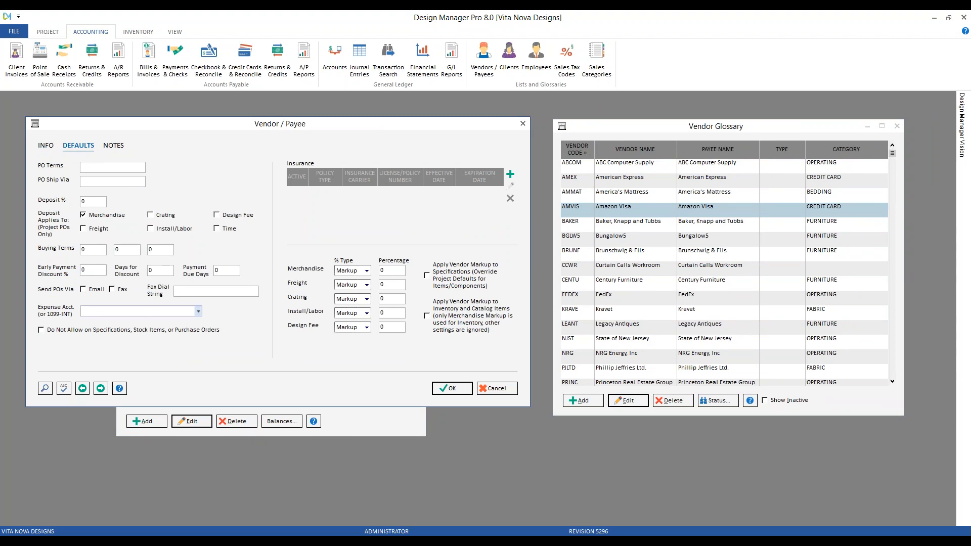
Step: Set the vendor's default expense account to Amazon Visa [20200], save the vendor, and close both glossaries
text(m)
key(BackSpace)
key(BackSpace)
text(am)
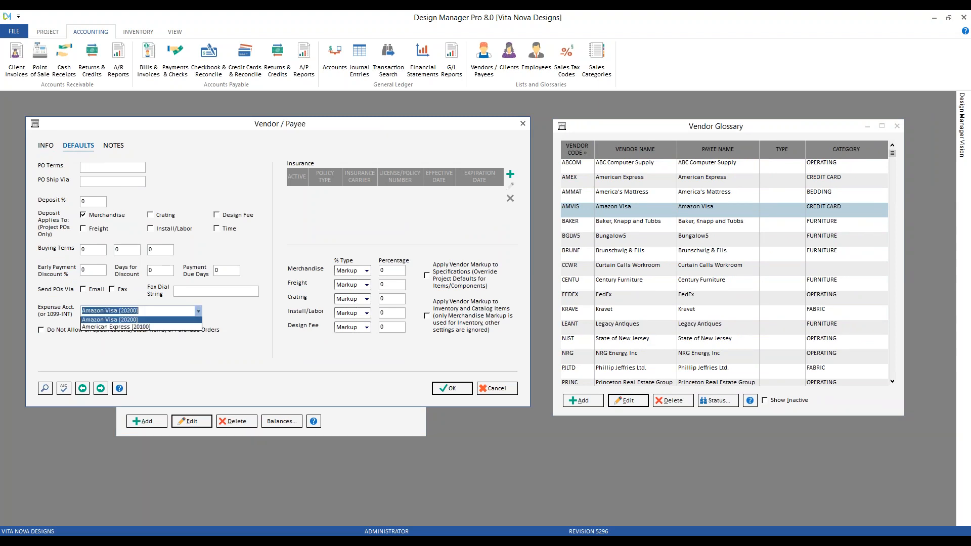
key(Down)
key(Return)
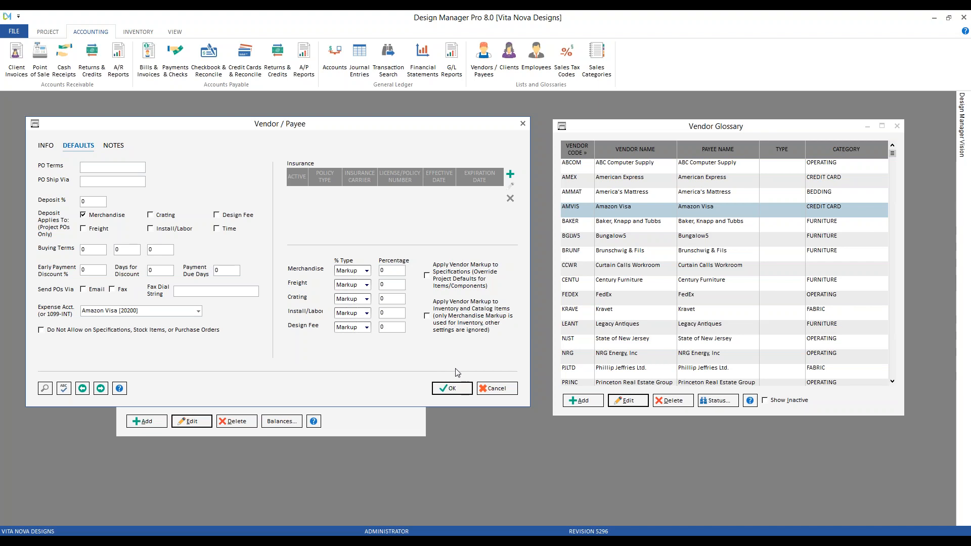
click(461, 392)
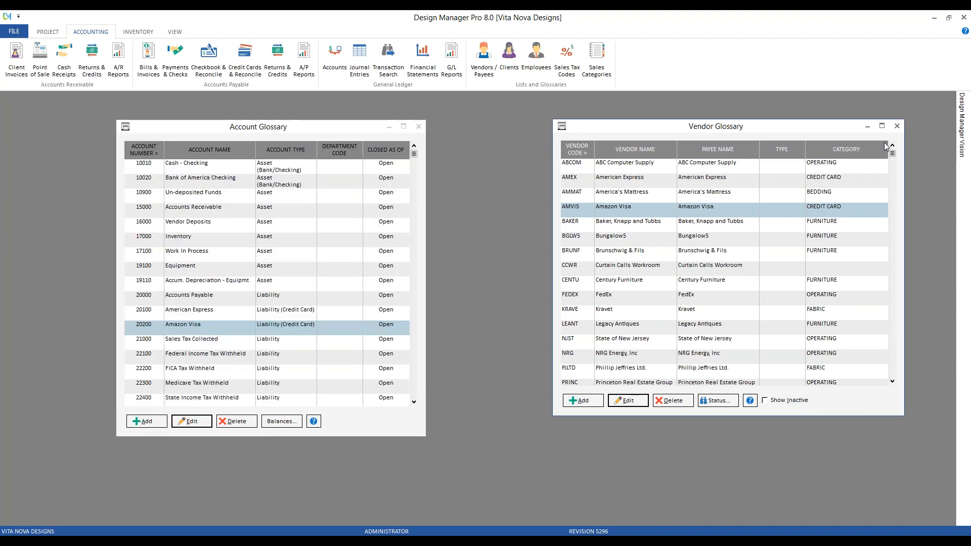
click(897, 125)
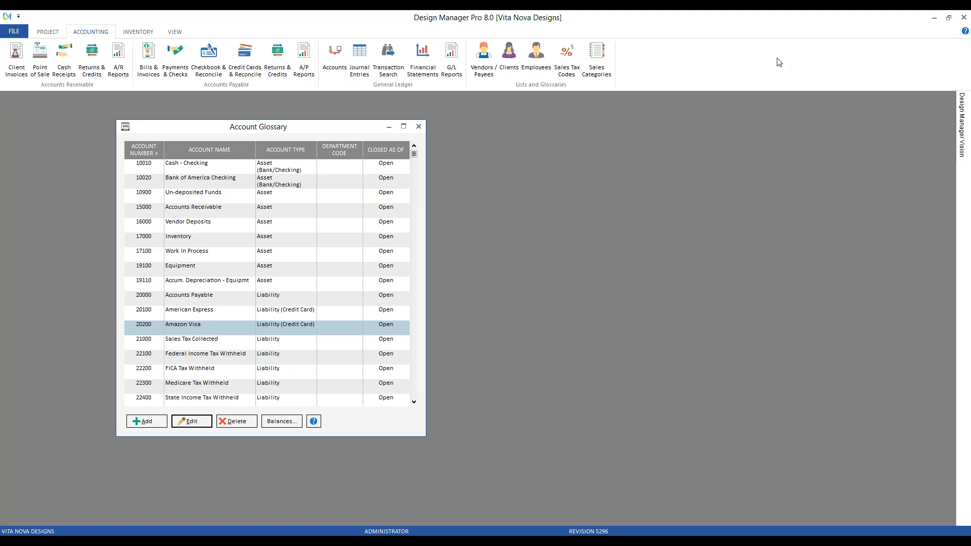
click(419, 127)
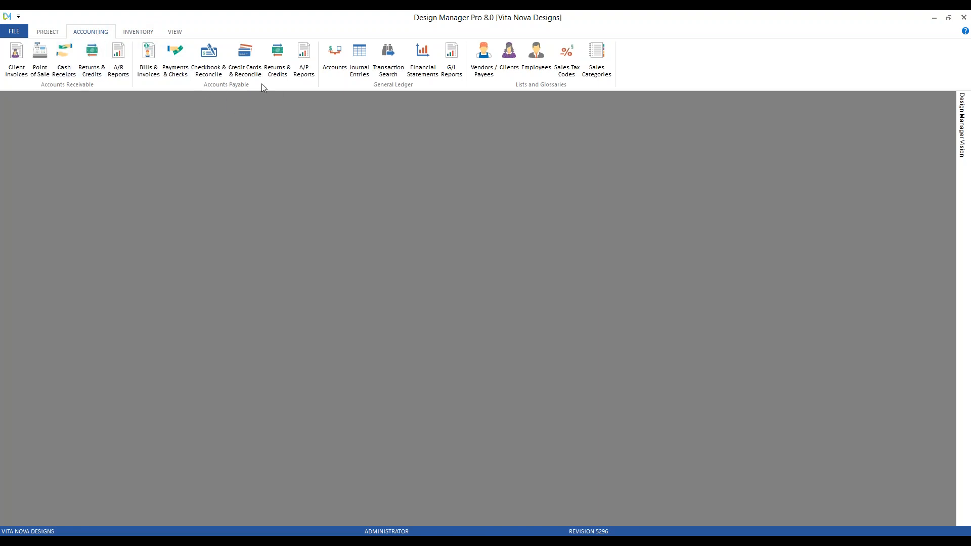
Step: Open the Payments and Print Checks window, and find the Aged Accounts Payable report among the accounts payable reports
click(180, 59)
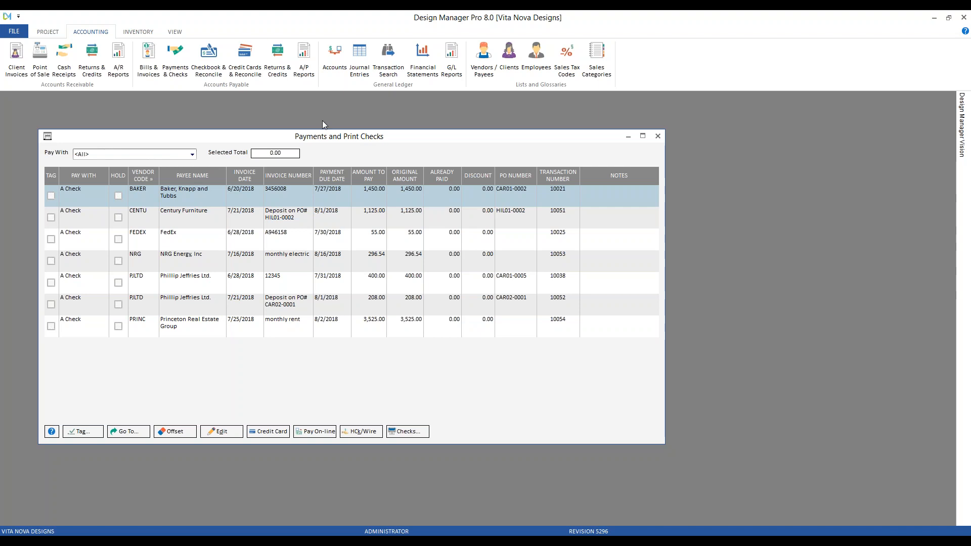
click(304, 52)
drag(226, 149, 219, 135)
click(111, 208)
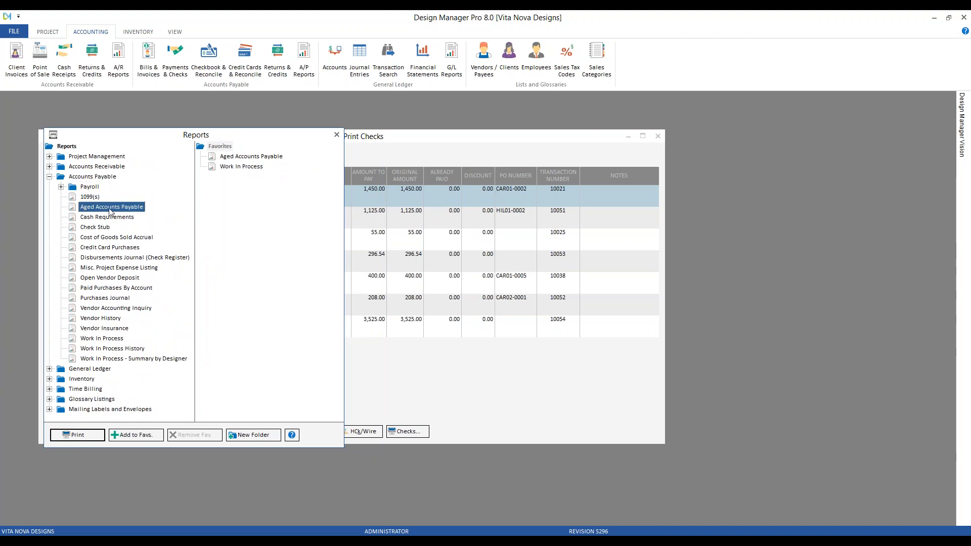
click(96, 177)
click(106, 208)
click(273, 157)
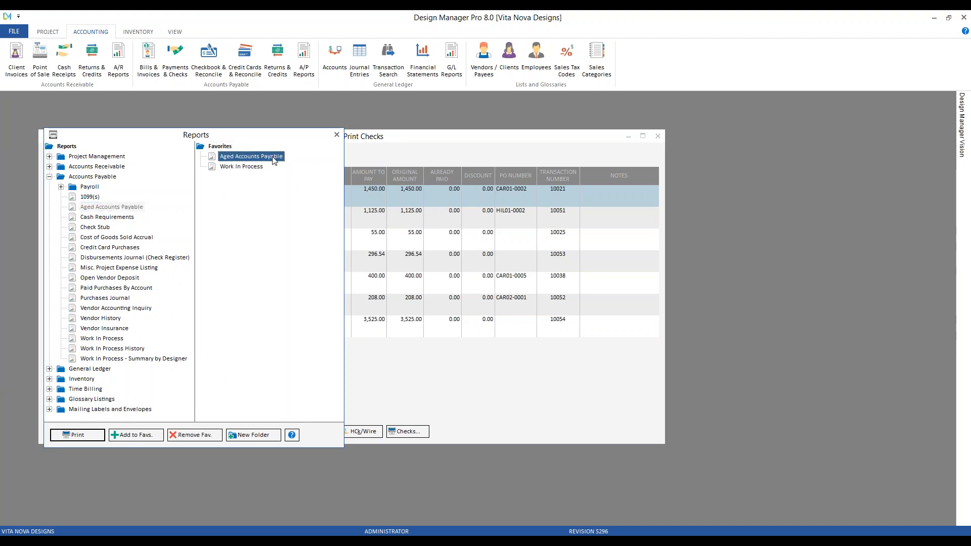
Step: Preview the Aged Accounts Payable report at 150%, read through the open vendor invoices and close the preview
double_click(251, 156)
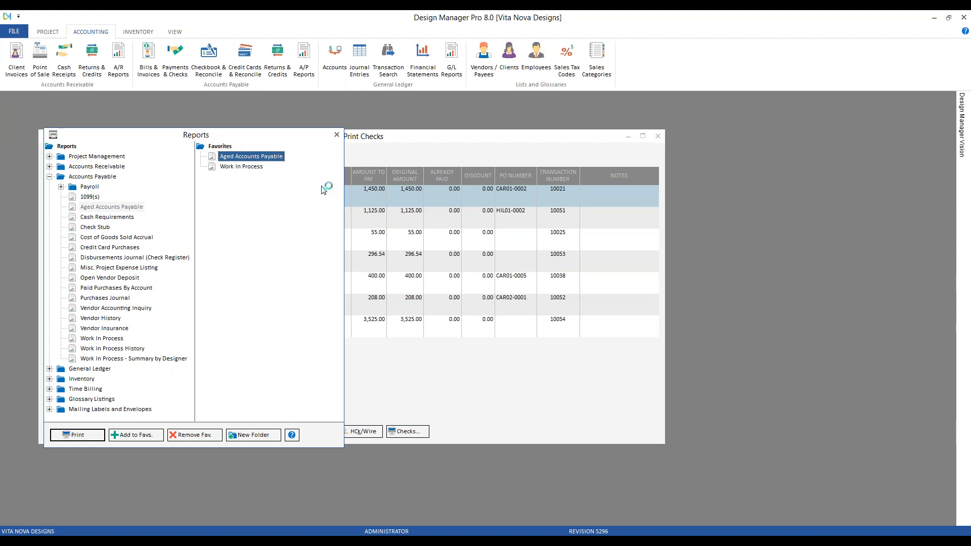
click(260, 327)
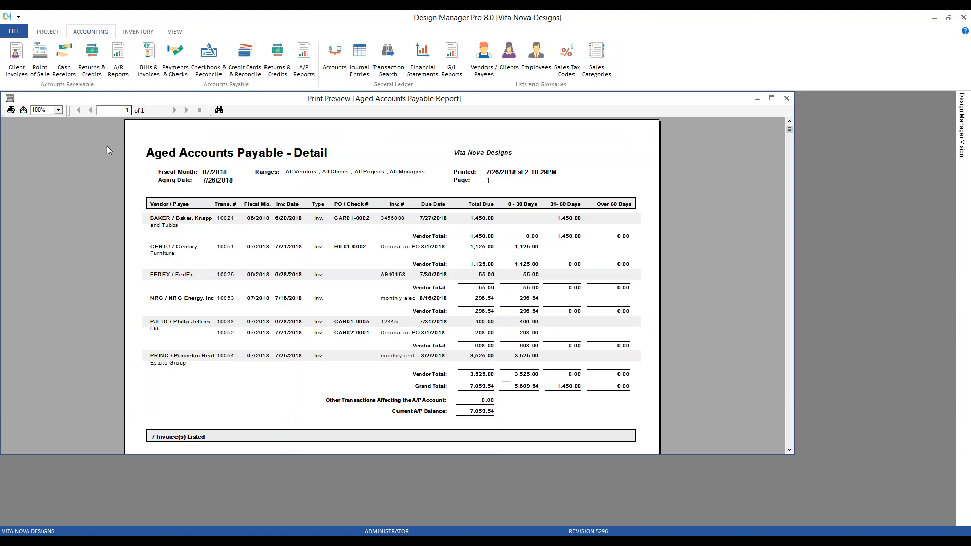
click(58, 110)
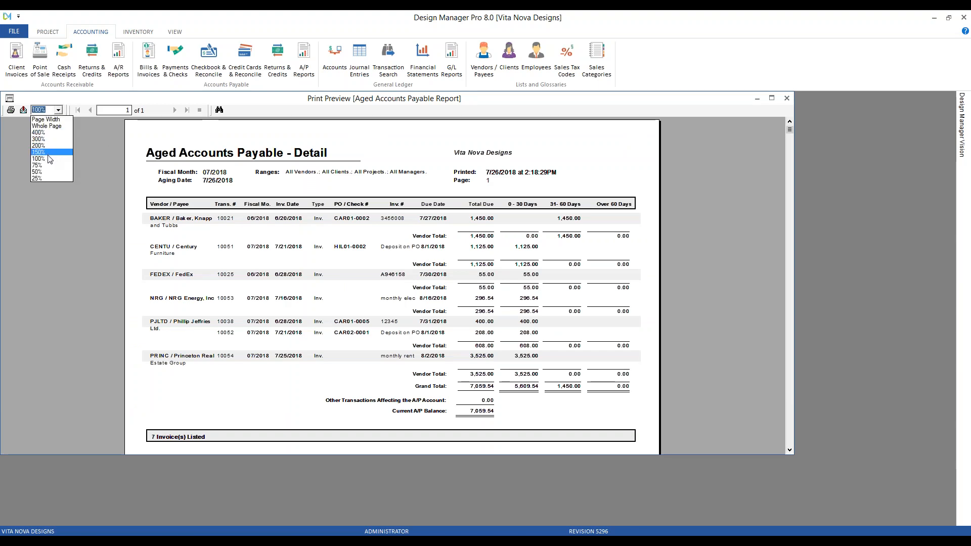
click(49, 153)
scroll(487, 208, down, 2)
scroll(487, 210, down, 2)
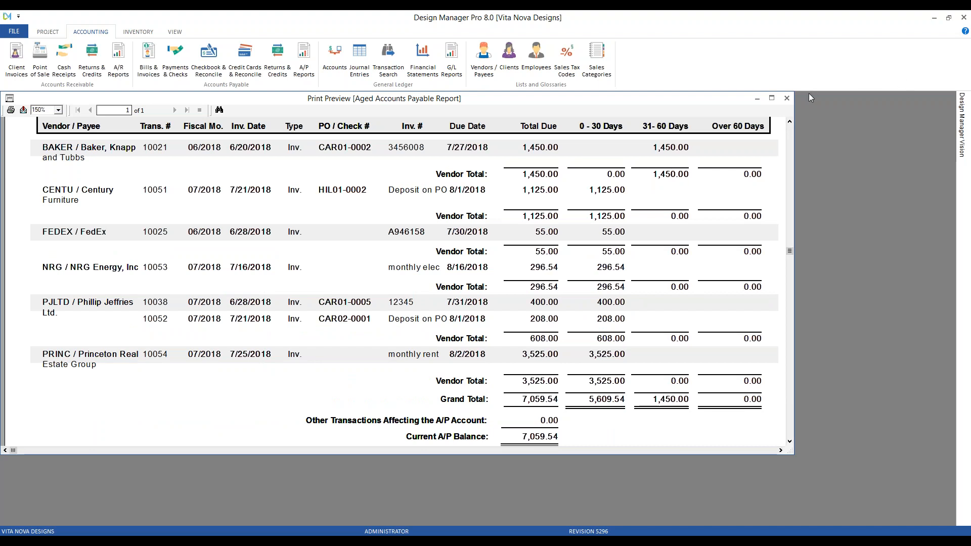
click(787, 99)
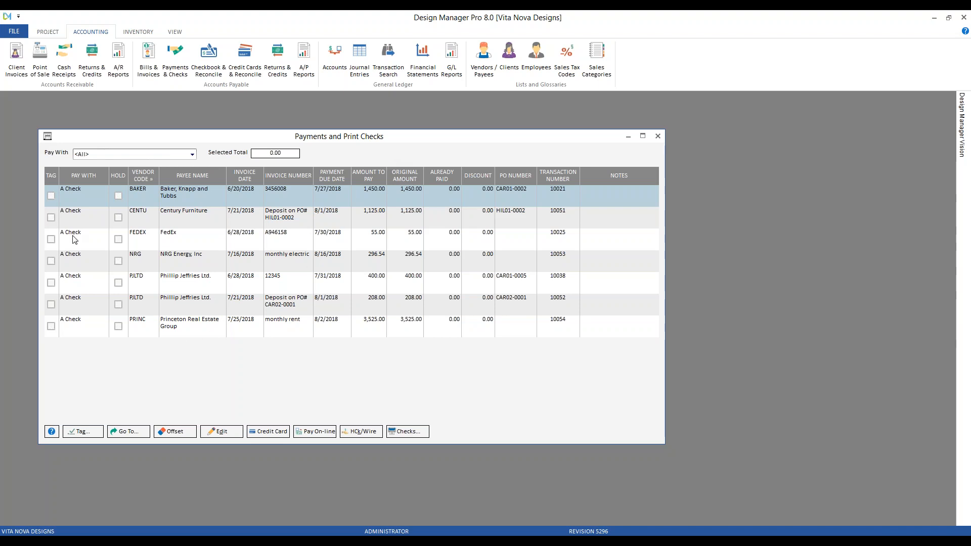
Step: Tag the Baker, Century Furniture and FedEx invoices individually for payment, and clear those tags again
click(51, 196)
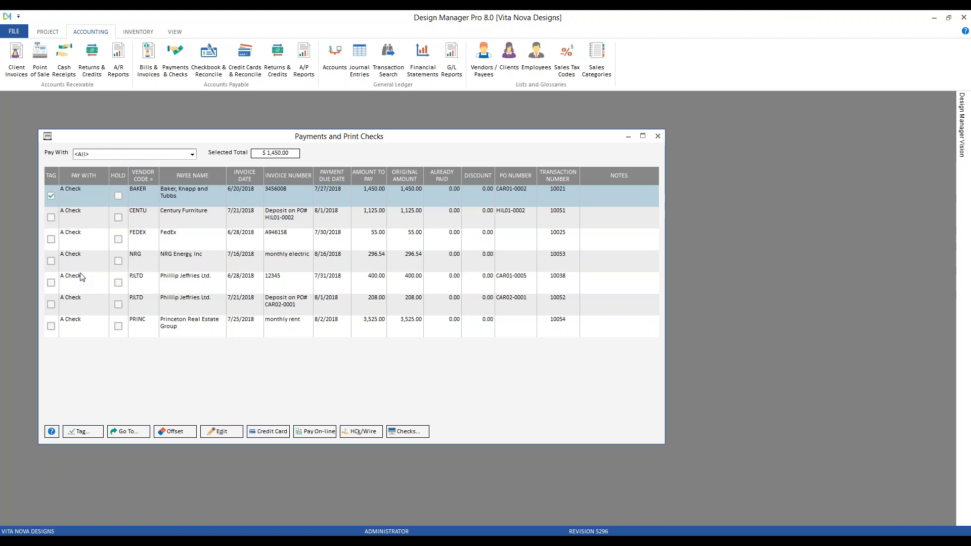
click(51, 218)
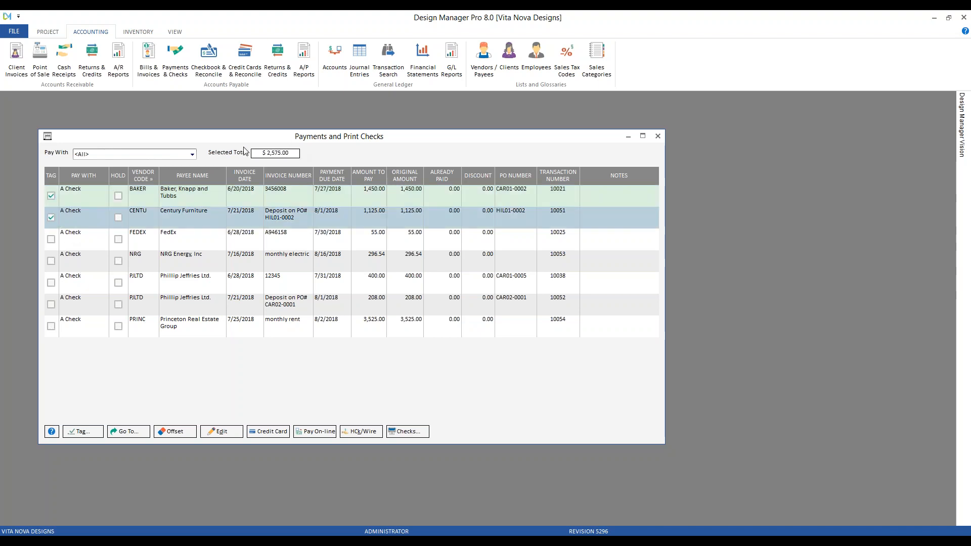
click(51, 240)
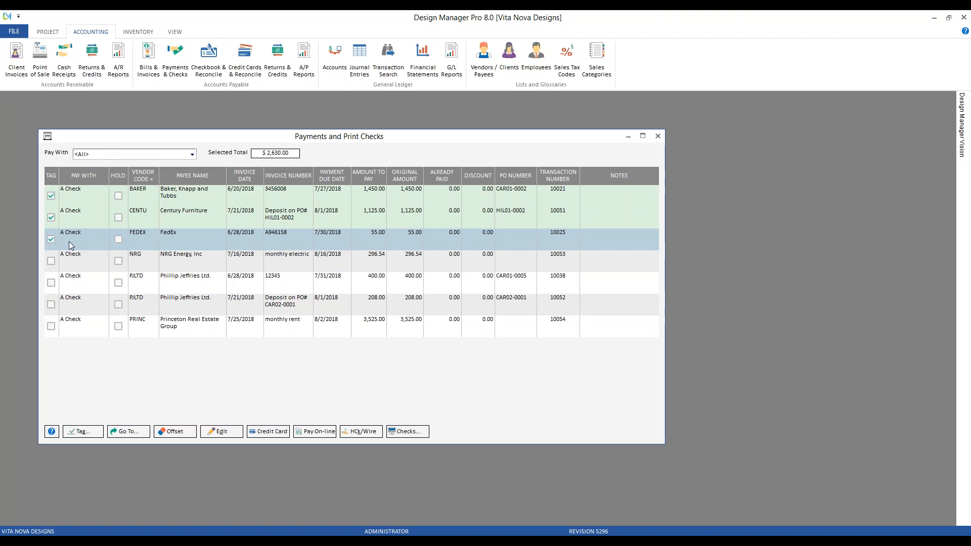
click(51, 240)
click(51, 218)
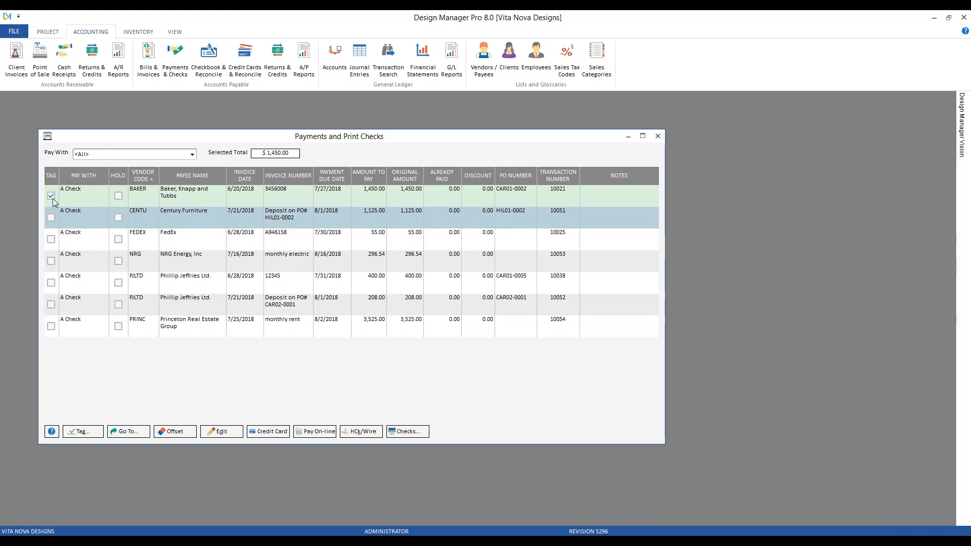
click(52, 196)
Step: Check the payment due dates and tag all invoices due on or before 7/31 for payment
click(162, 260)
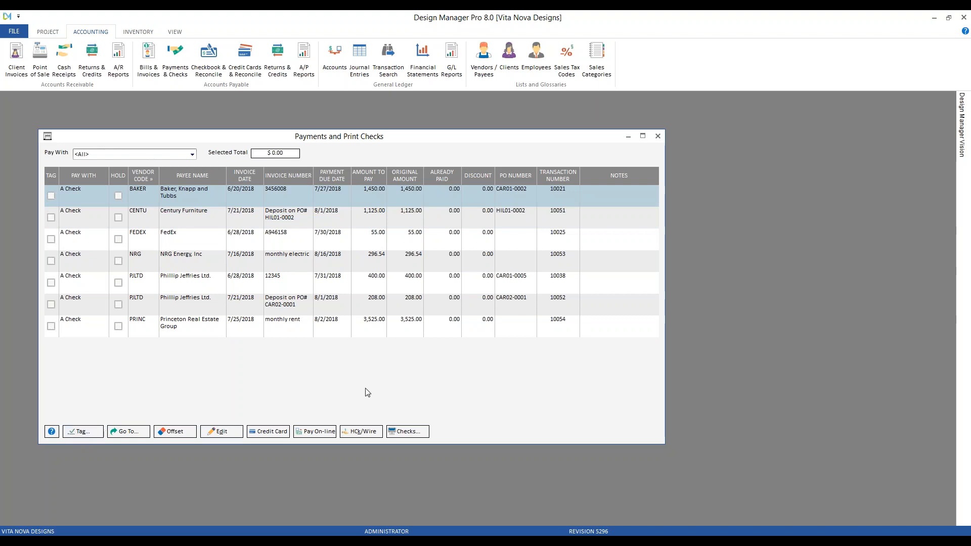
click(329, 216)
click(330, 239)
click(329, 265)
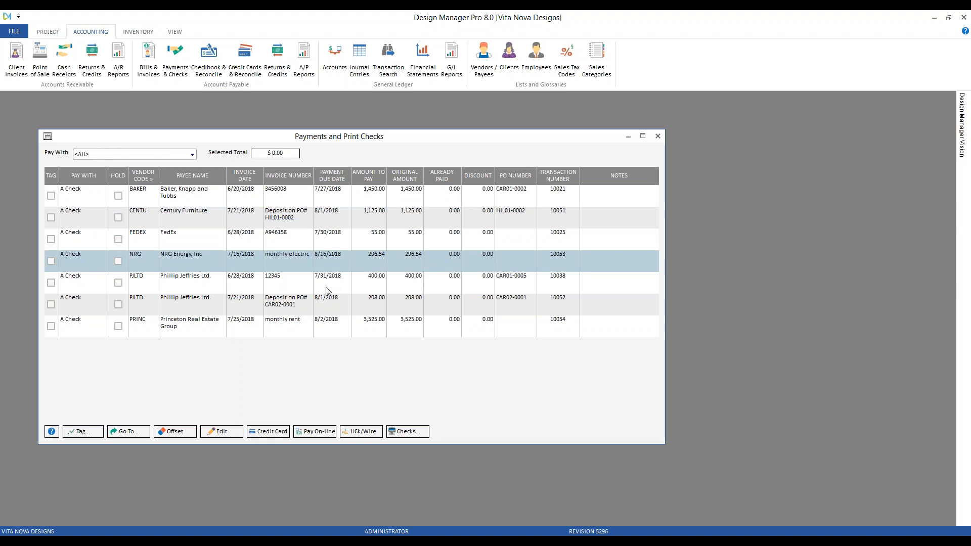
click(324, 286)
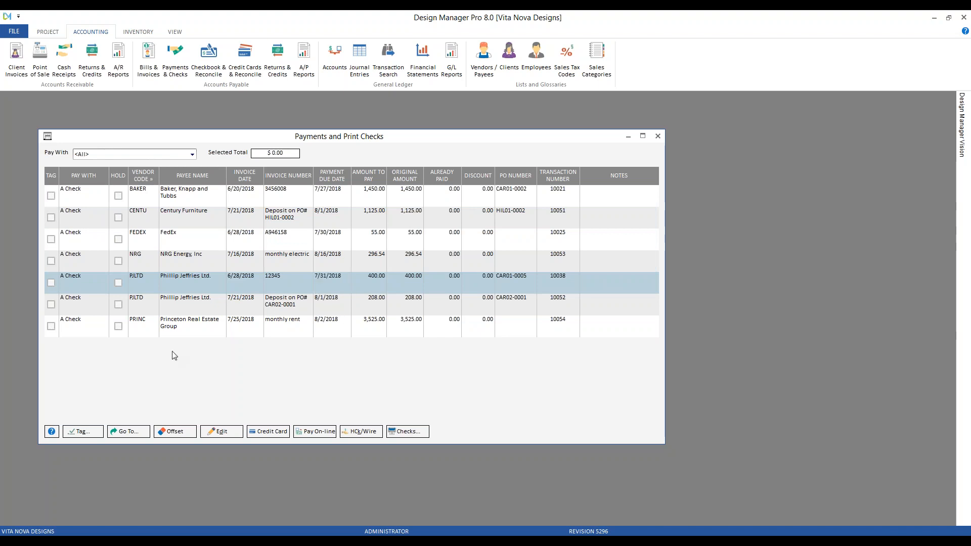
click(94, 434)
drag(477, 162, 566, 205)
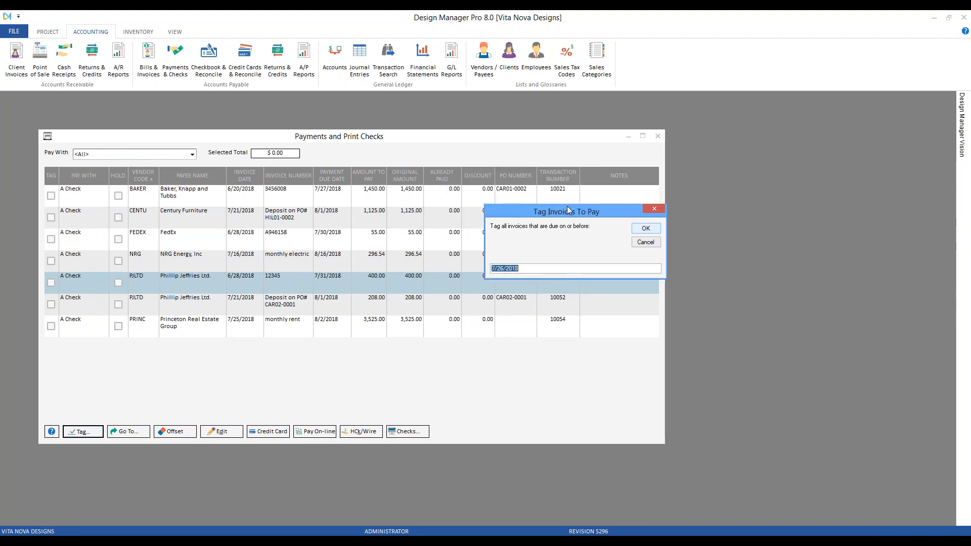
text(7)
text(/32)
key(Return)
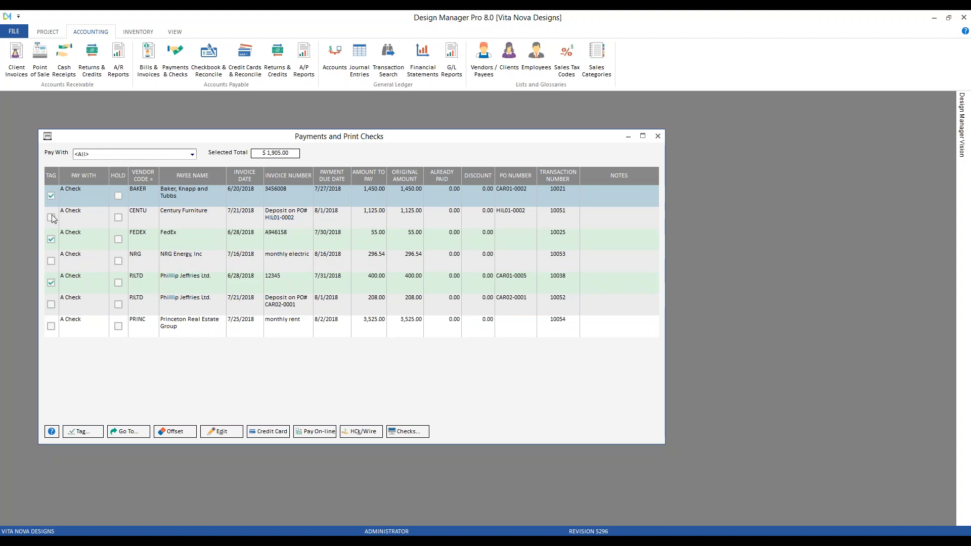
click(89, 238)
click(86, 286)
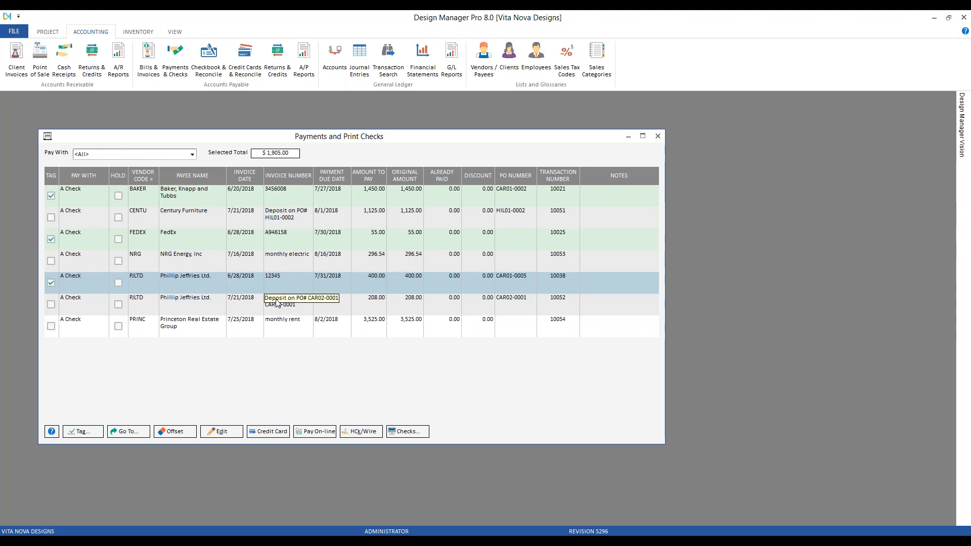
Step: Set the pay amount of the Baker, Knapp and Tubbs invoice to 725 and add the date-stamped note "1st of 2 payments"
click(293, 198)
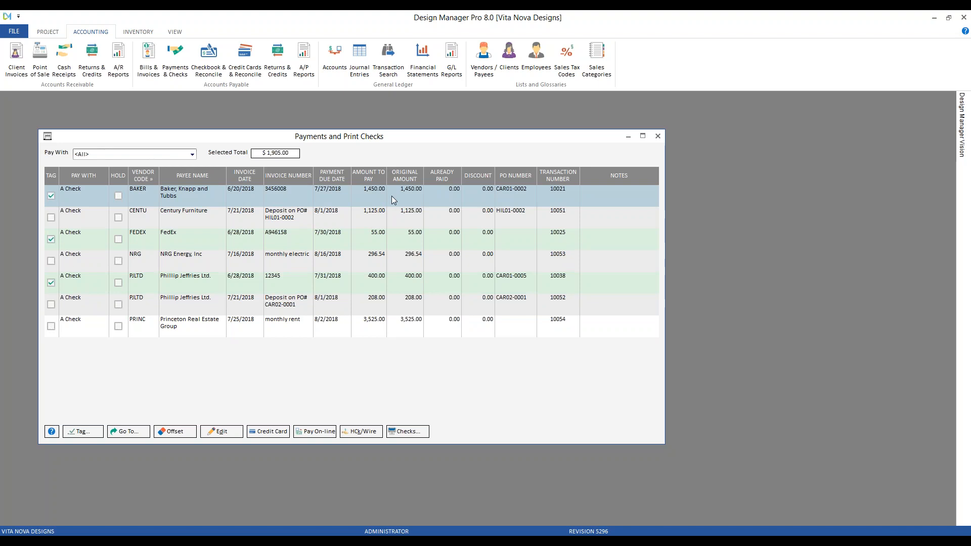
click(230, 433)
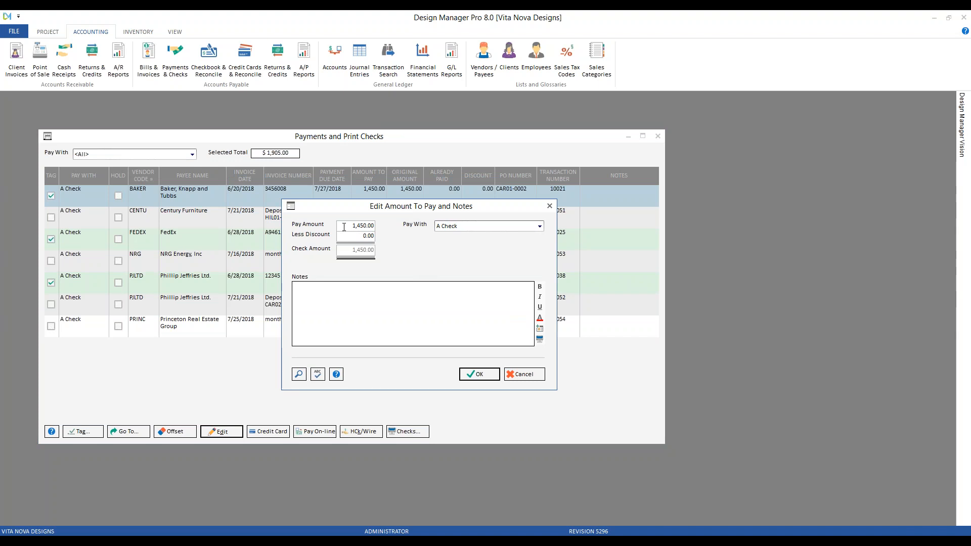
drag(350, 225, 375, 226)
text(725)
key(Tab)
click(539, 328)
text(1st of 2 payments)
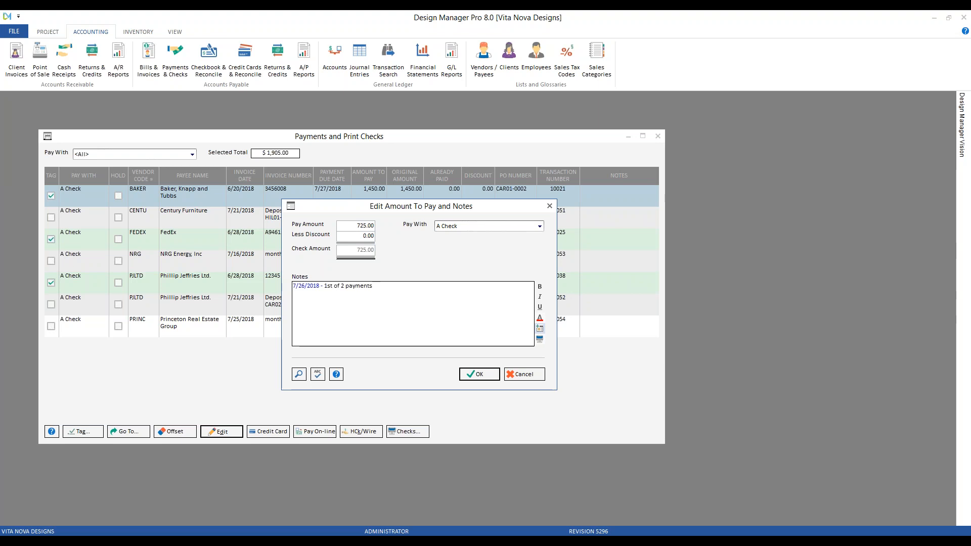
click(487, 377)
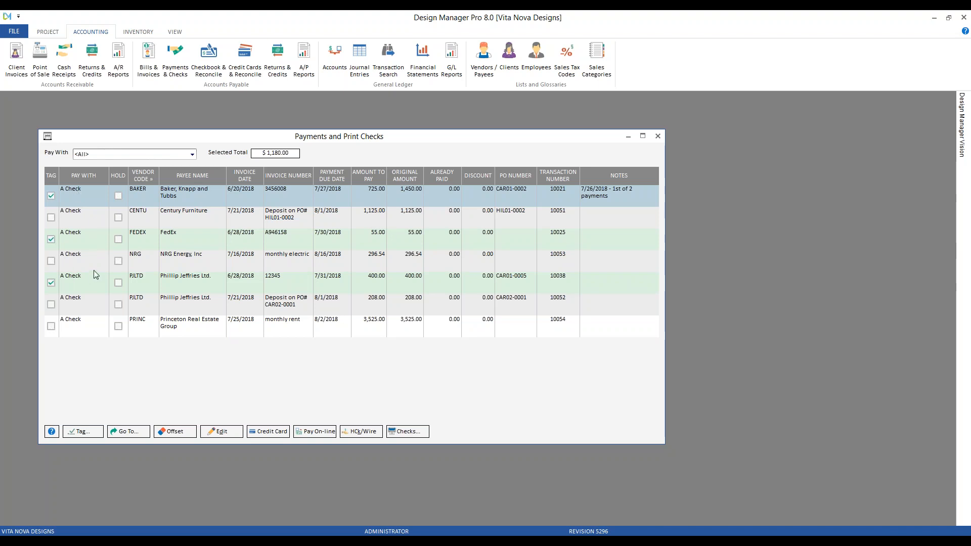
Step: Start a check run for the tagged invoices from checking account 10010 - Cash - Checking
click(415, 434)
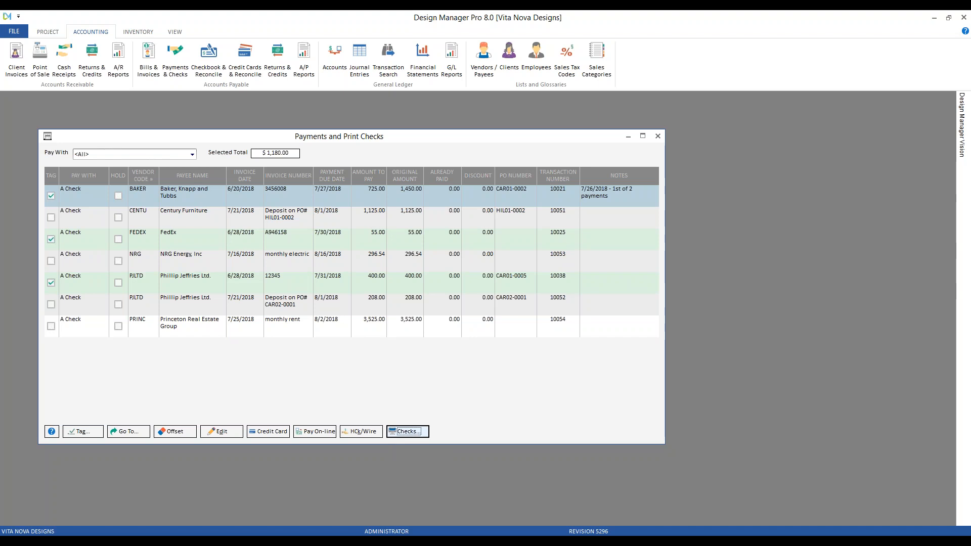
drag(201, 189, 233, 158)
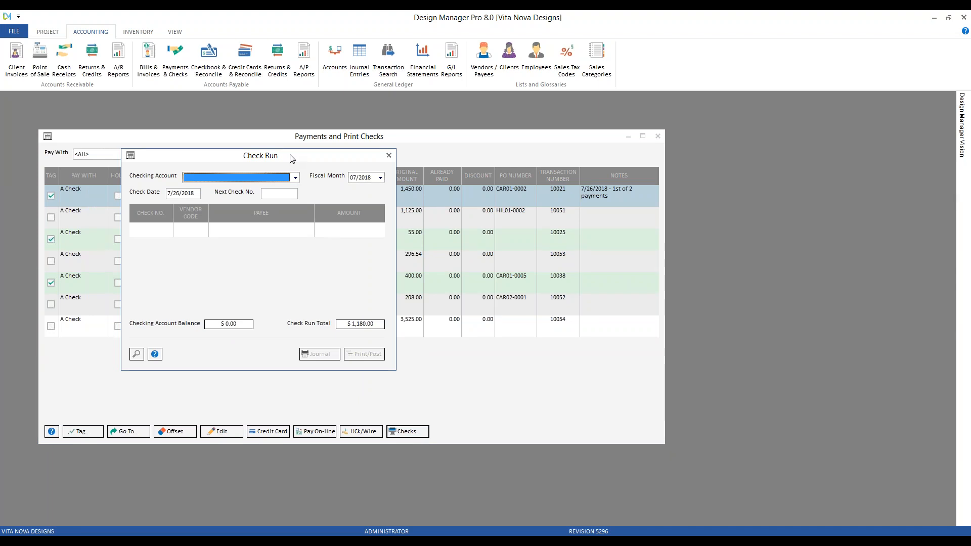
click(295, 177)
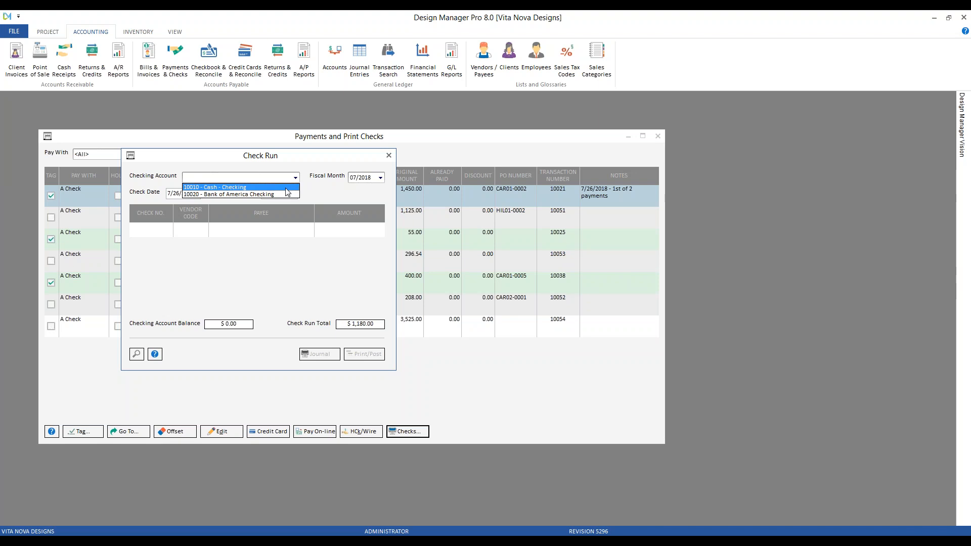
click(250, 188)
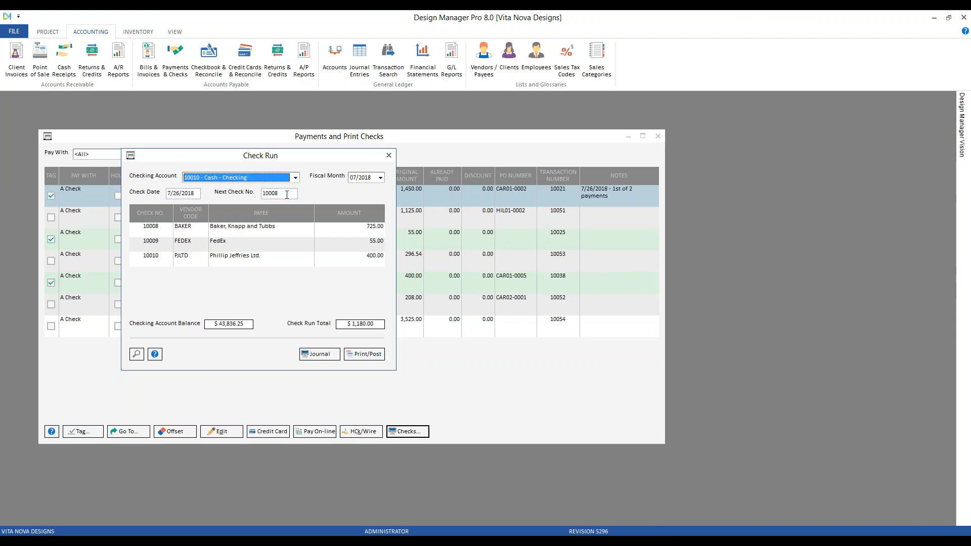
click(284, 195)
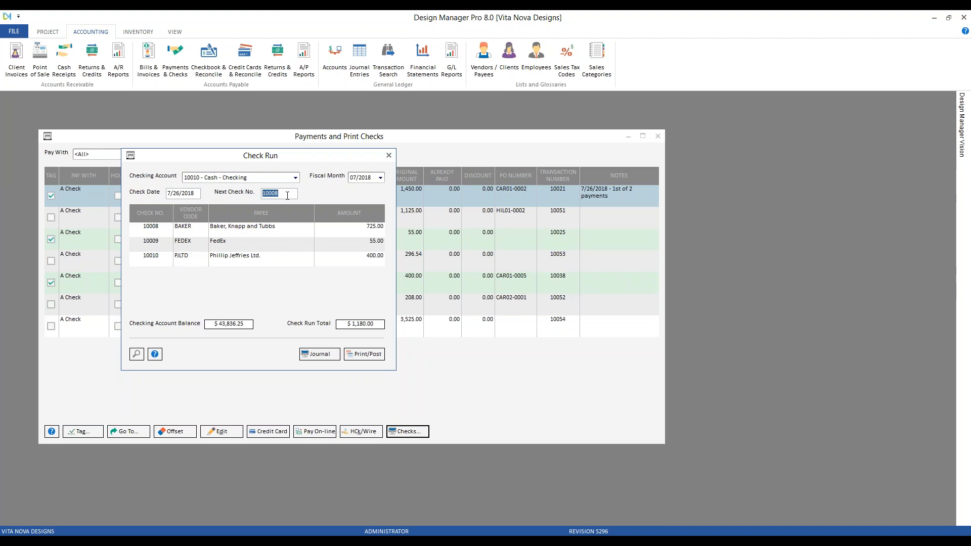
Step: Switch the check run to 10020 - Bank of America Checking and set the next check number to 00500
click(296, 177)
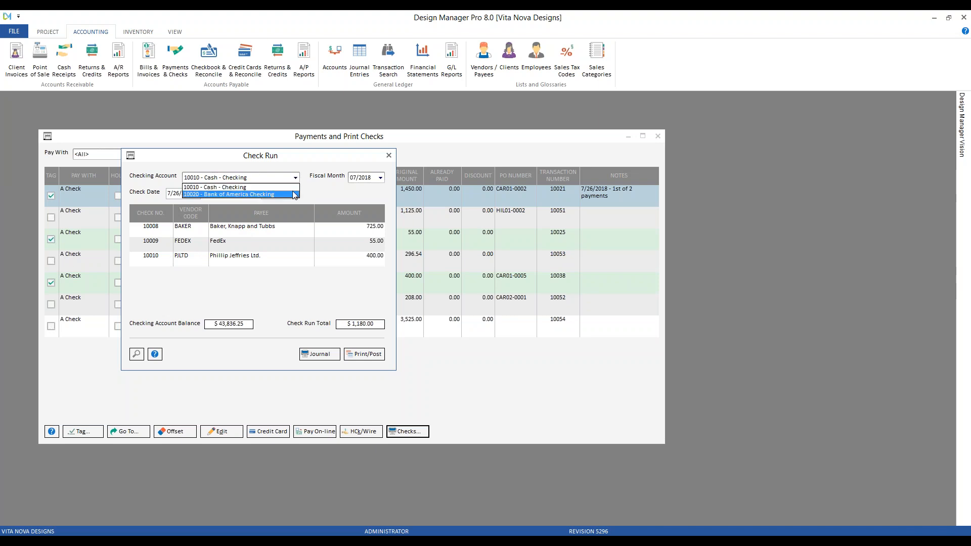
click(295, 195)
click(294, 197)
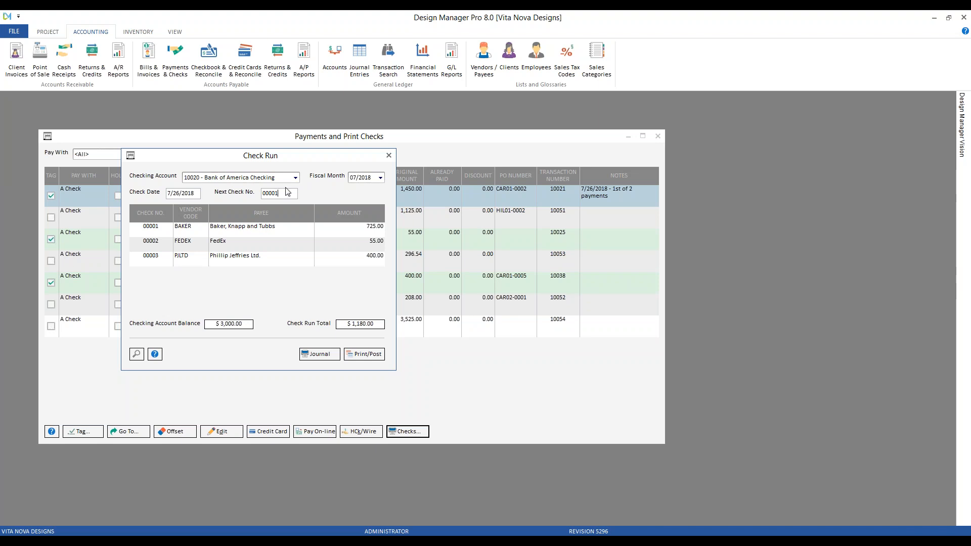
drag(280, 192, 263, 192)
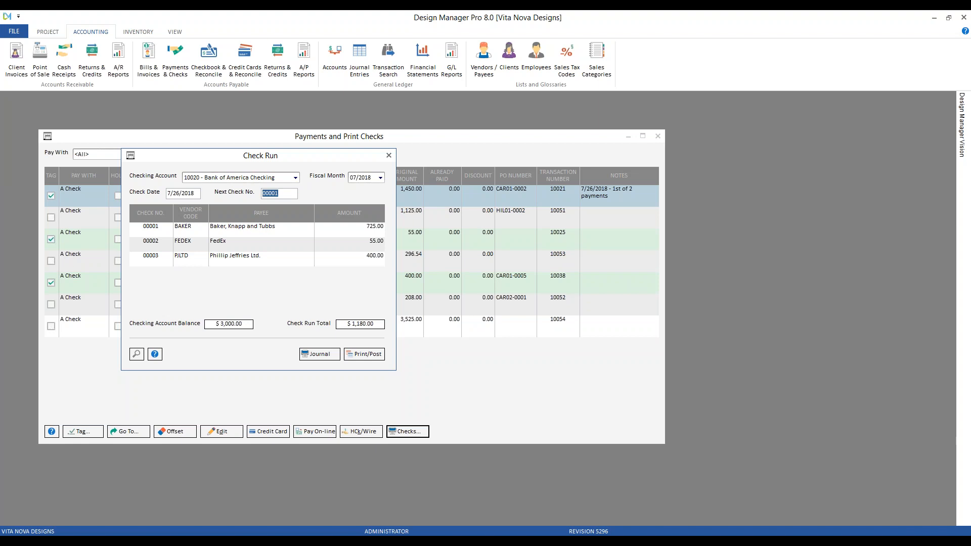
text(00500)
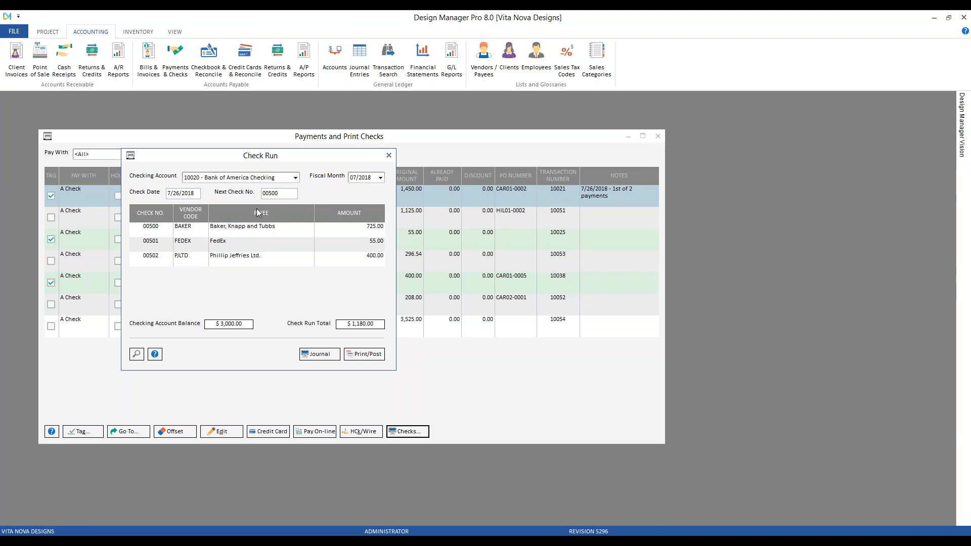
Step: Set the check run's checking account back to 10010 - Cash - Checking
click(296, 178)
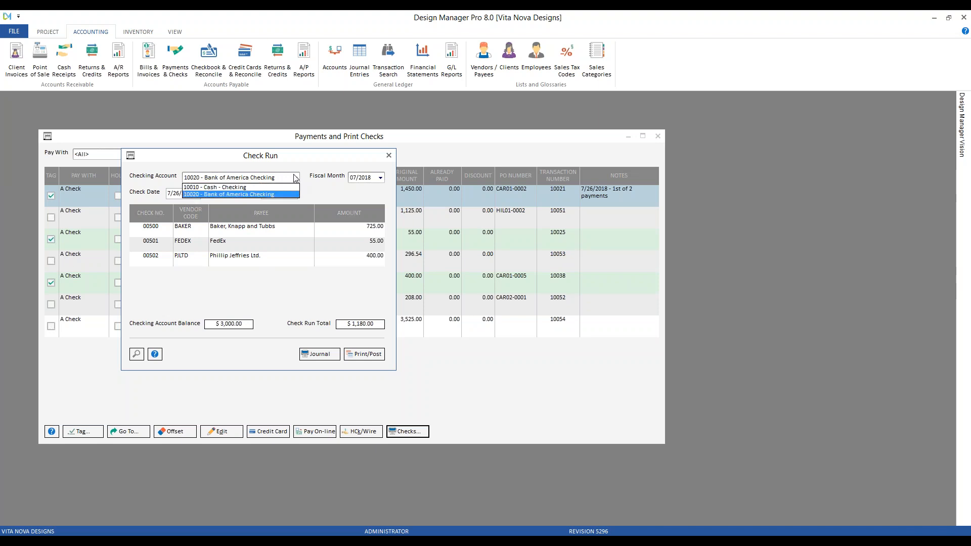
click(251, 187)
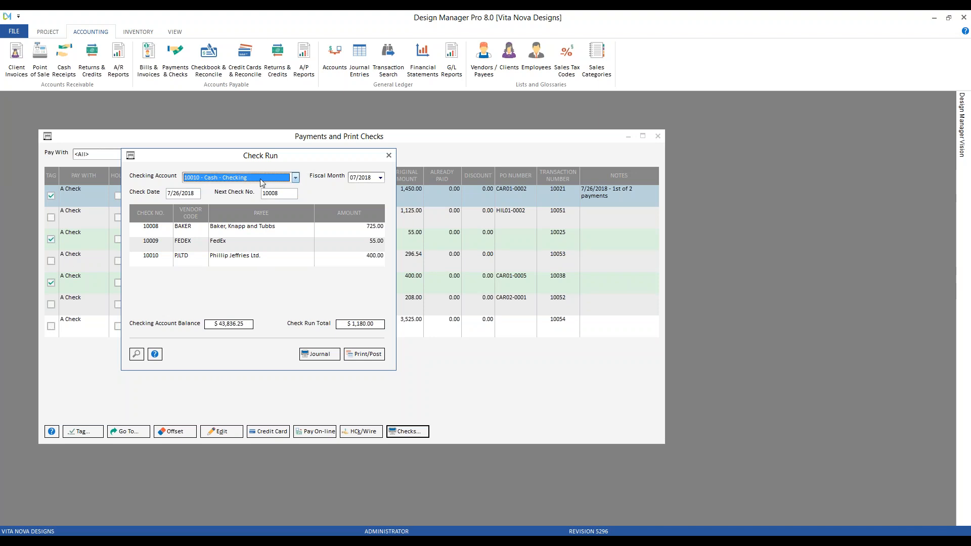
click(183, 194)
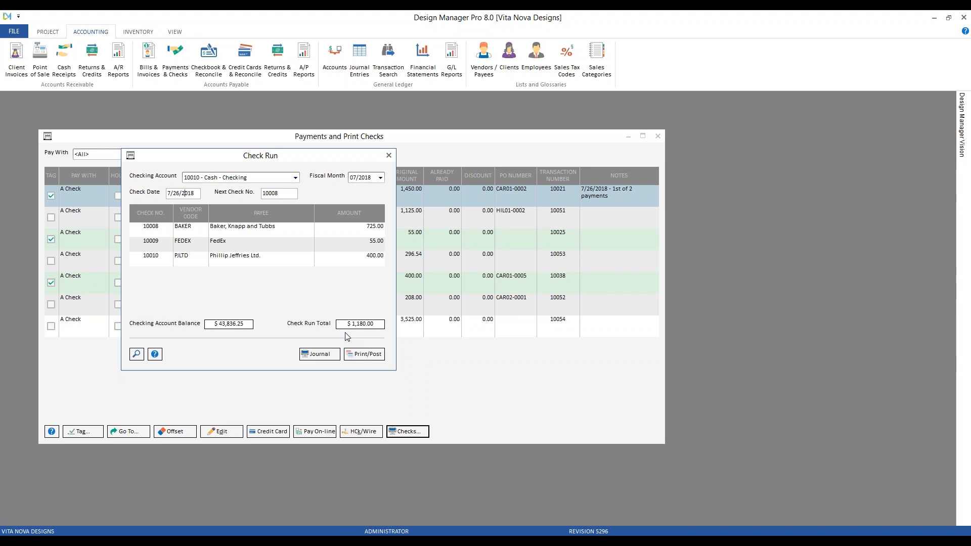
Step: Preview the check run's Disbursements (Checks) Posting List report at 150% zoom and close the preview
click(324, 358)
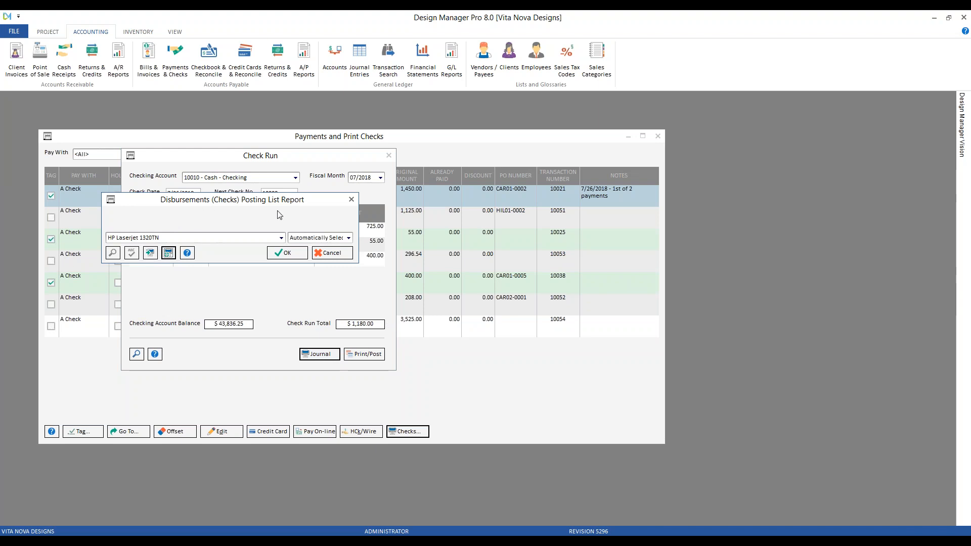
click(292, 254)
click(292, 254)
click(58, 110)
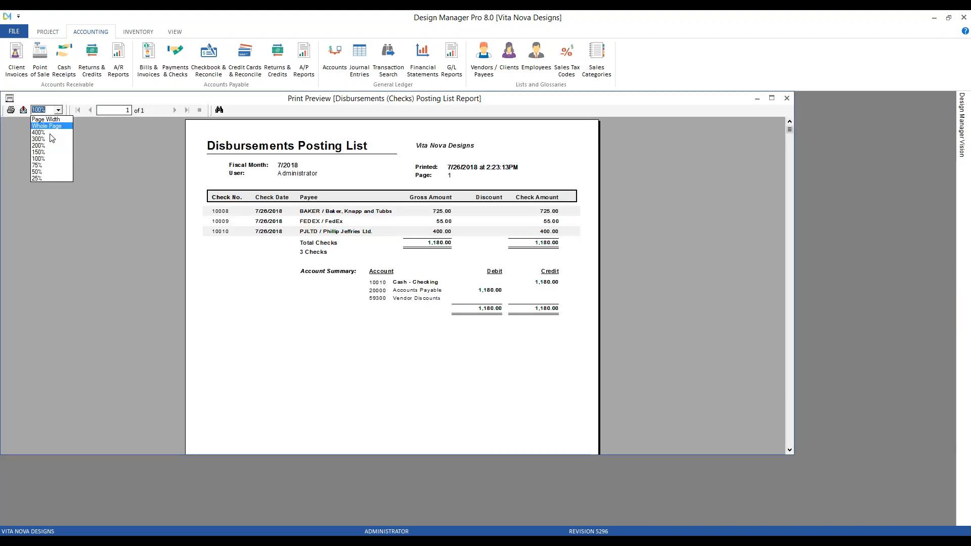
click(40, 152)
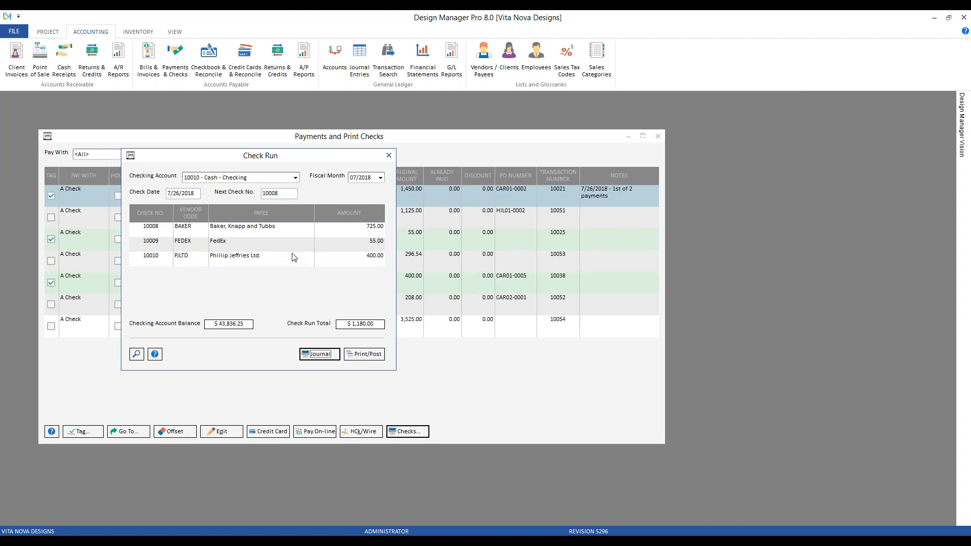
click(787, 98)
Step: Generate the print preview of the check run's checks and page through to the third check
click(364, 354)
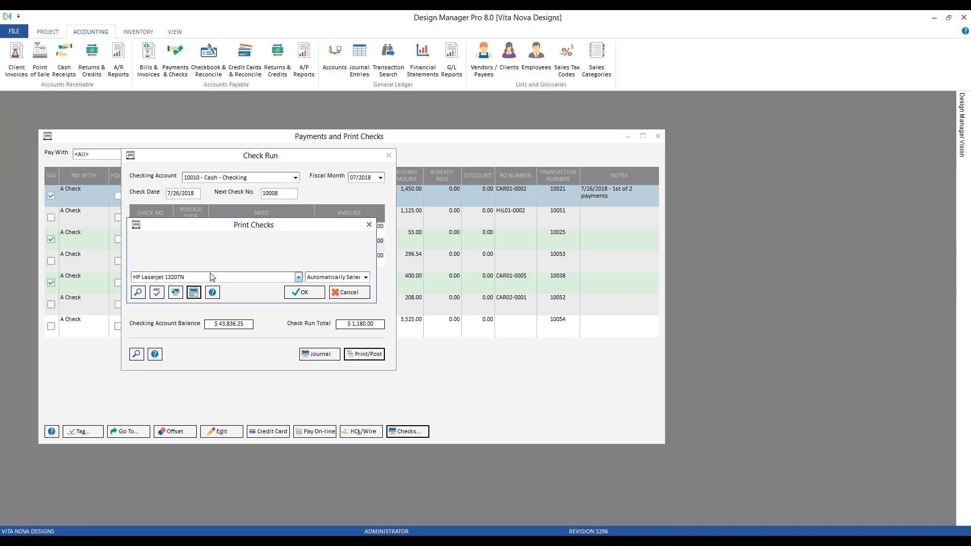
click(304, 293)
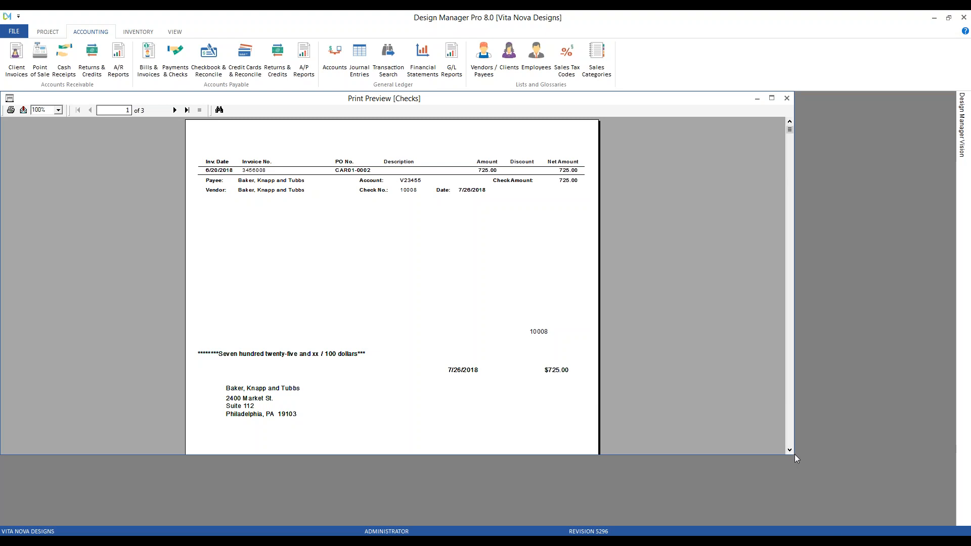
drag(794, 454, 815, 507)
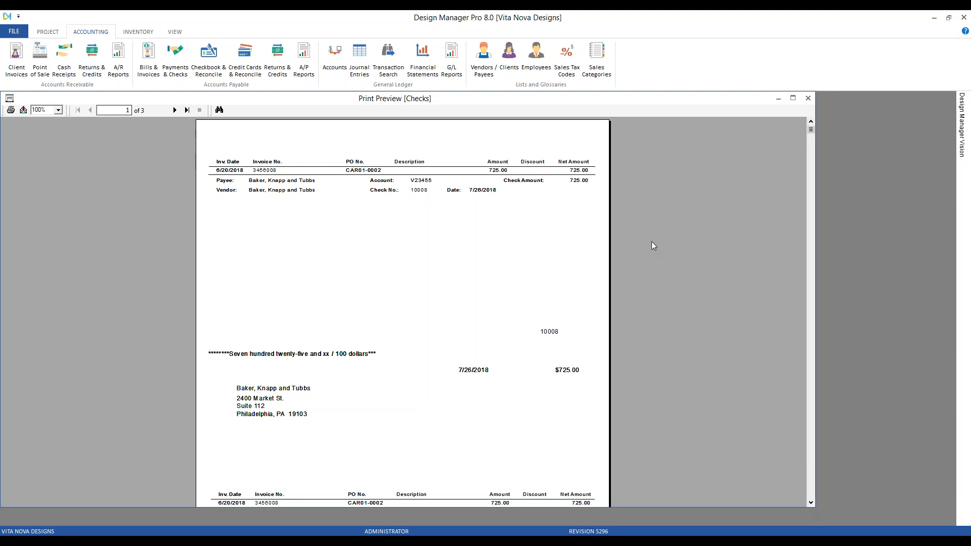
scroll(651, 242, down, 3)
scroll(637, 280, up, 3)
click(175, 110)
click(175, 111)
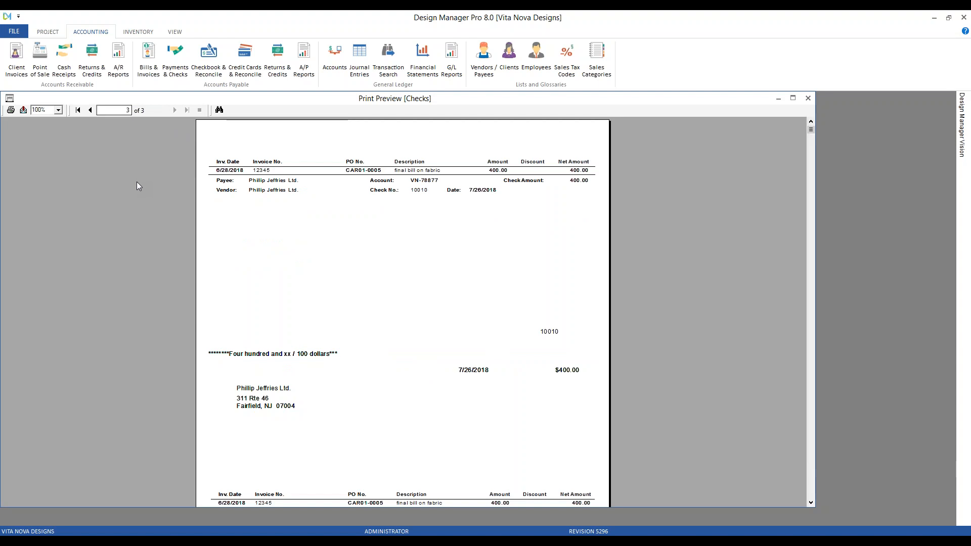
Step: Cancel the print dialog for the checks, close their preview, and accept the check run
click(10, 110)
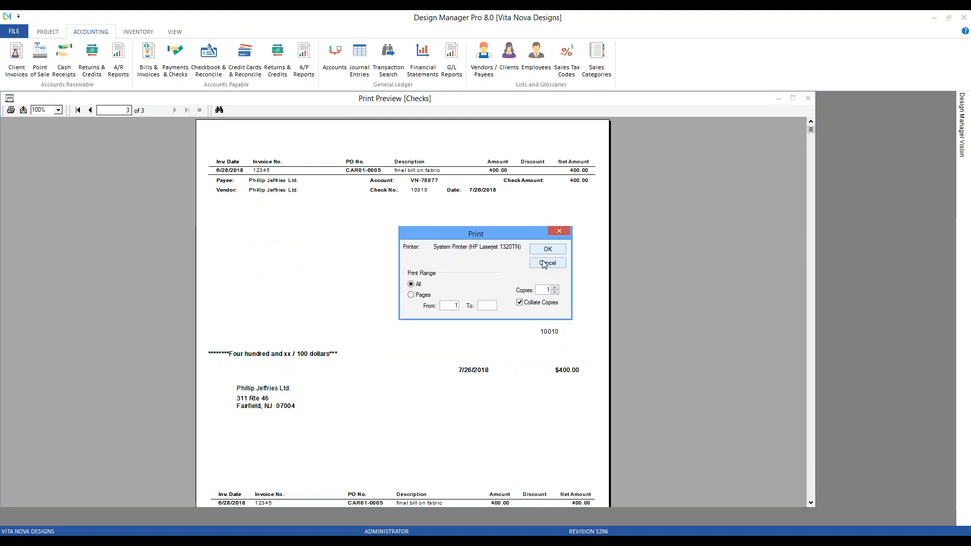
click(545, 263)
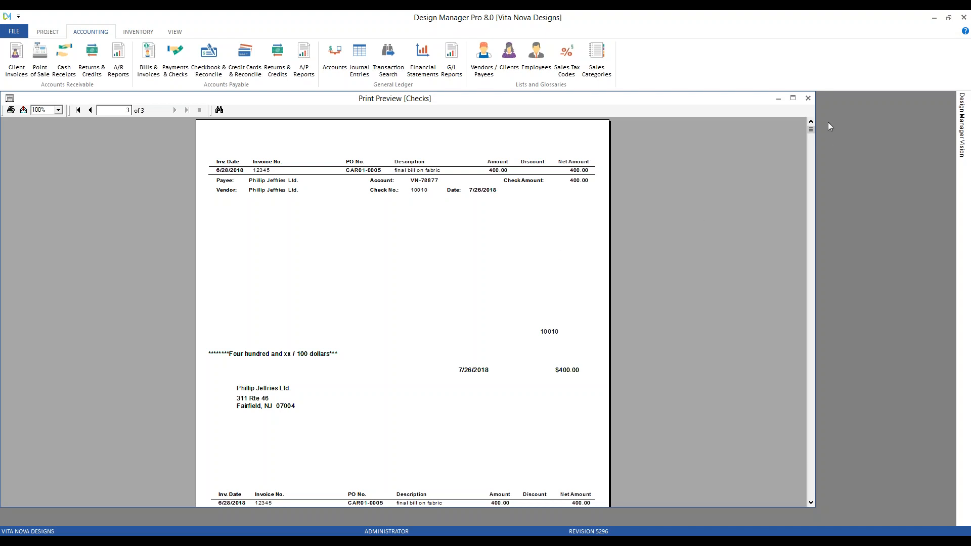
click(807, 98)
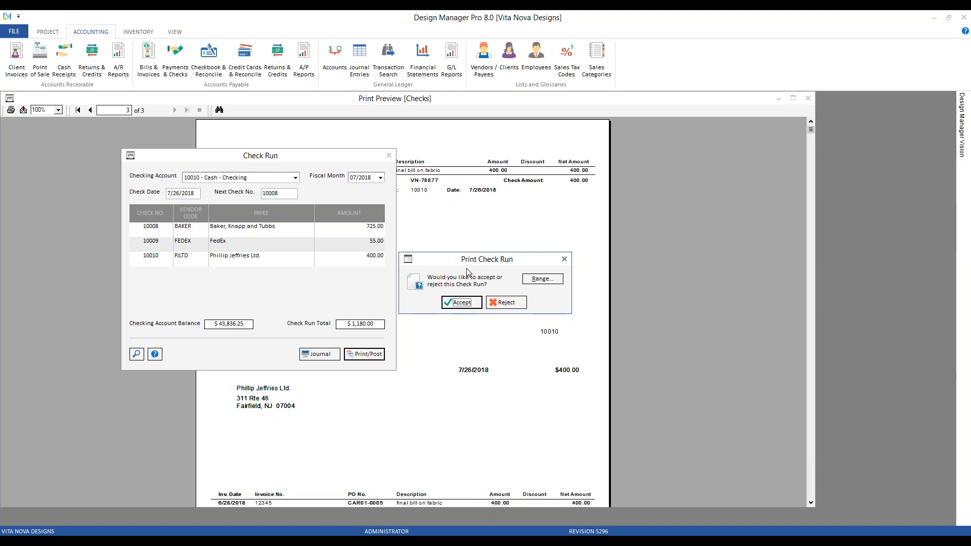
click(461, 302)
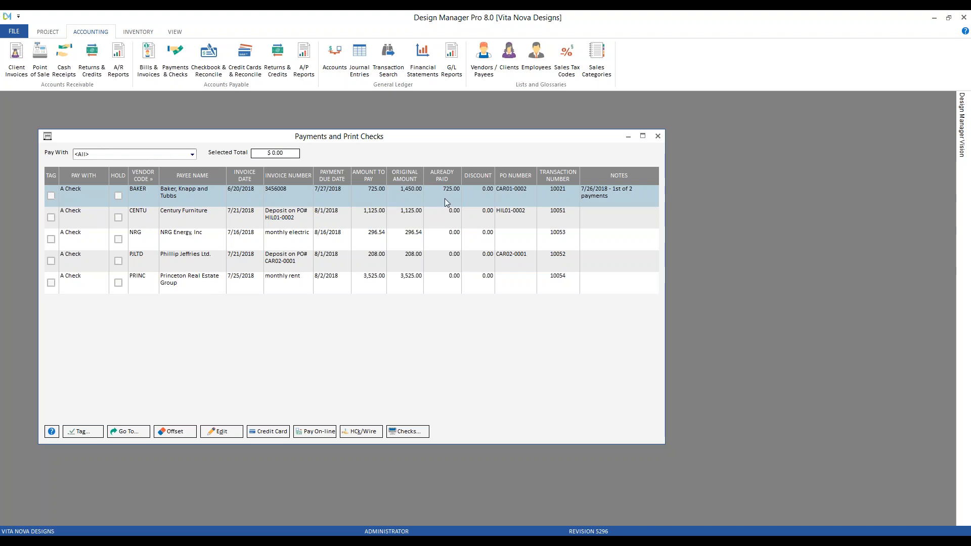
Step: Examine the check run's payments in the 10010 - Cash - Checking checkbook, and close the checkbook and payments windows
click(378, 199)
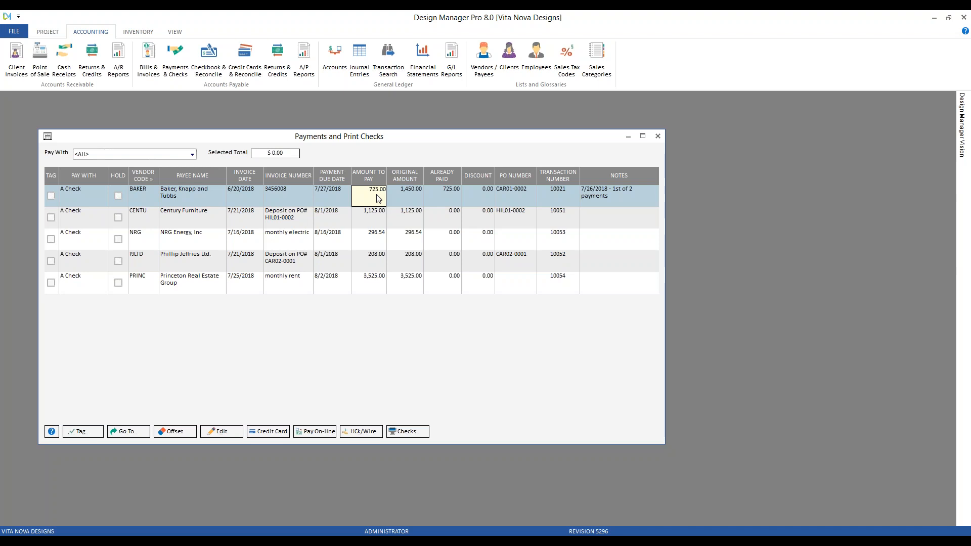
key(Escape)
click(205, 74)
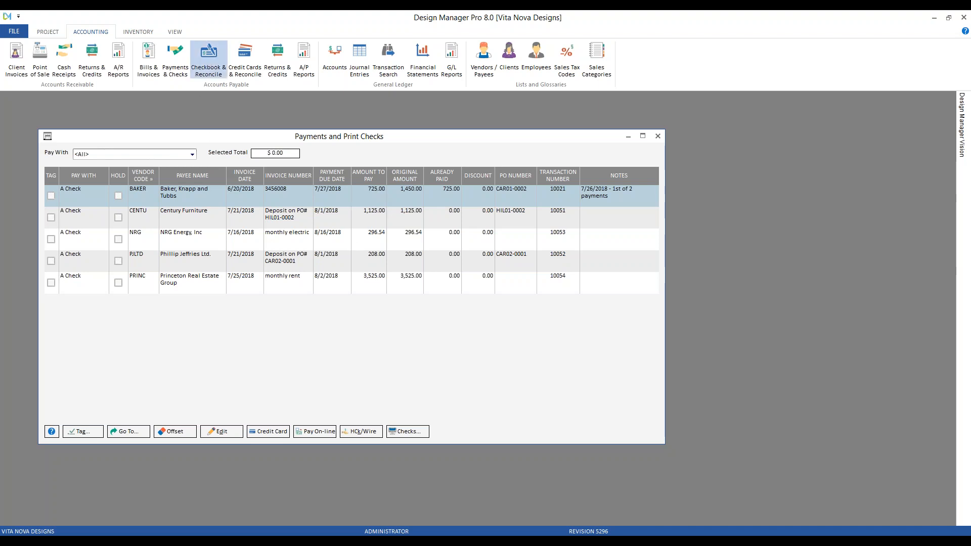
drag(210, 102, 347, 159)
click(303, 268)
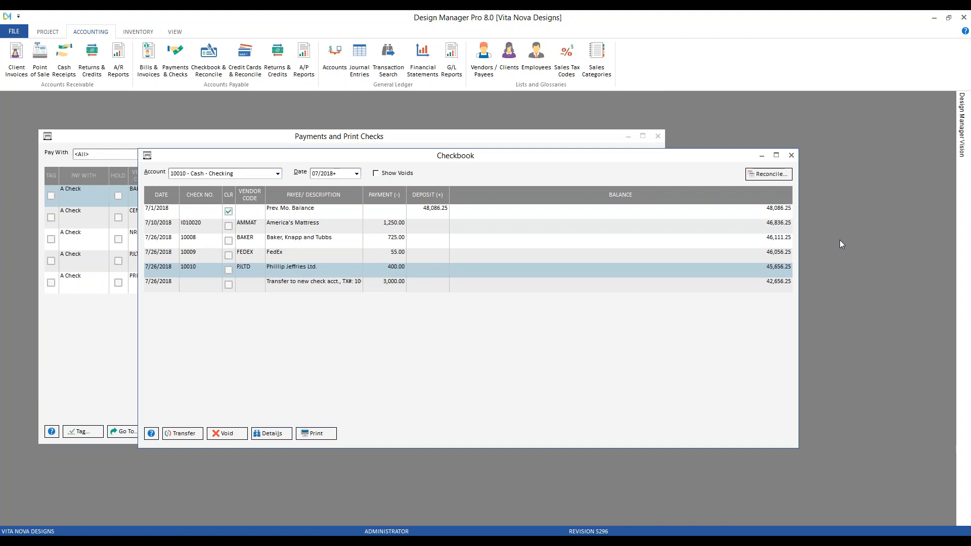
click(791, 156)
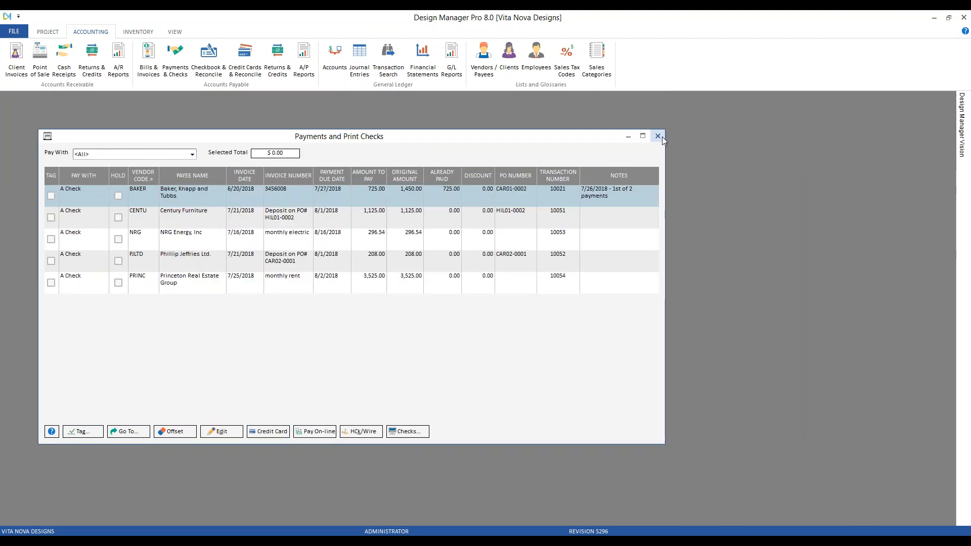
click(658, 136)
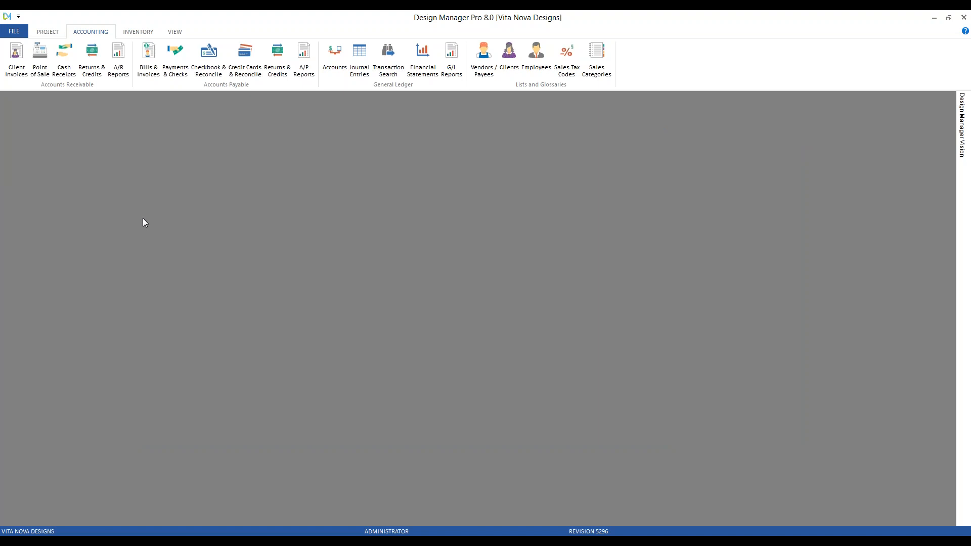
Step: Examine the Check Position and Trim Printer Alignment options in the company's advanced print settings, leaving without changes
click(13, 31)
click(51, 54)
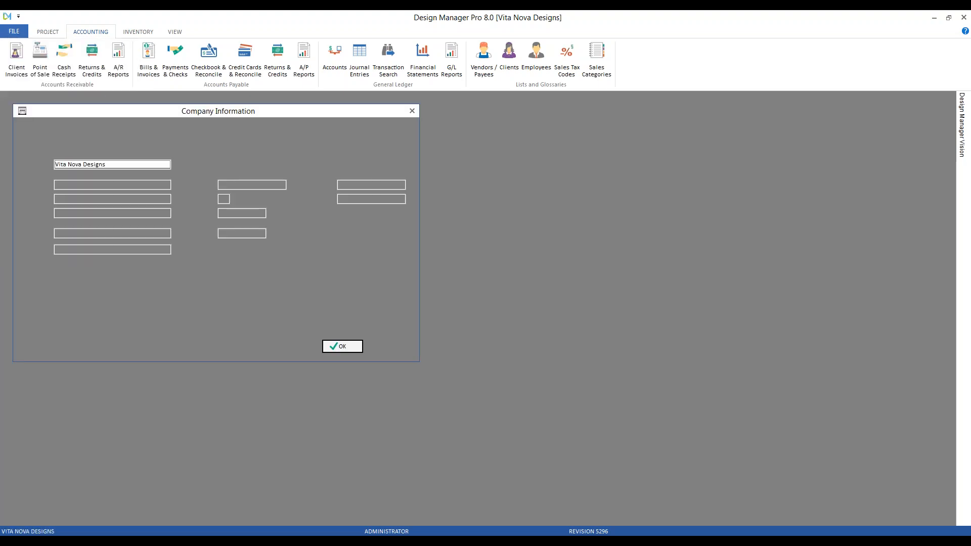
click(360, 250)
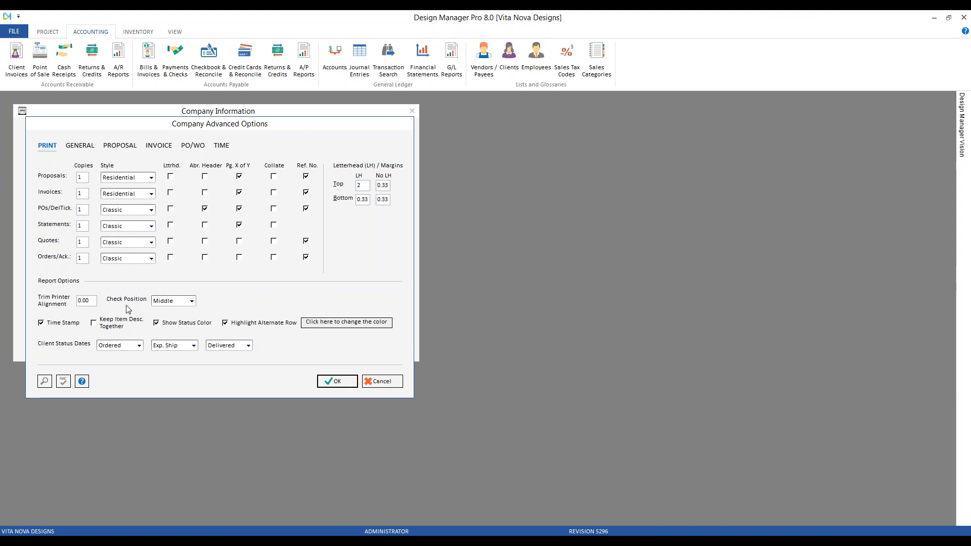
click(167, 304)
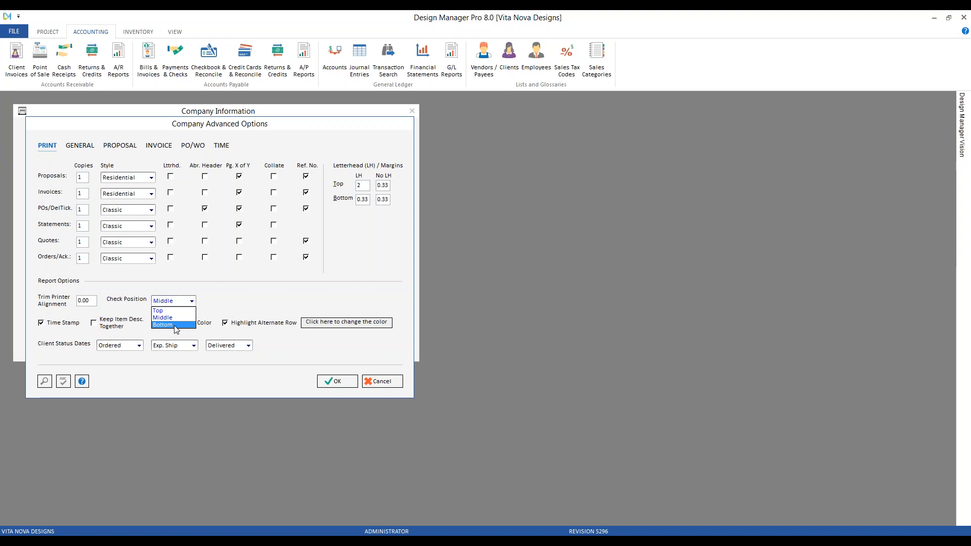
click(225, 302)
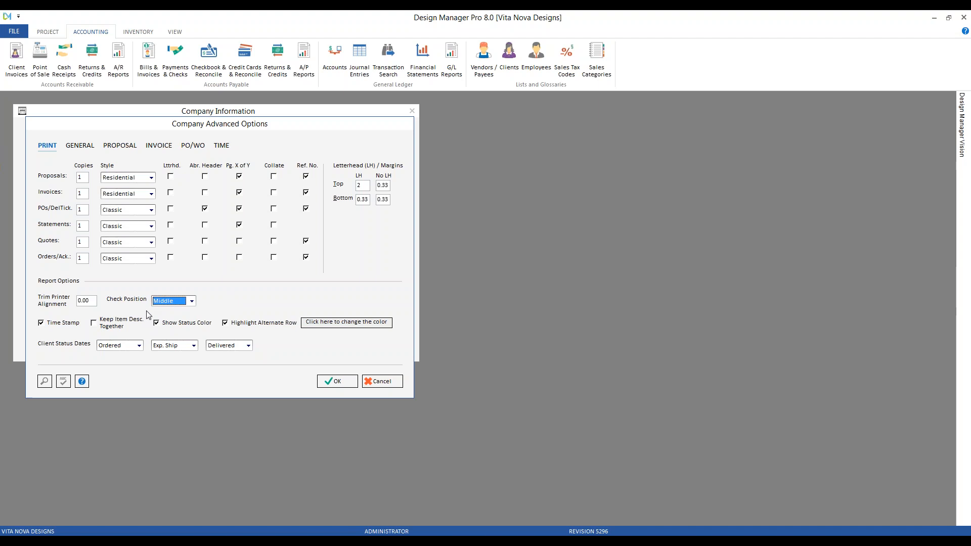
mouse_move(93, 300)
click(386, 382)
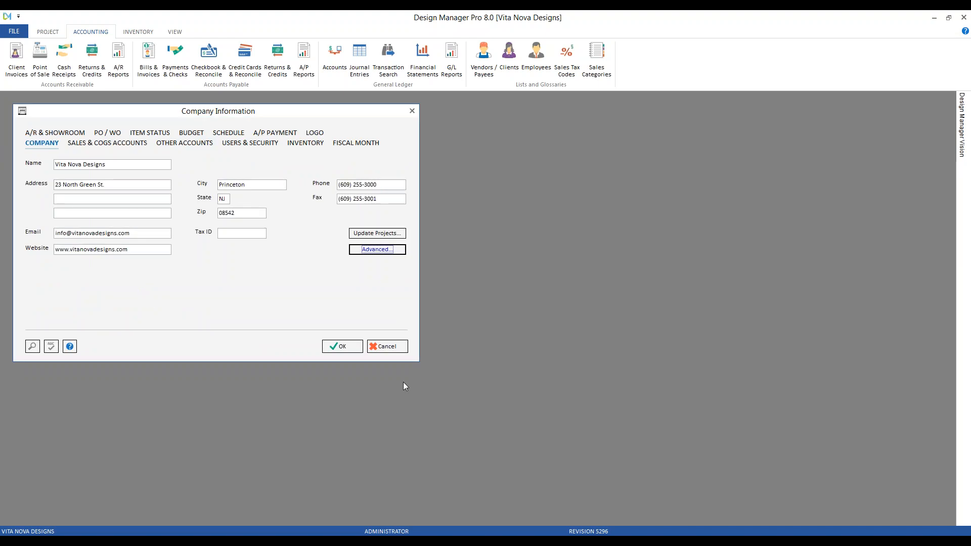
click(398, 347)
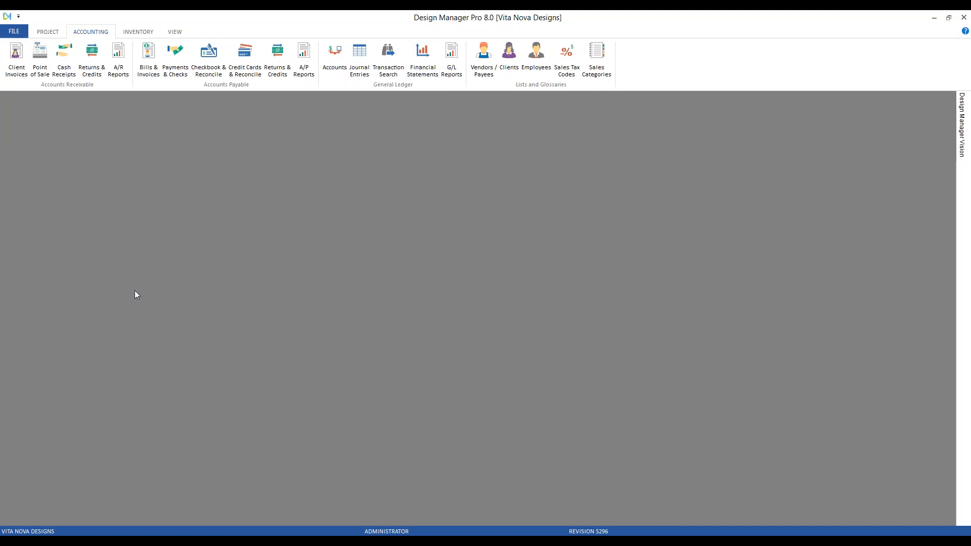
Step: Reopen the payments list and go to the existing transaction for the Century Furniture deposit on PO HIL01-0002
click(175, 58)
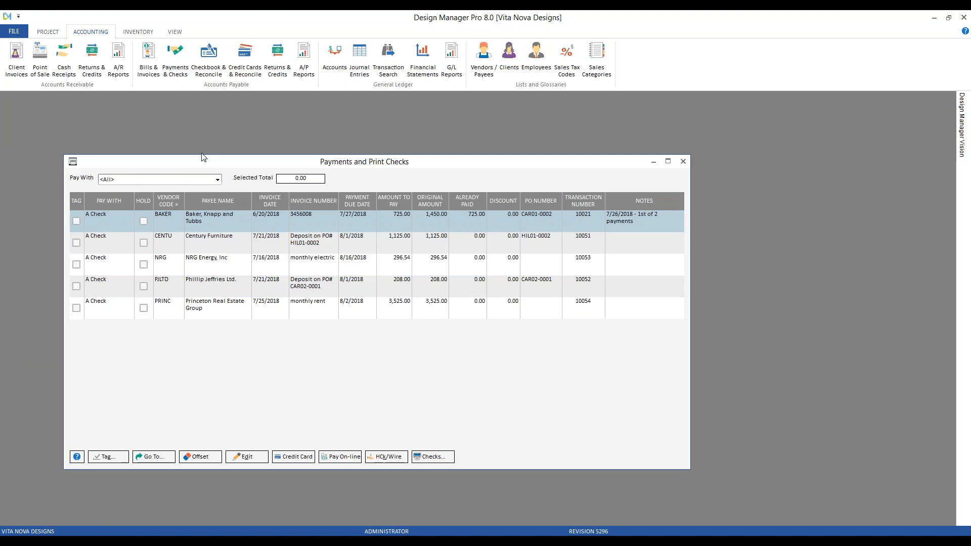
drag(201, 160, 193, 144)
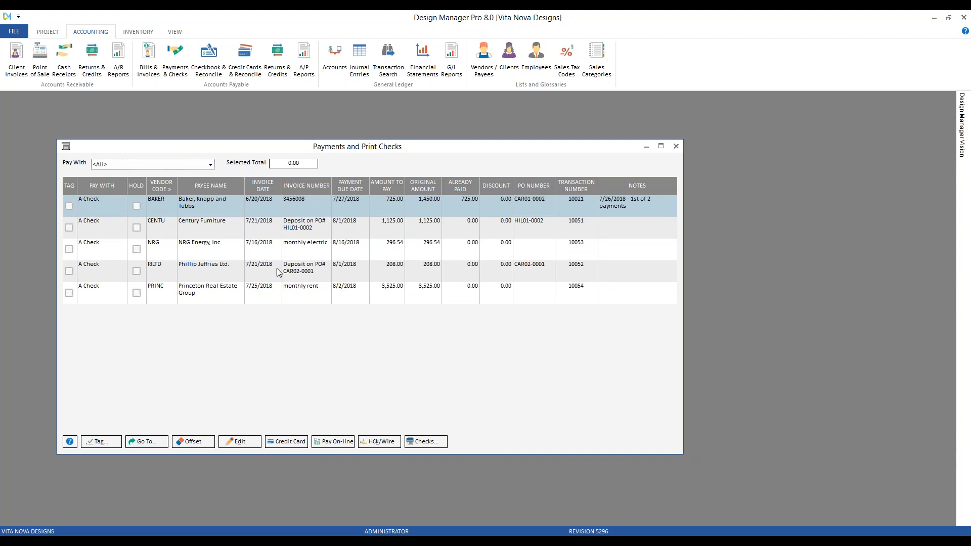
click(211, 230)
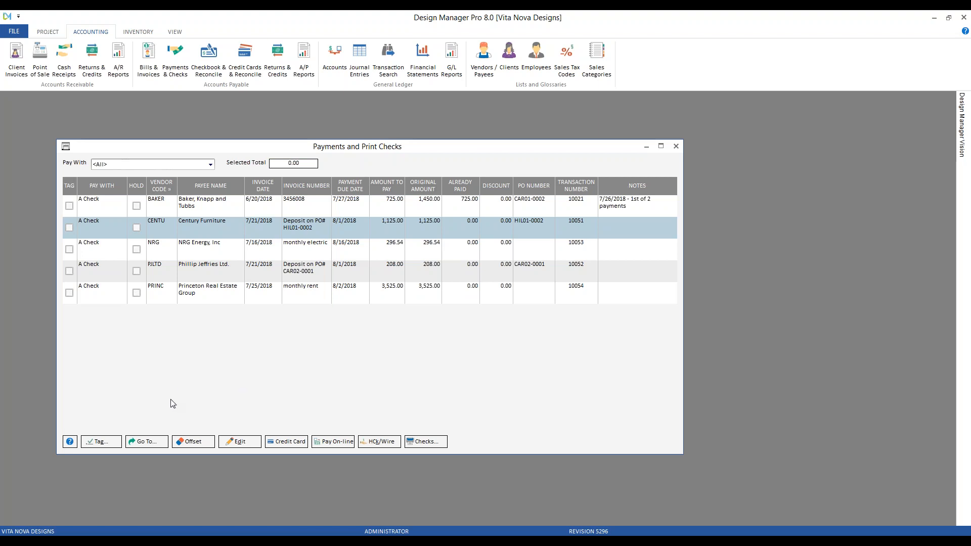
click(147, 443)
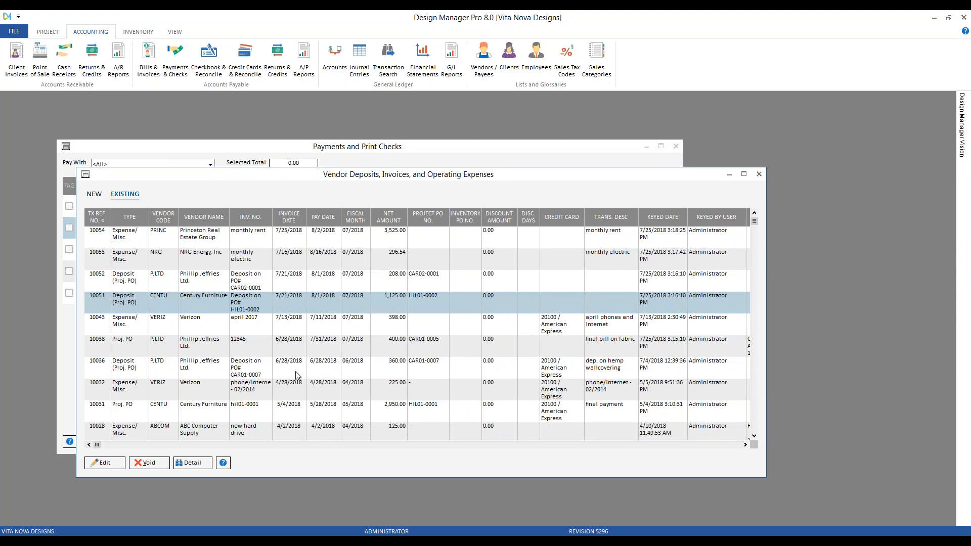
Step: Examine the Pay With choices for the Century Furniture deposit, cancel the edit, and close the payments and vendor invoices windows
click(103, 462)
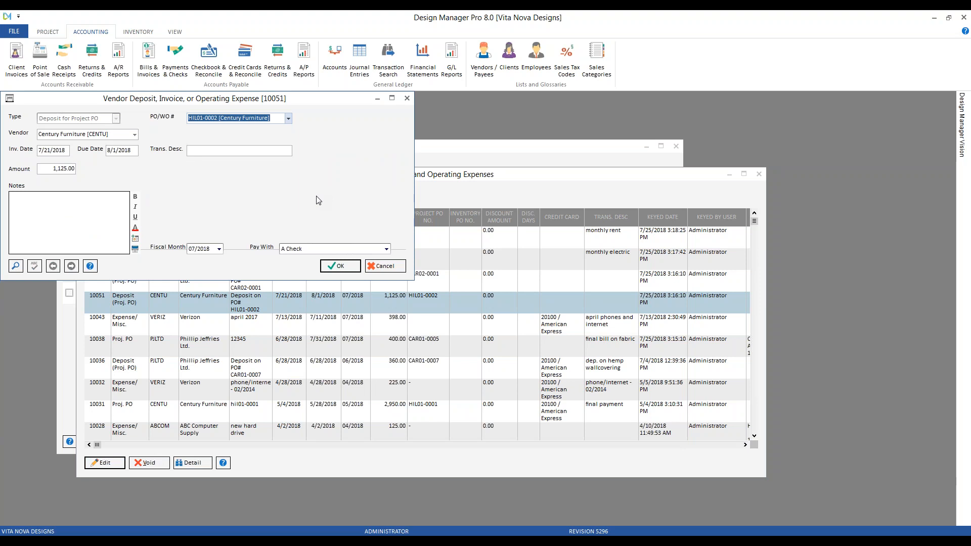
click(301, 251)
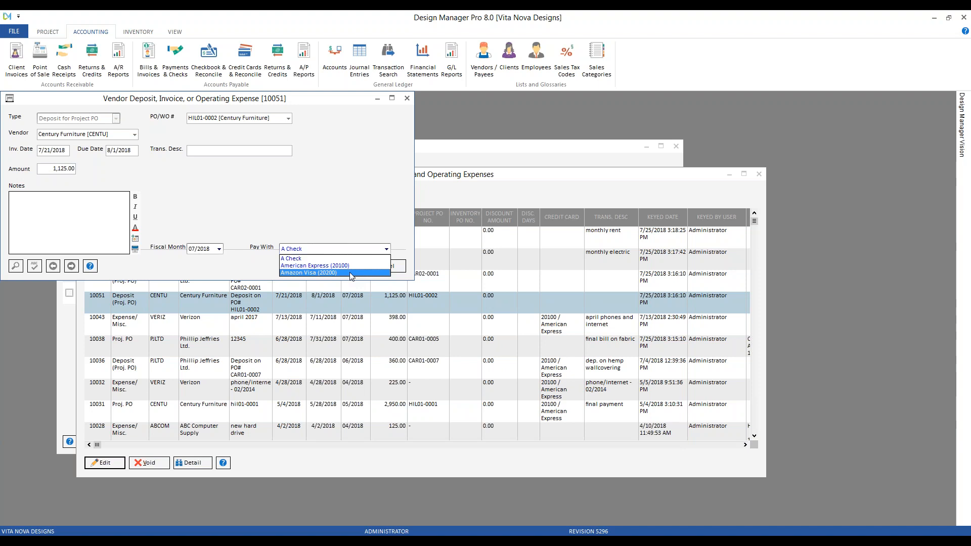
click(351, 274)
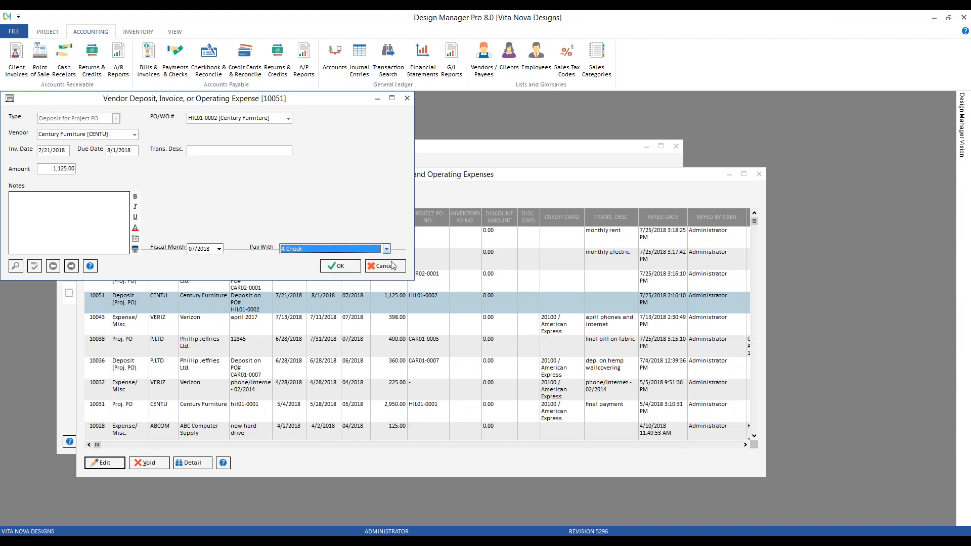
click(394, 267)
click(681, 158)
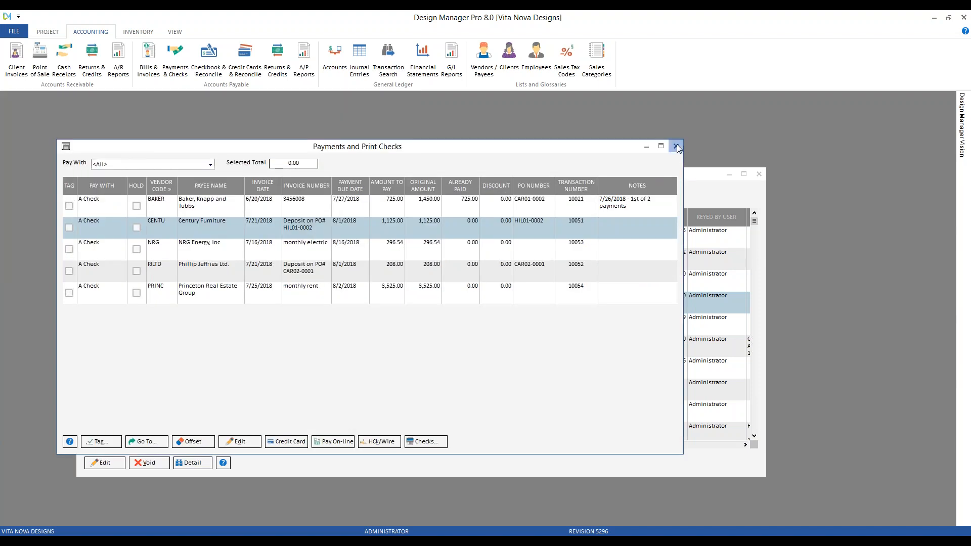
click(677, 146)
click(758, 173)
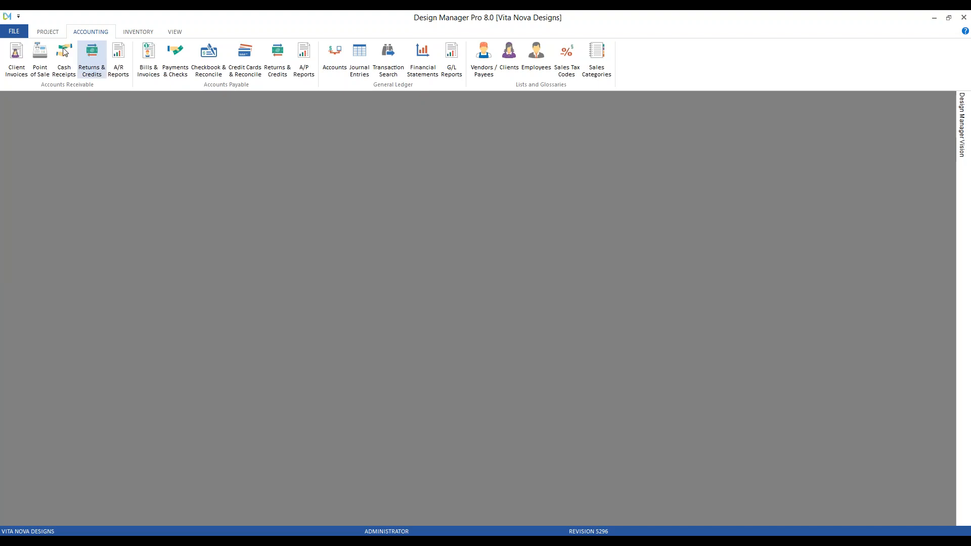
Step: Open the A/P payment types in the company information
click(14, 31)
click(95, 60)
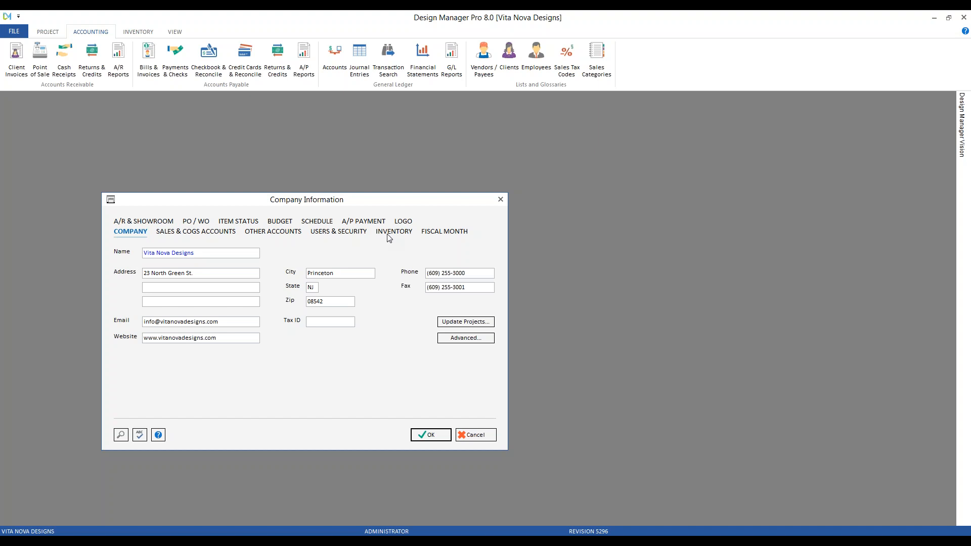
click(361, 222)
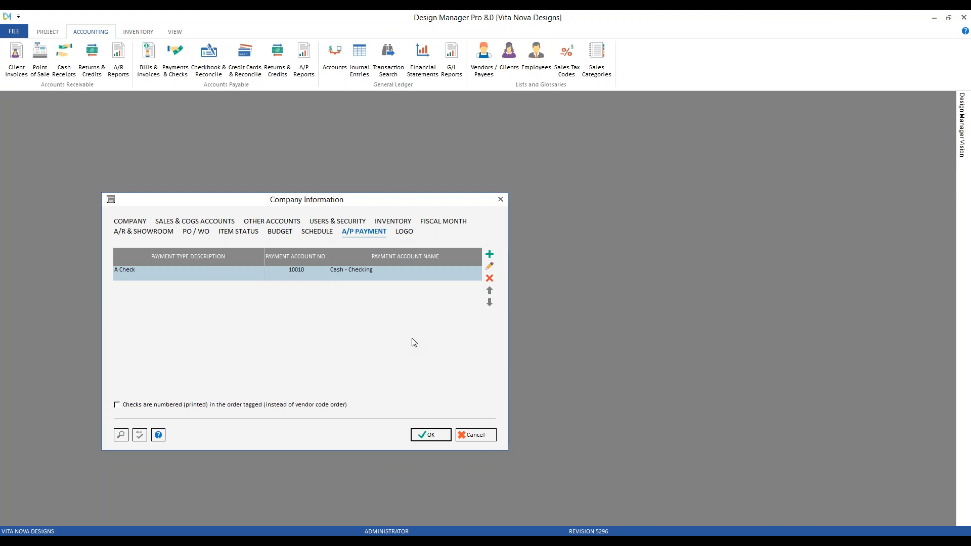
Step: Add an A/P payment type described as "Later with Amazon Visa" with 20200 - Amazon Visa as its default payment account
click(490, 254)
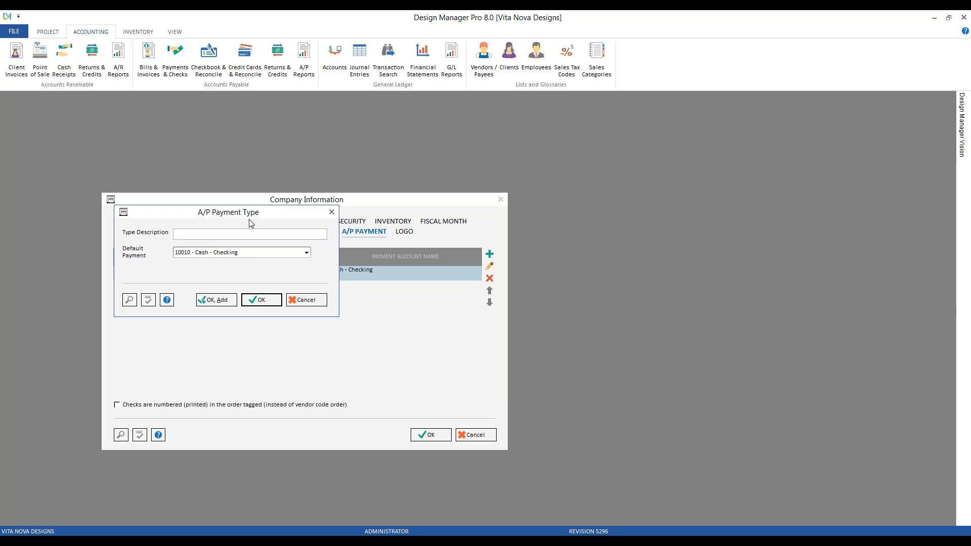
text(Lat)
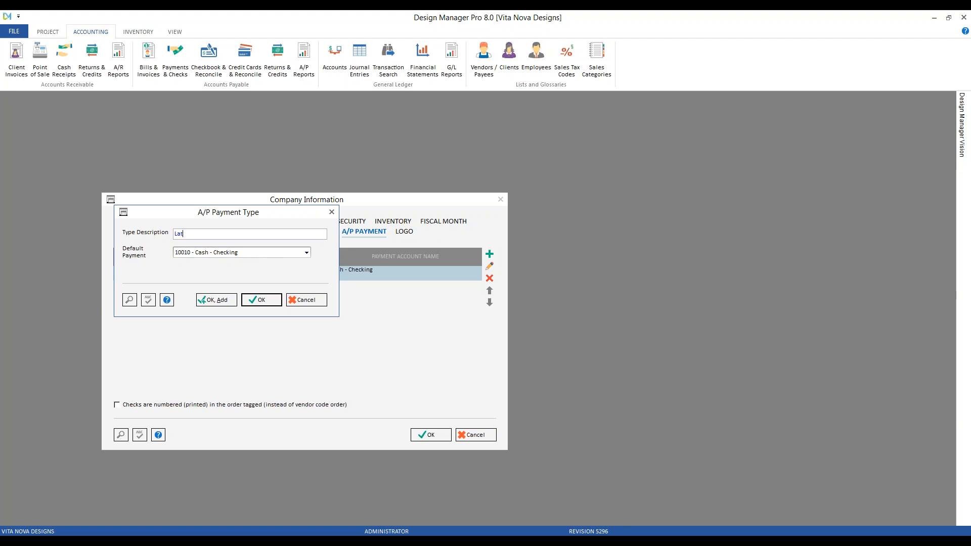
text(er with Amazon Vs)
text(sa)
click(267, 252)
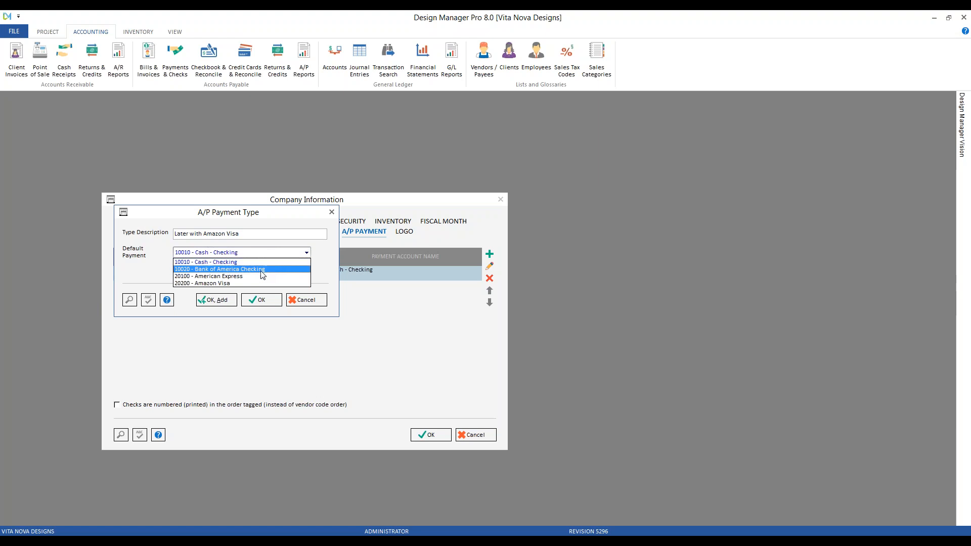
click(234, 284)
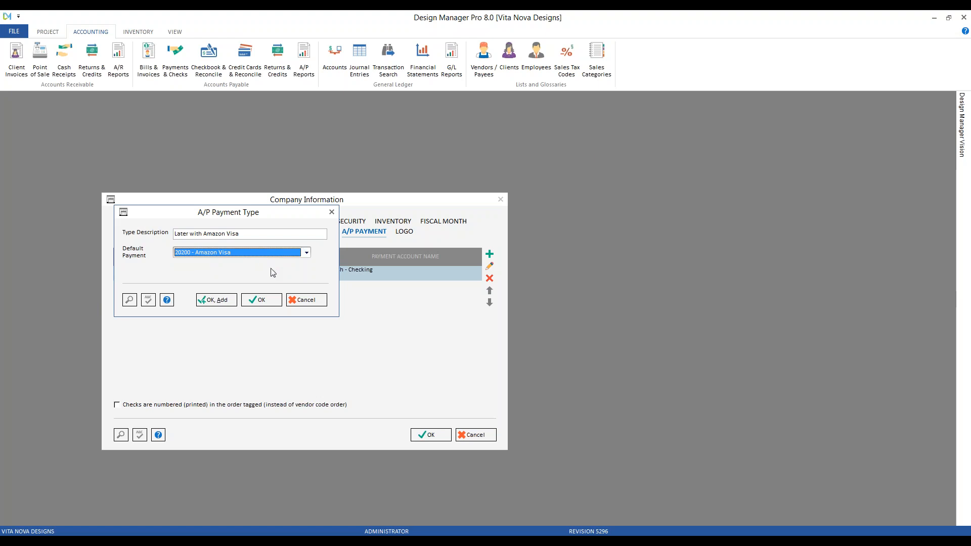
click(270, 300)
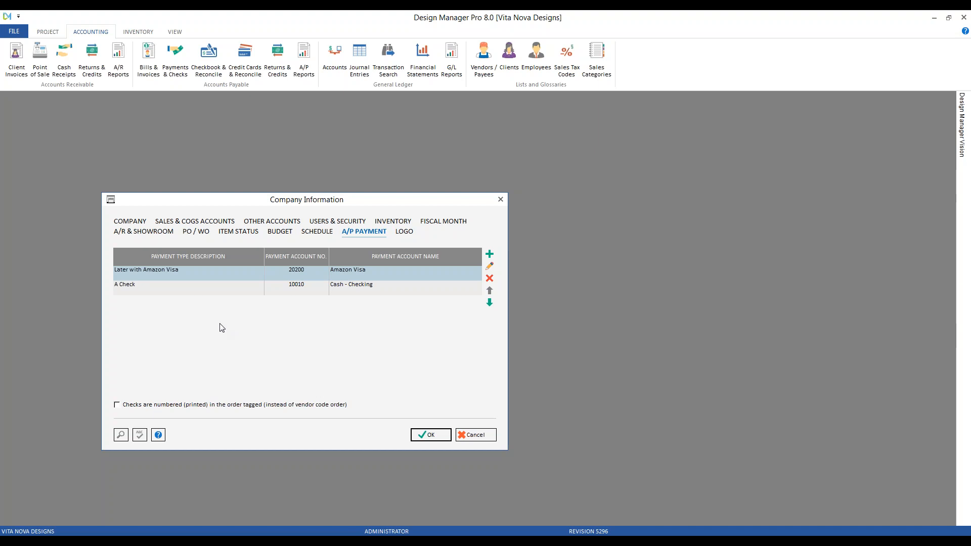
Step: Move the A Check payment type above Later with Amazon Visa and save the company information
click(216, 292)
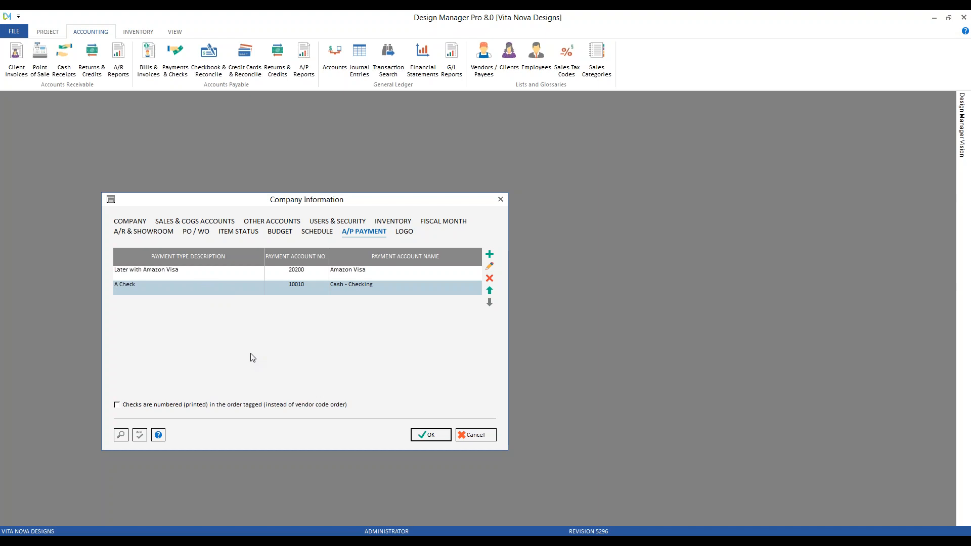
click(490, 291)
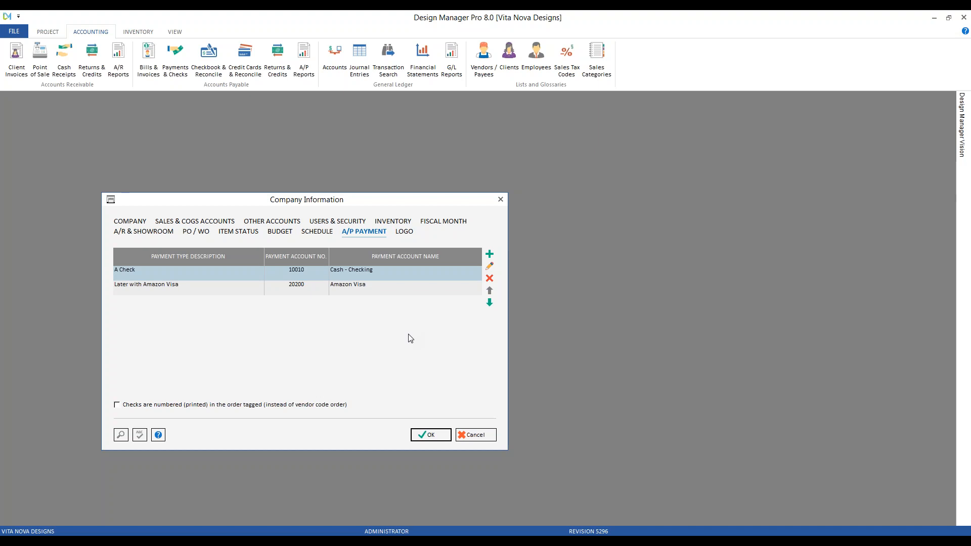
click(439, 436)
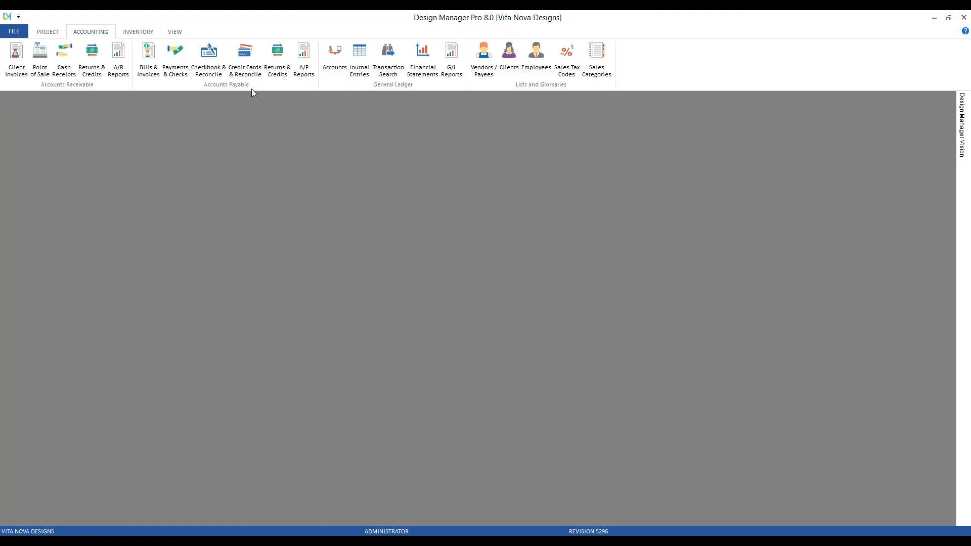
Step: Open the new vendor invoices and set the Verizon phone and internet expense to be paid with Later with Amazon Visa
click(154, 67)
drag(154, 103, 235, 155)
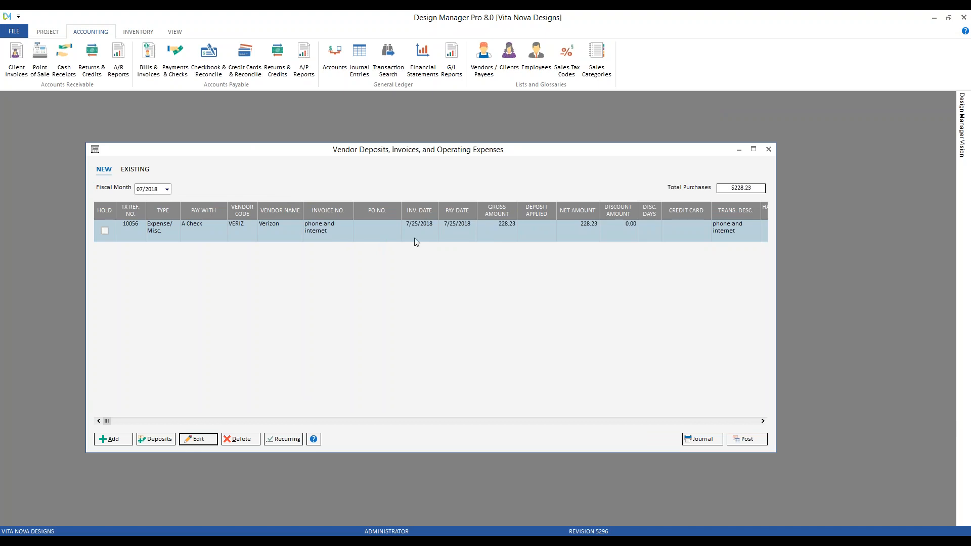
click(199, 440)
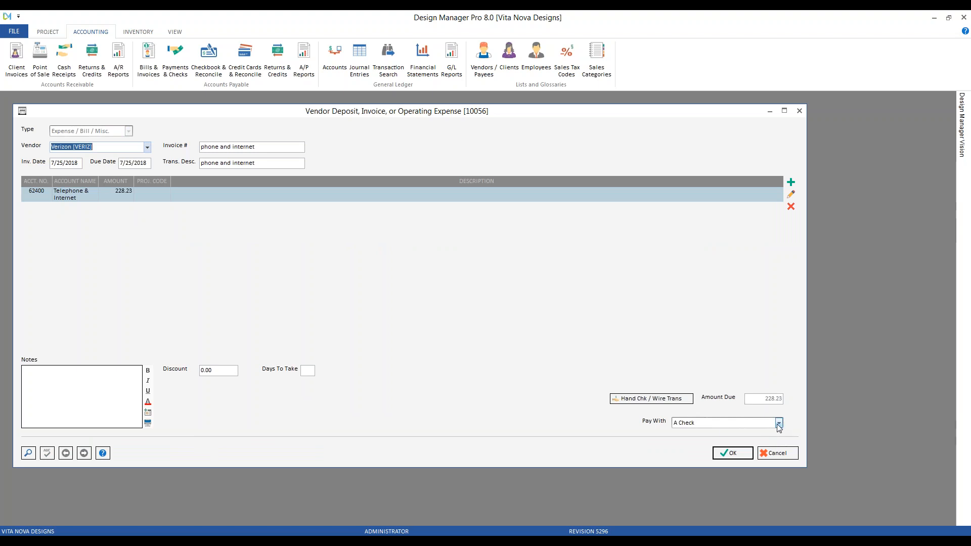
click(708, 427)
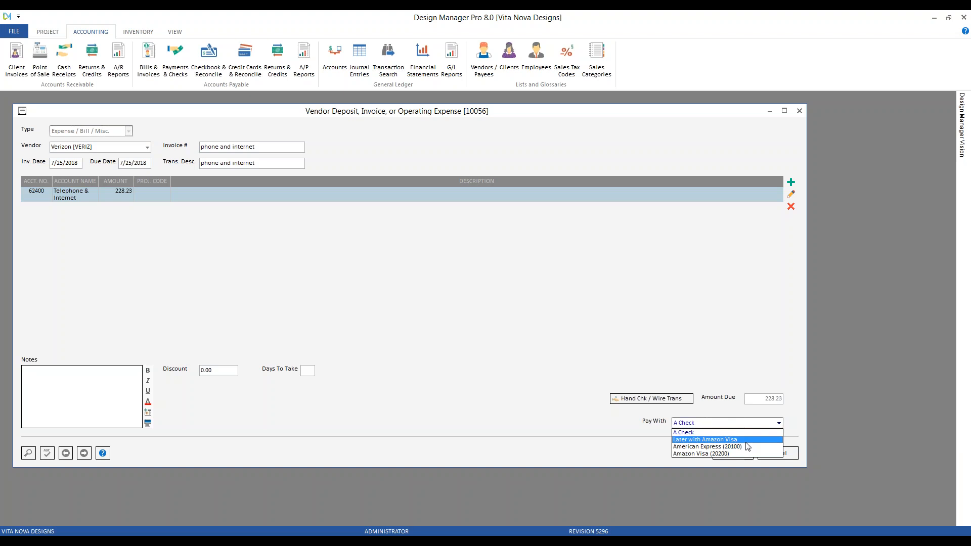
click(705, 440)
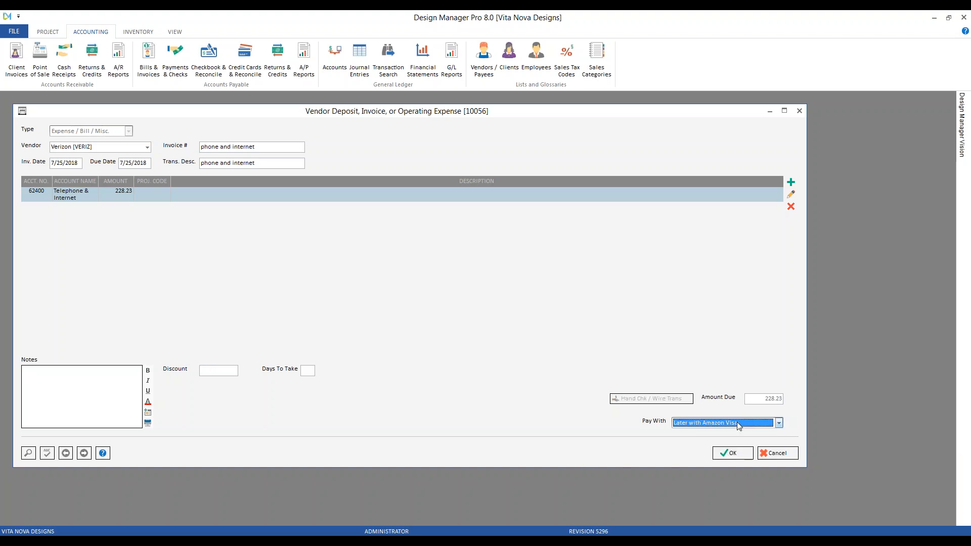
click(732, 453)
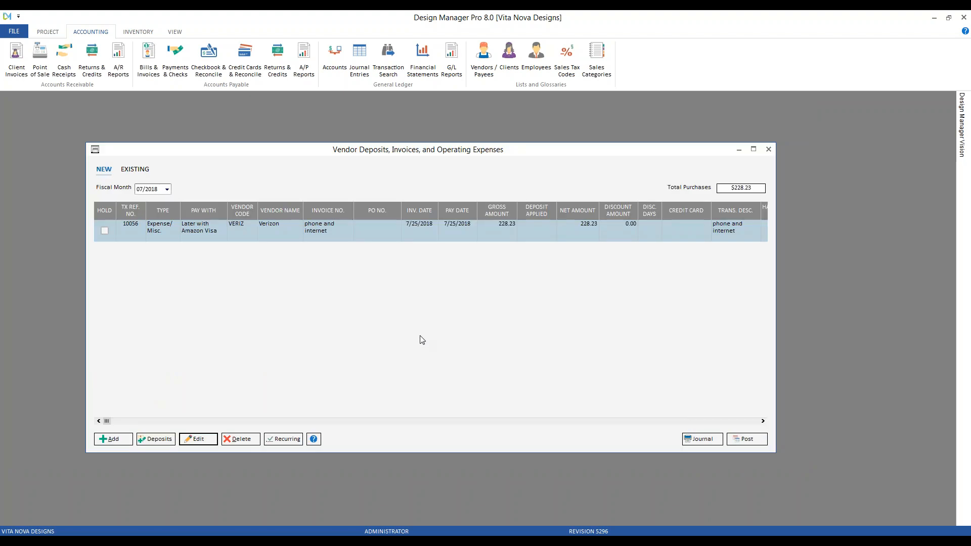
Step: Post the list of purchases into fiscal month 07/2018 and close the vendor invoices window
click(749, 443)
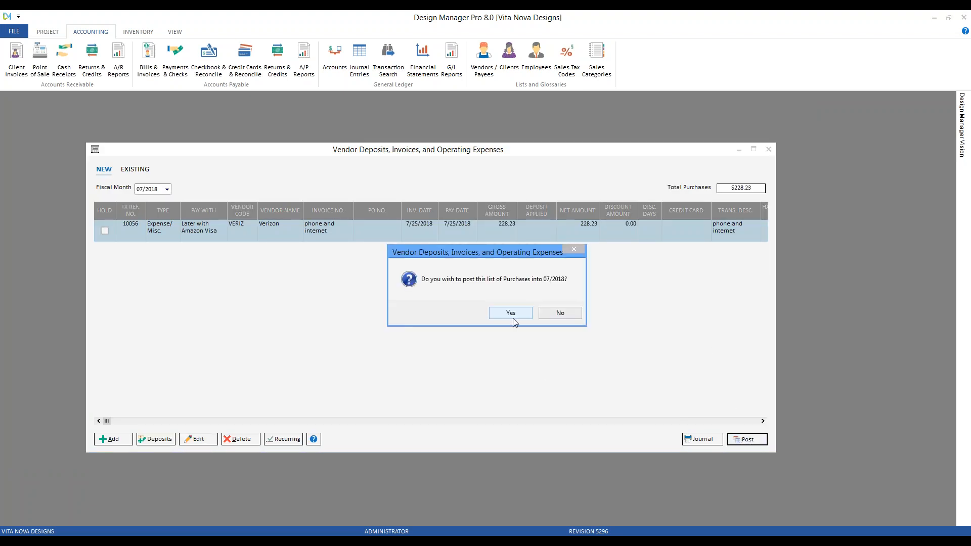
click(508, 313)
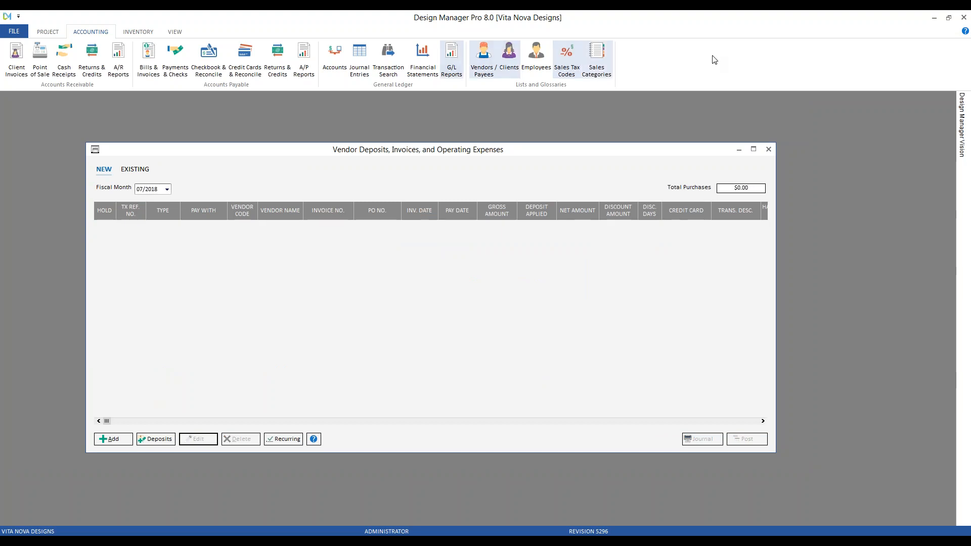
click(768, 150)
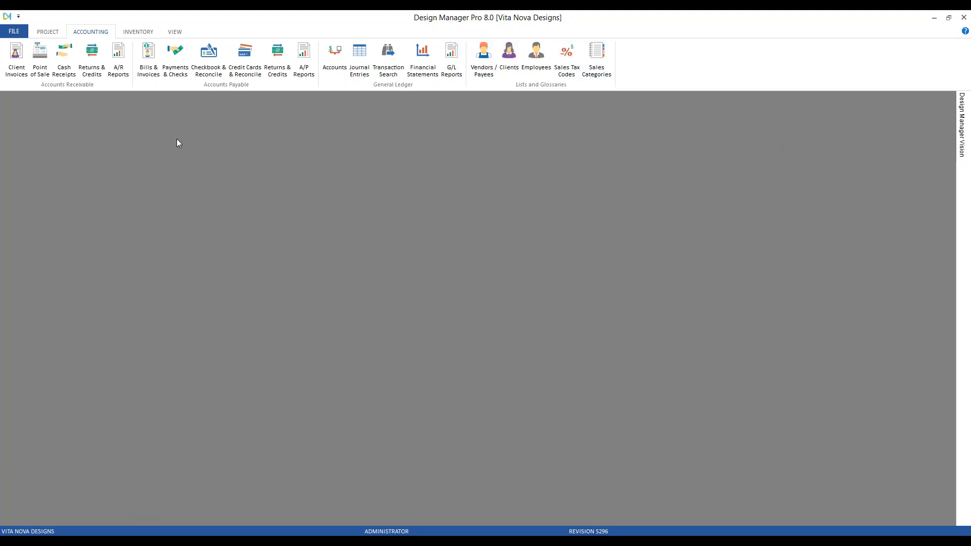
Step: Open the payments list, filter it to Later with Amazon Visa, and tag the Verizon phone and internet invoice
click(175, 65)
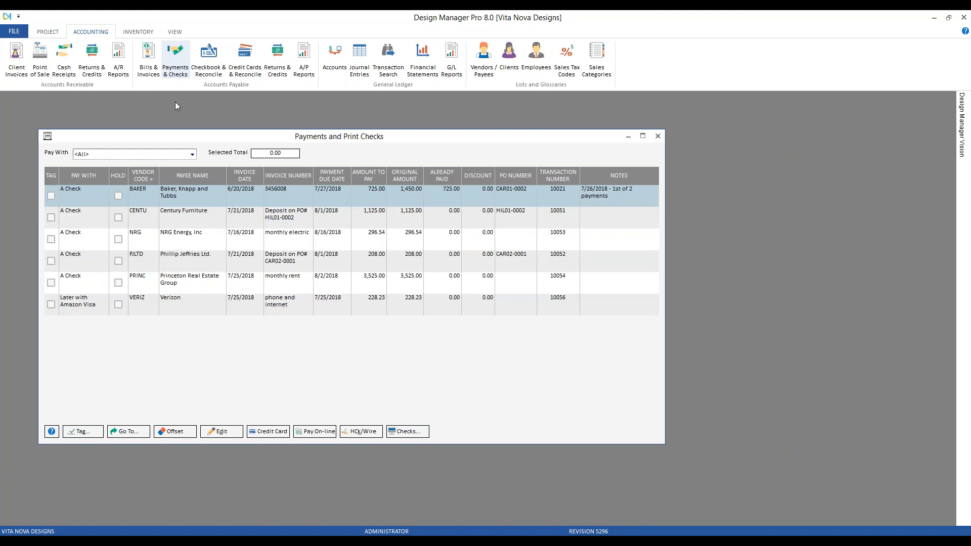
click(179, 304)
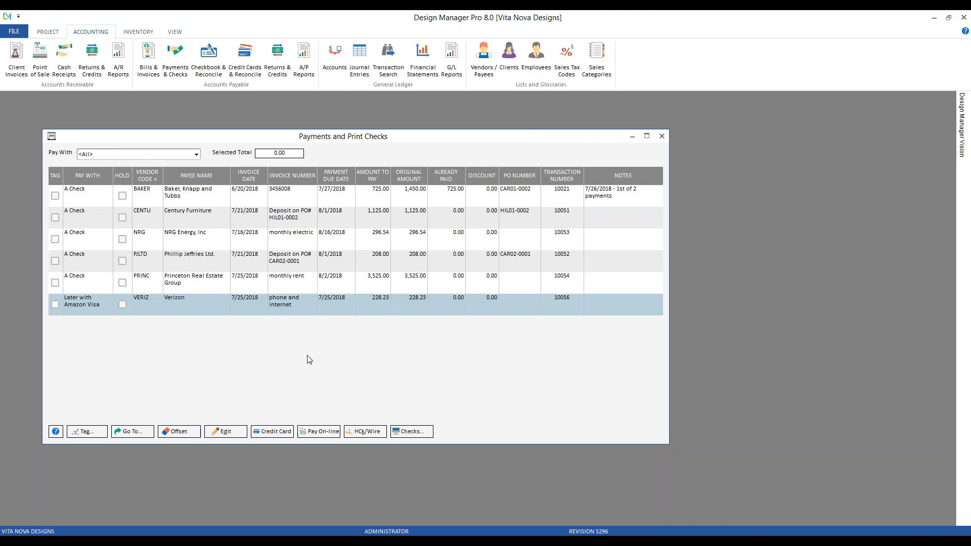
click(197, 157)
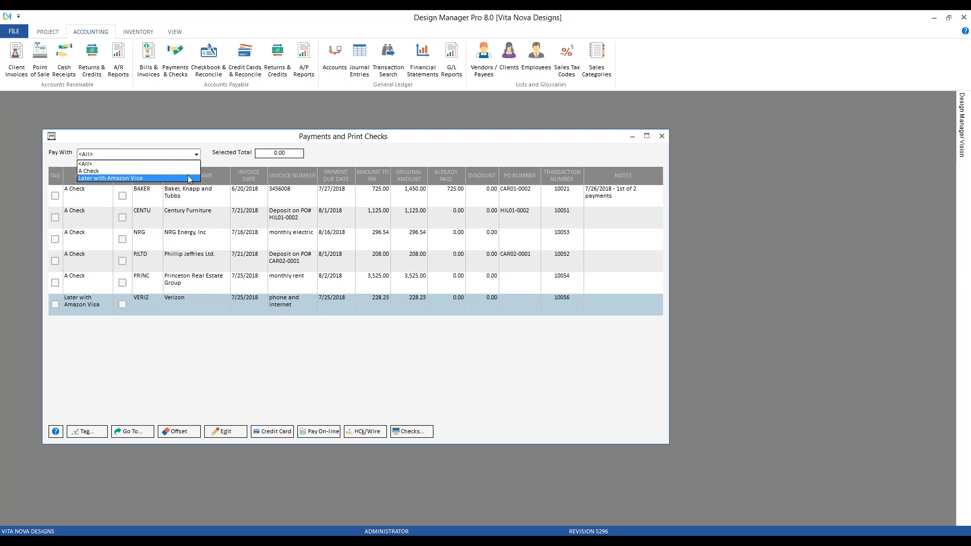
click(189, 178)
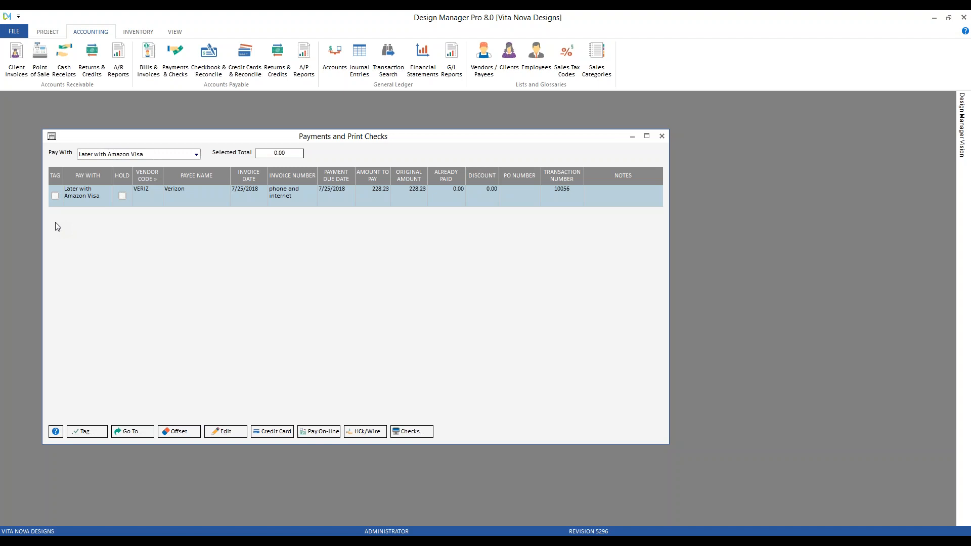
click(55, 196)
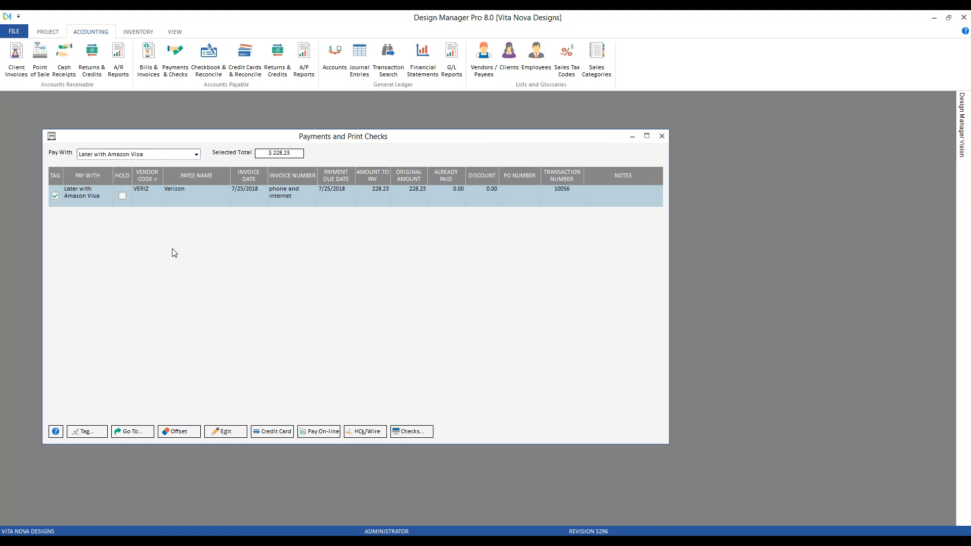
Step: Pay the tagged Verizon invoice by credit card with Amazon Visa (20200), using payment date 7/26/2018, and accept the payment list
click(276, 432)
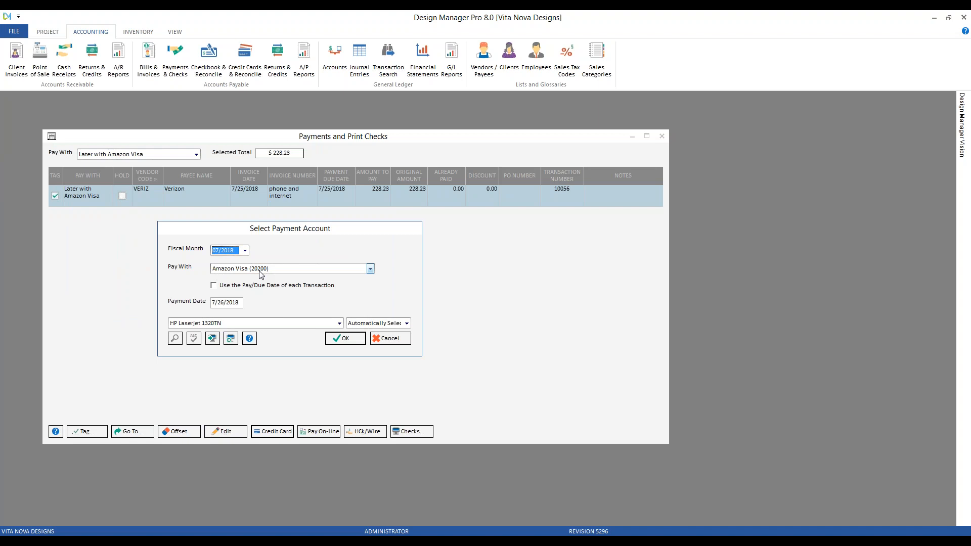
click(228, 302)
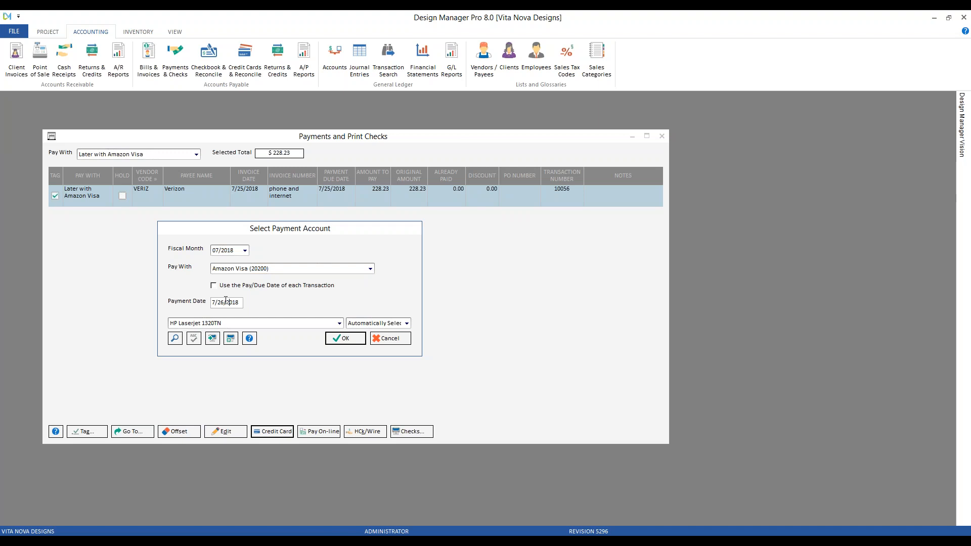
click(273, 286)
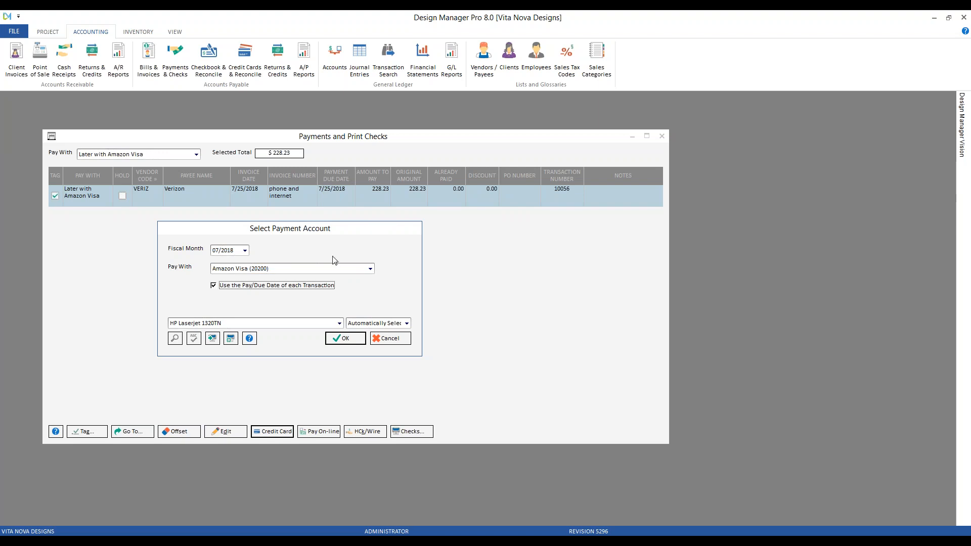
click(268, 286)
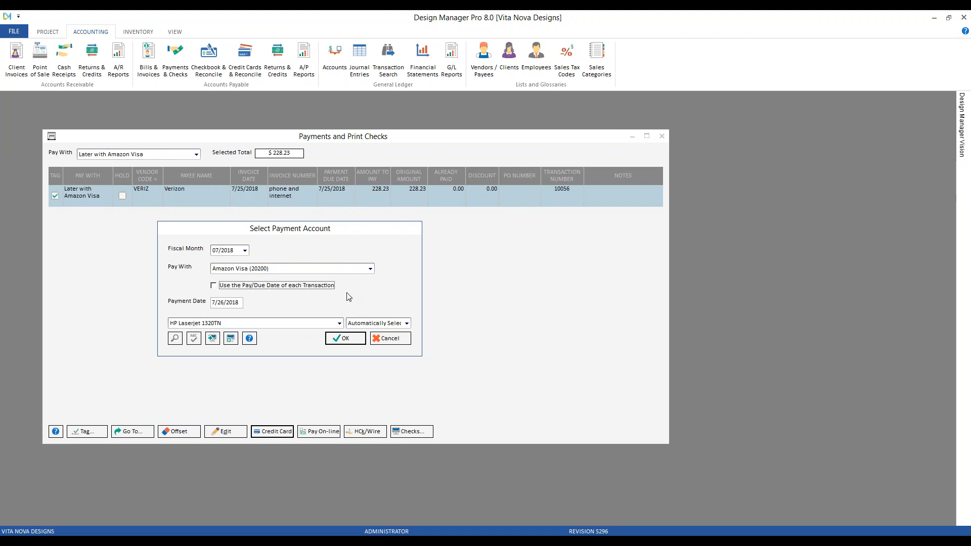
click(346, 340)
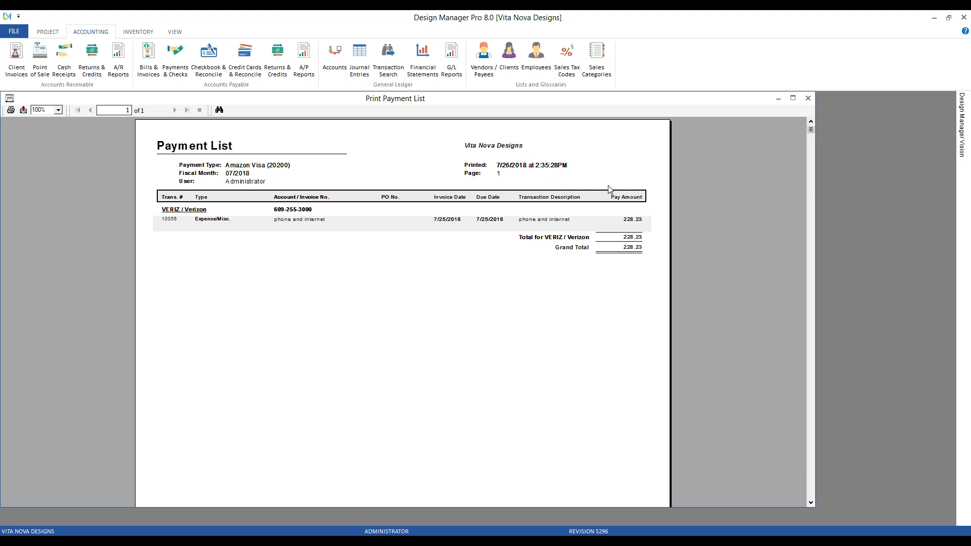
click(807, 98)
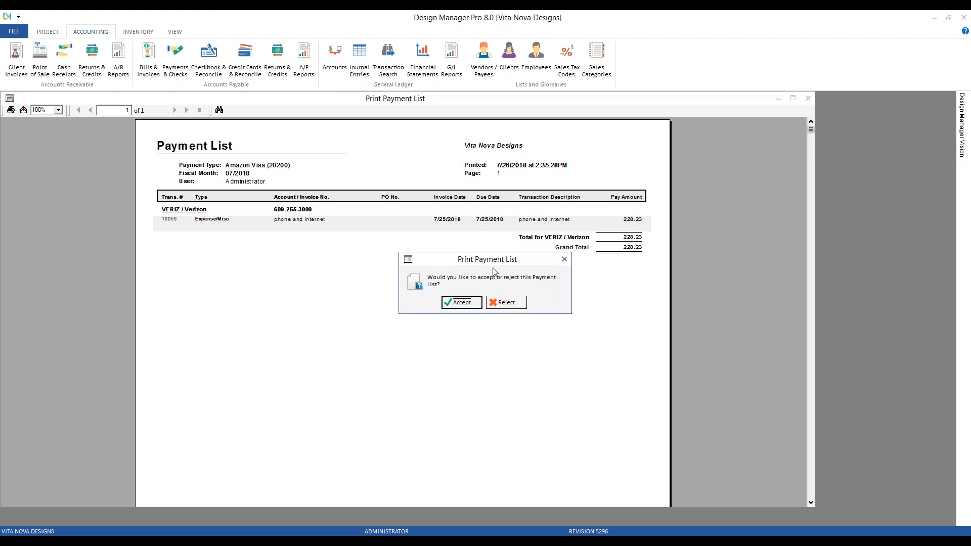
click(461, 302)
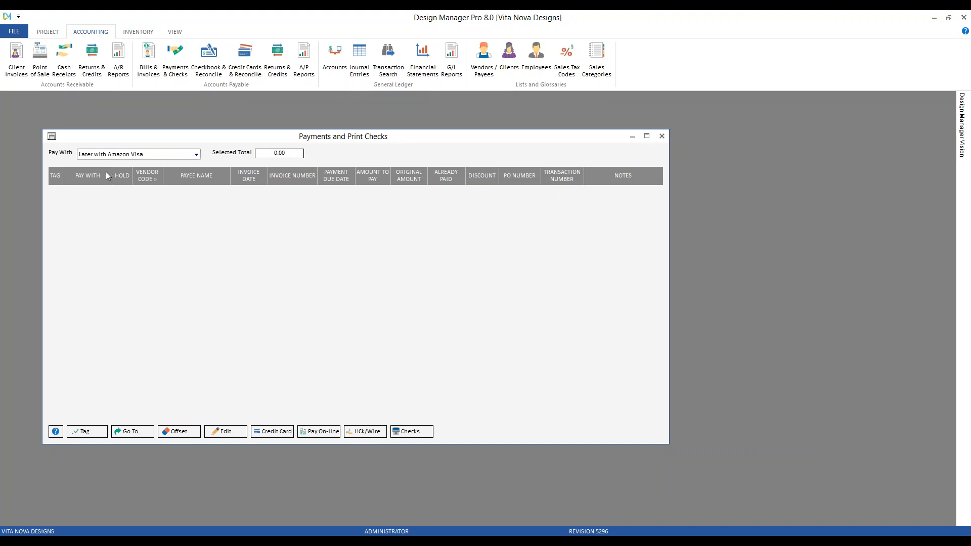
Step: Filter the payments list to A Check, examine the Amazon Visa (20200) credit card register, and close both windows
click(129, 156)
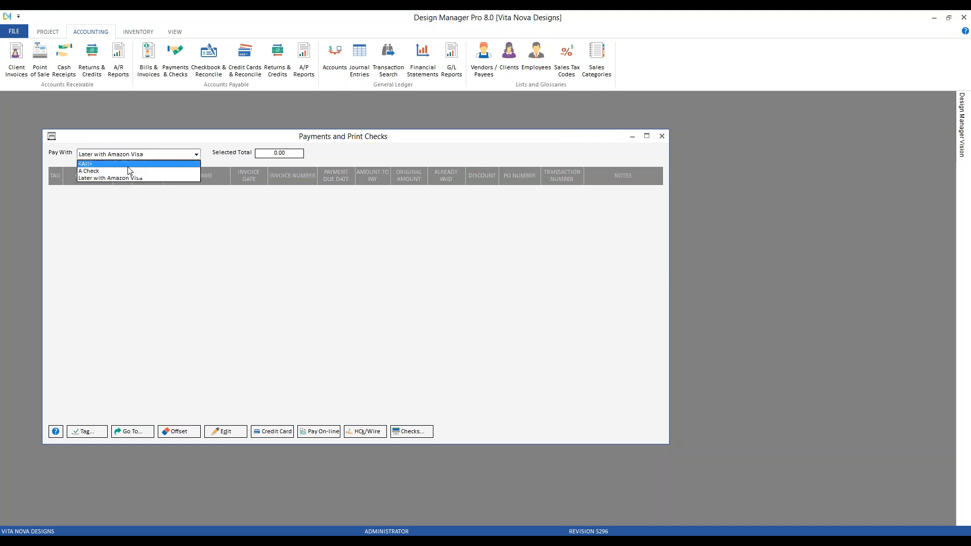
click(127, 169)
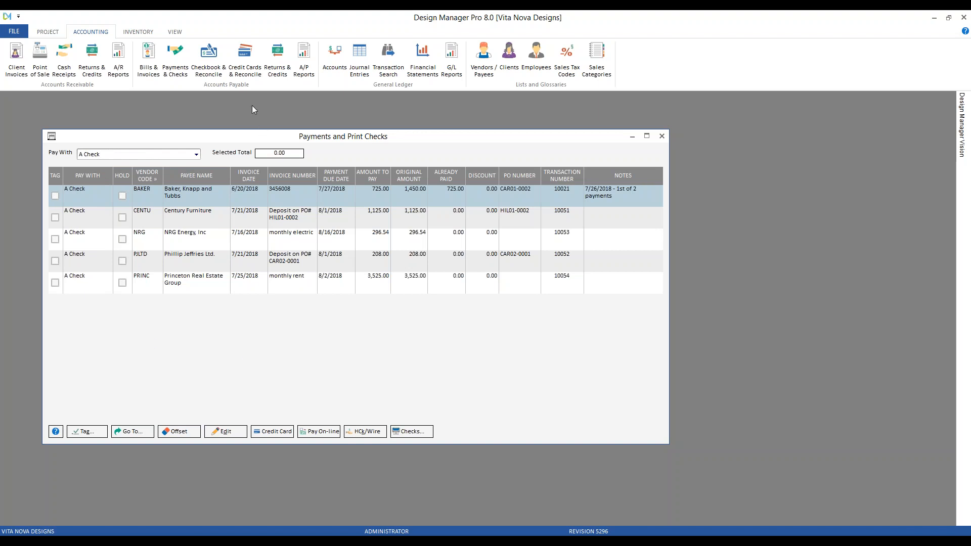
click(245, 59)
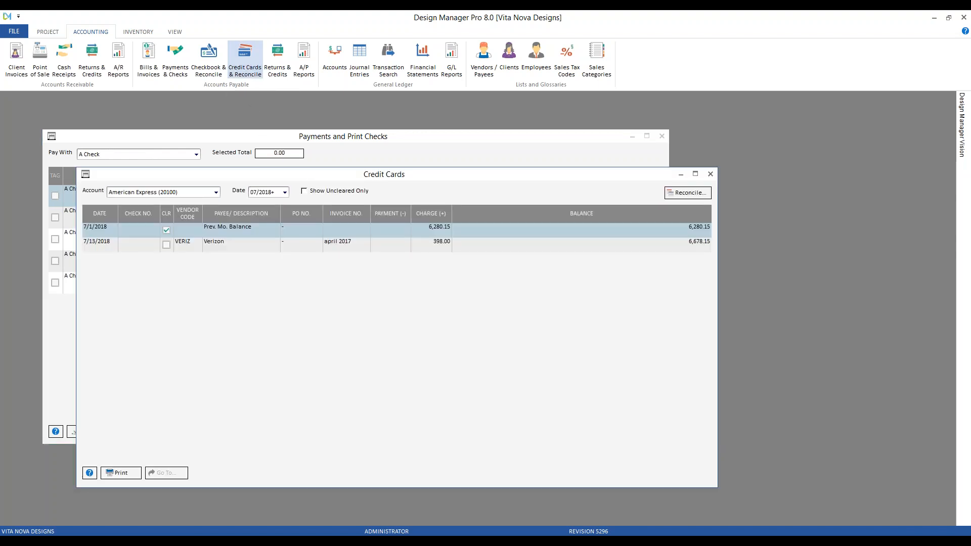
click(216, 192)
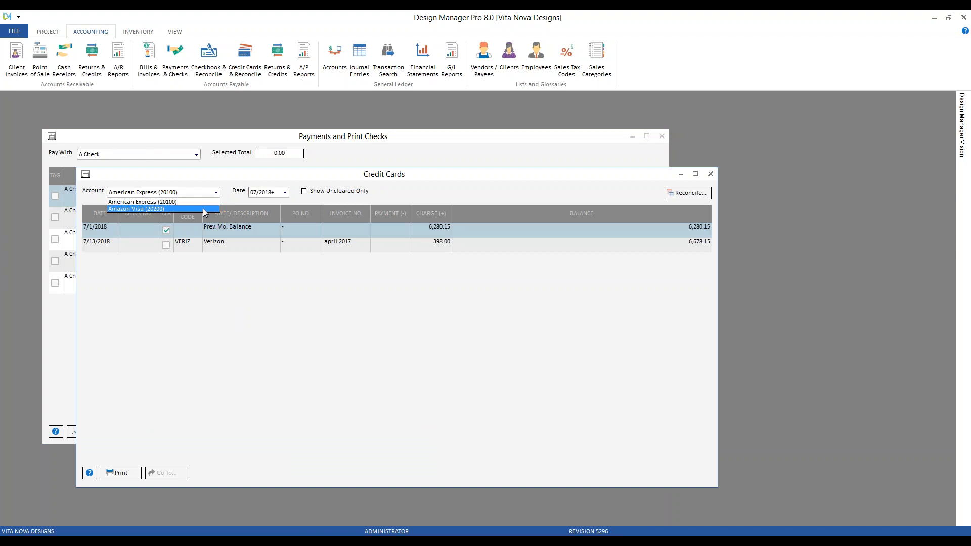
click(202, 208)
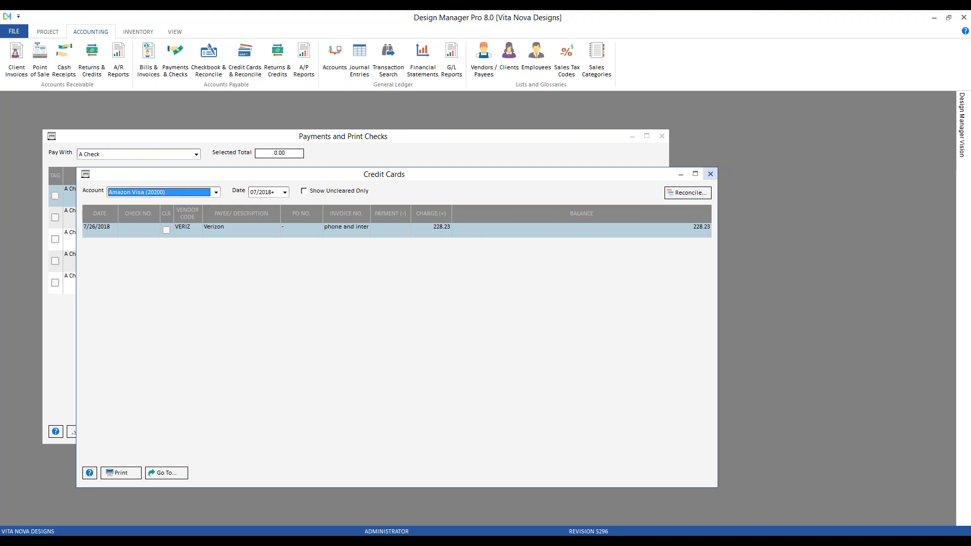
click(710, 174)
click(581, 217)
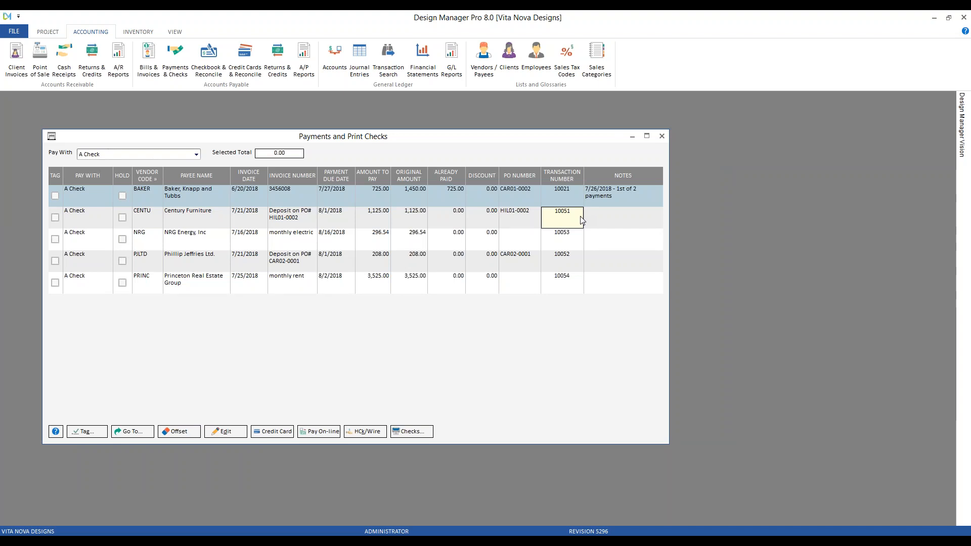
click(662, 136)
Step: Add an A/P payment type named Online Bill Pay with default payment 10010 - Cash - Checking, and move A Check above it
click(22, 29)
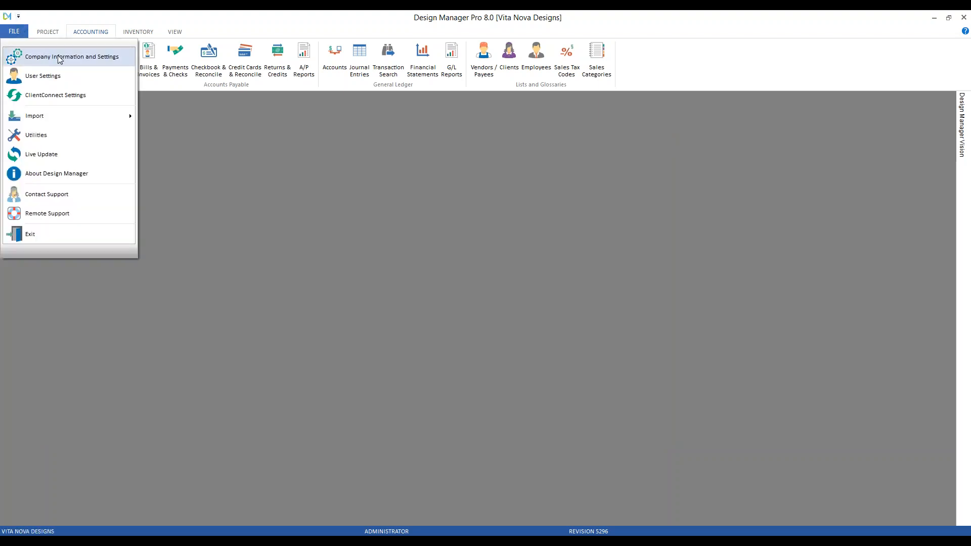
click(60, 59)
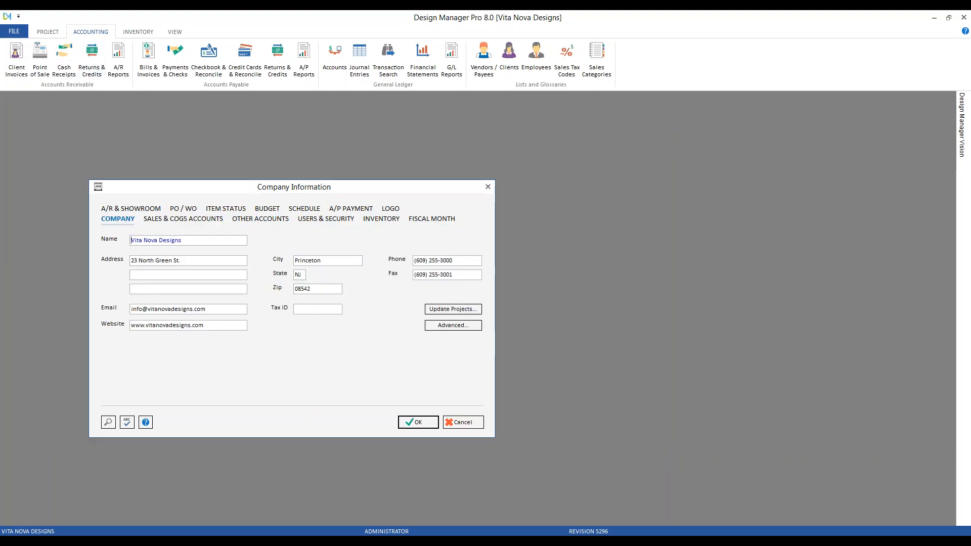
click(346, 209)
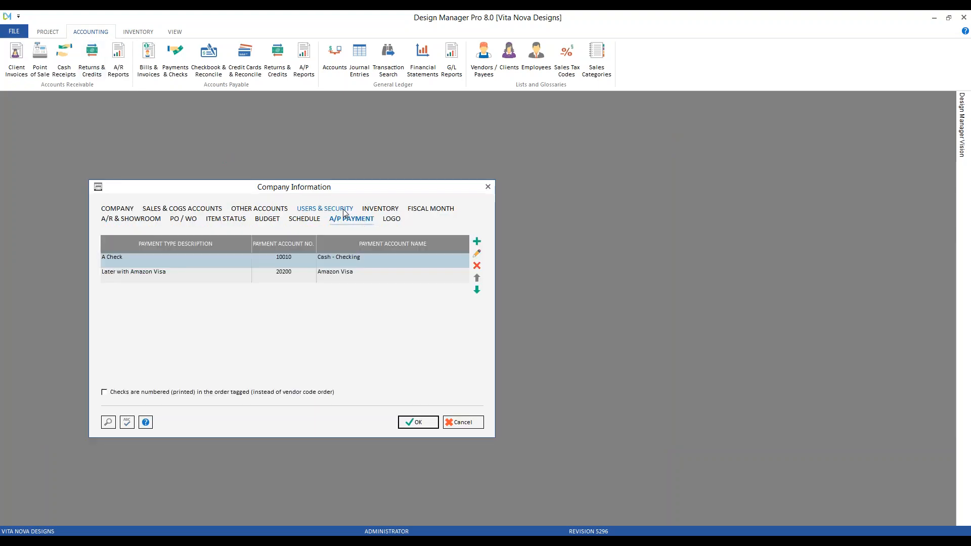
click(478, 241)
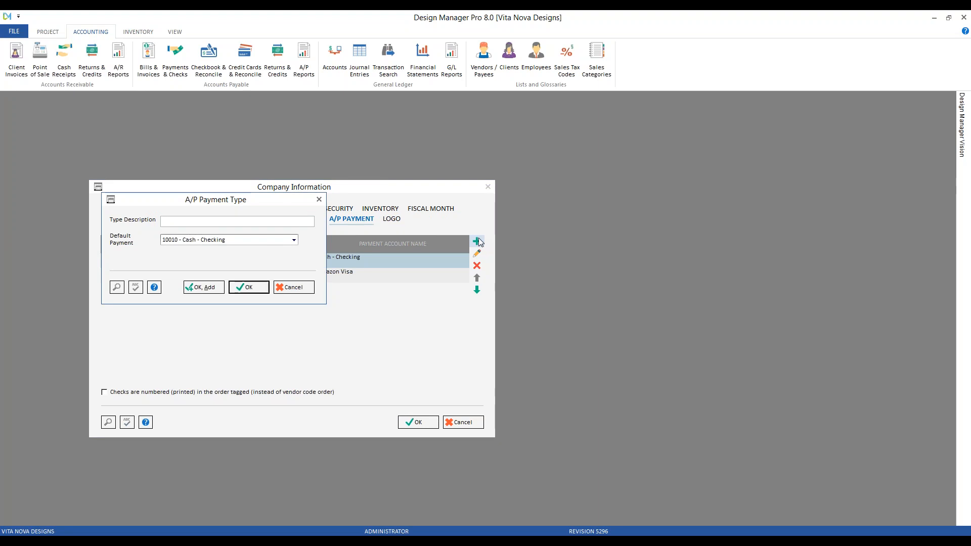
text(online Bill Pay)
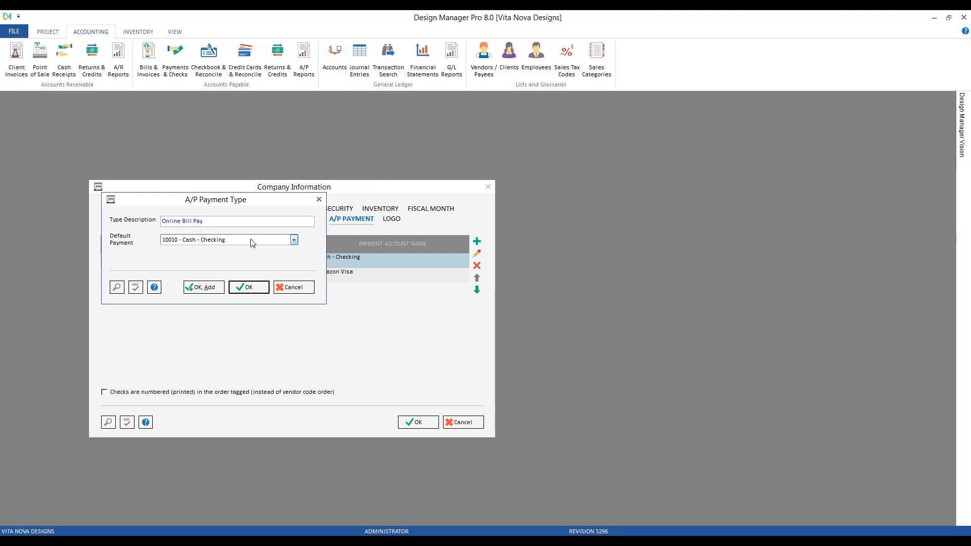
click(246, 287)
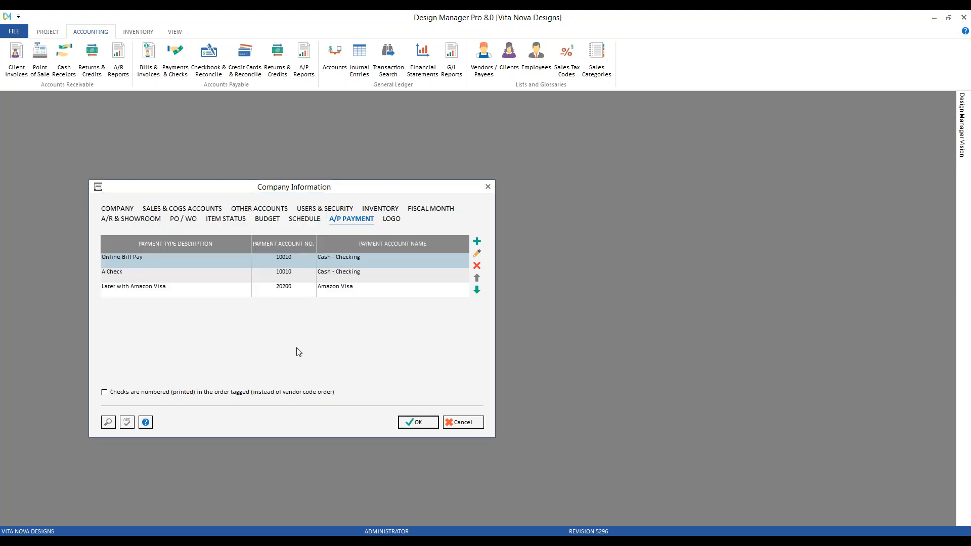
click(147, 278)
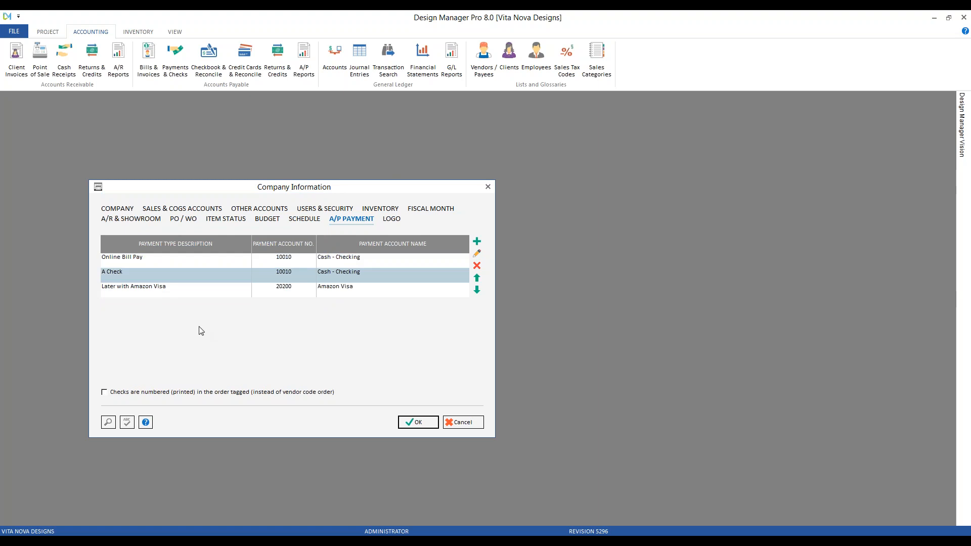
click(479, 278)
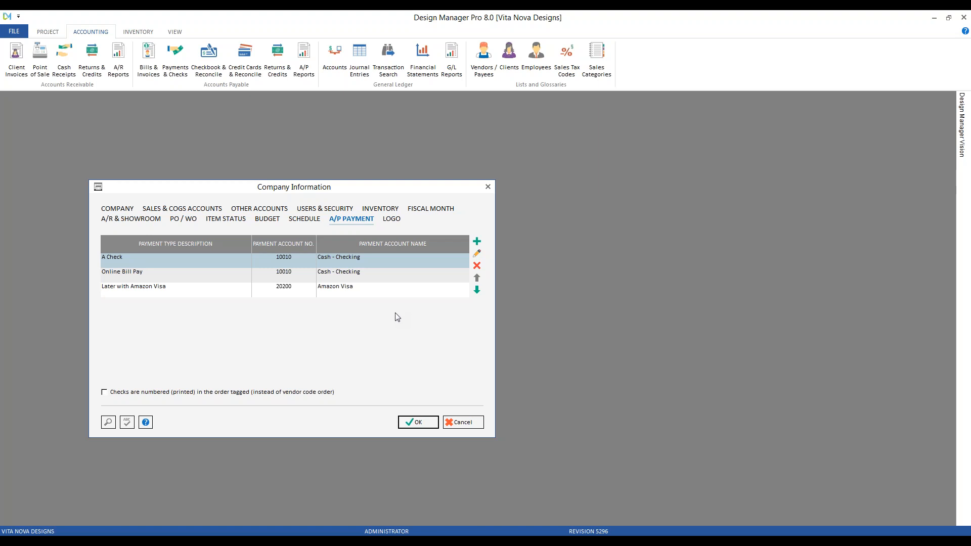
Step: Examine the settings of the A Check and Online Bill Pay payment types, cancelling each without changes
click(477, 253)
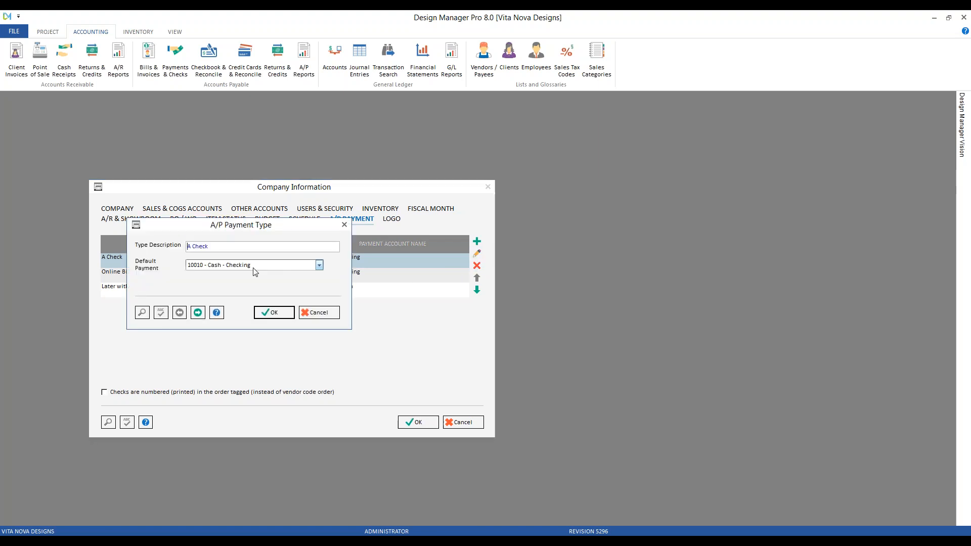
click(320, 312)
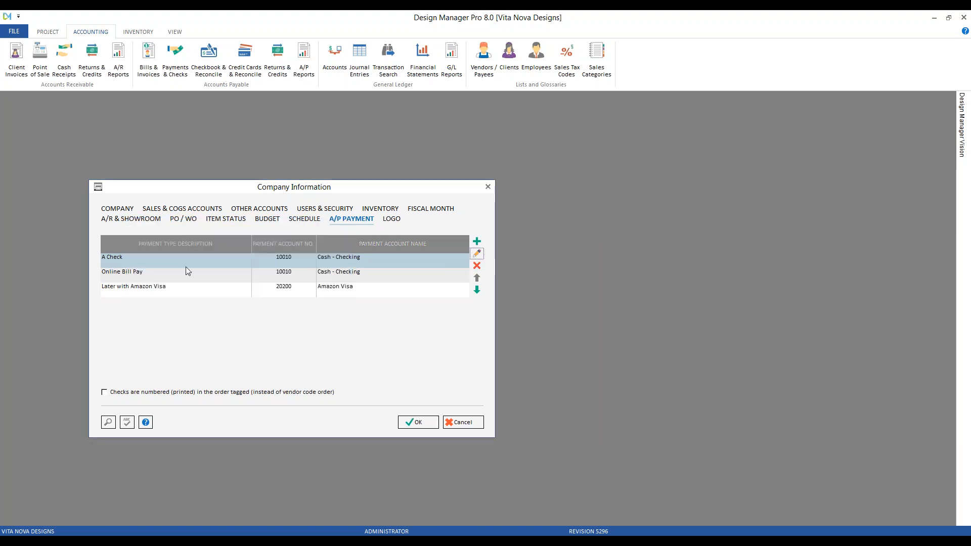
click(185, 271)
click(479, 253)
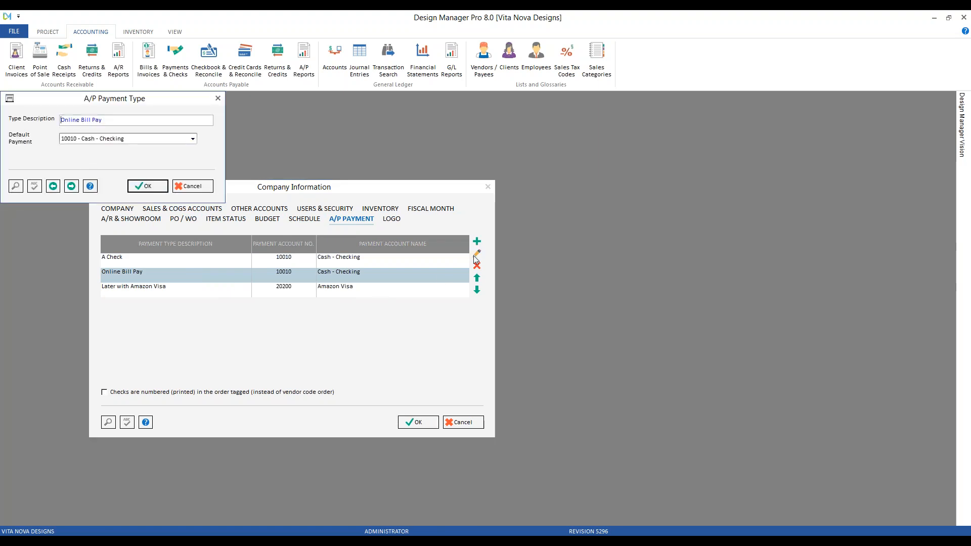
click(192, 186)
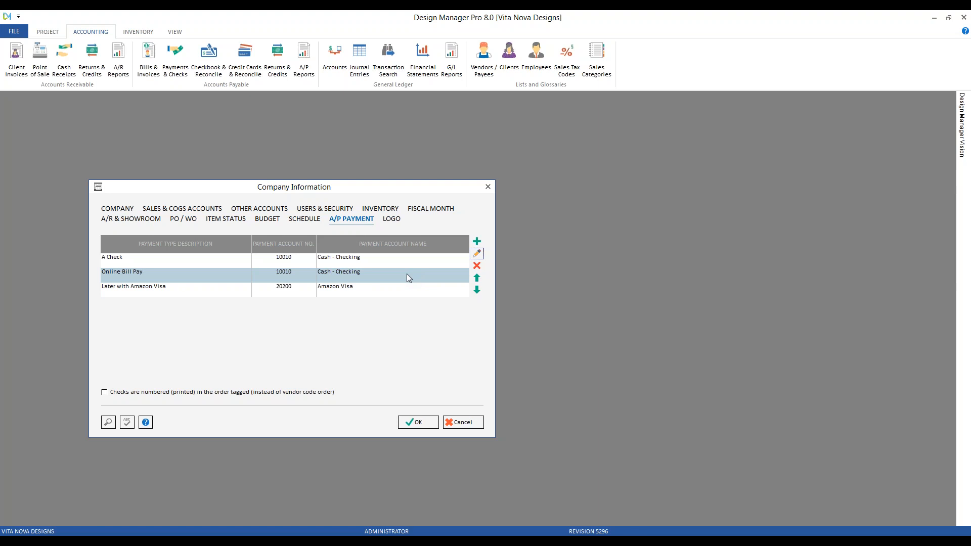
Step: Start deleting the Later with Amazon Visa payment type, decline the deletion, and save the company information
click(380, 294)
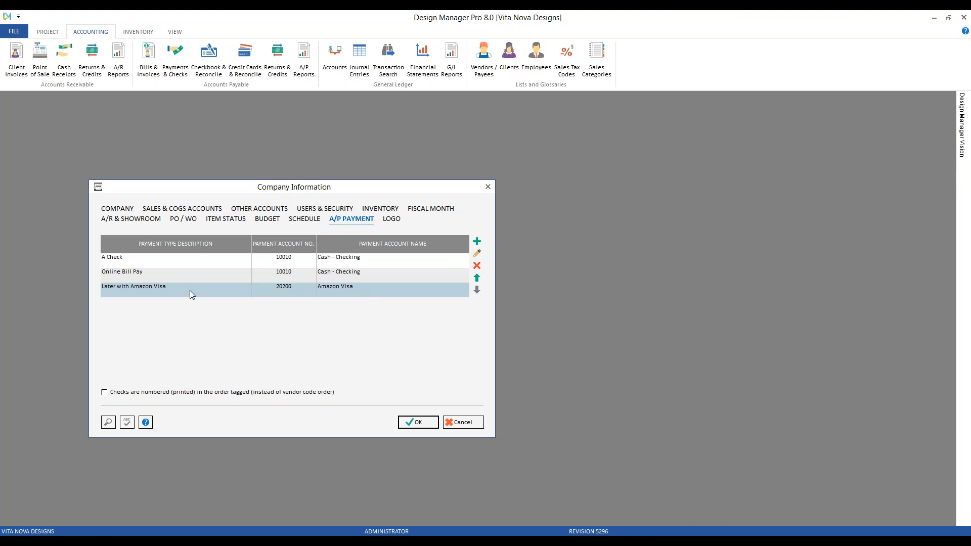
click(477, 265)
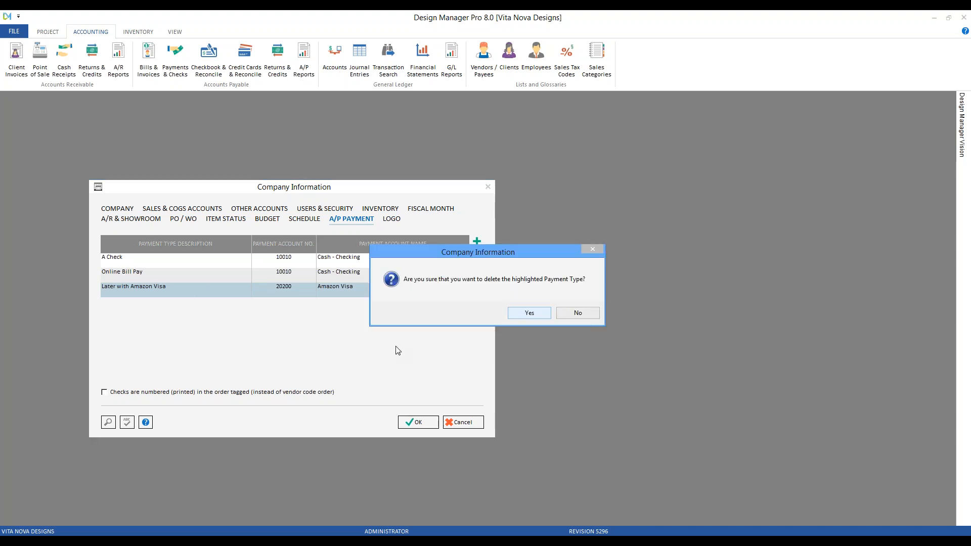
click(578, 313)
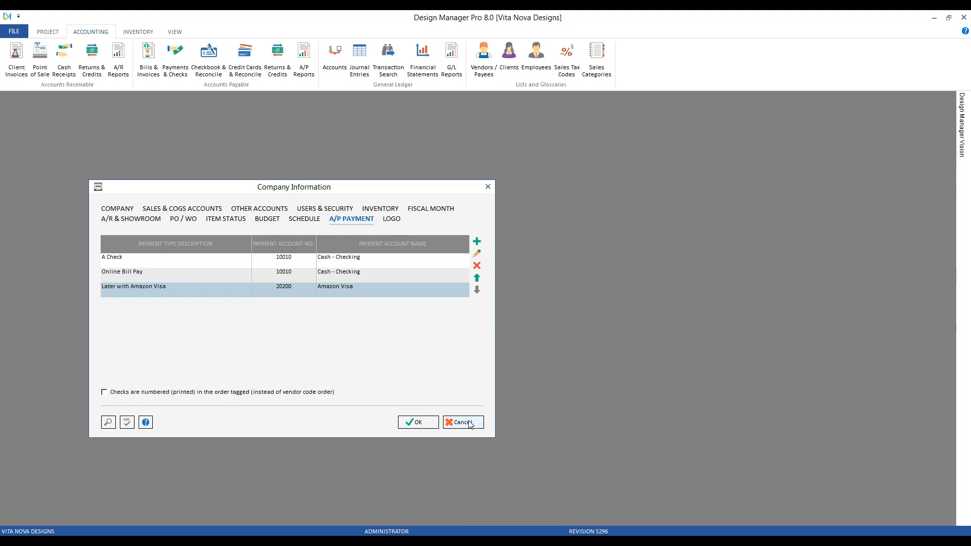
click(418, 422)
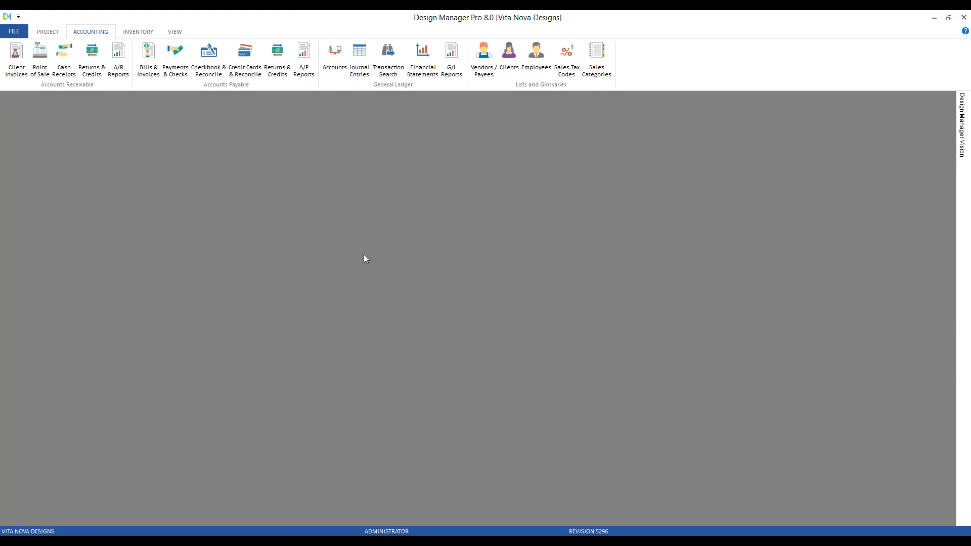
Step: Open the payments and checks list and tag the Century Furniture deposit invoice for payment
click(175, 59)
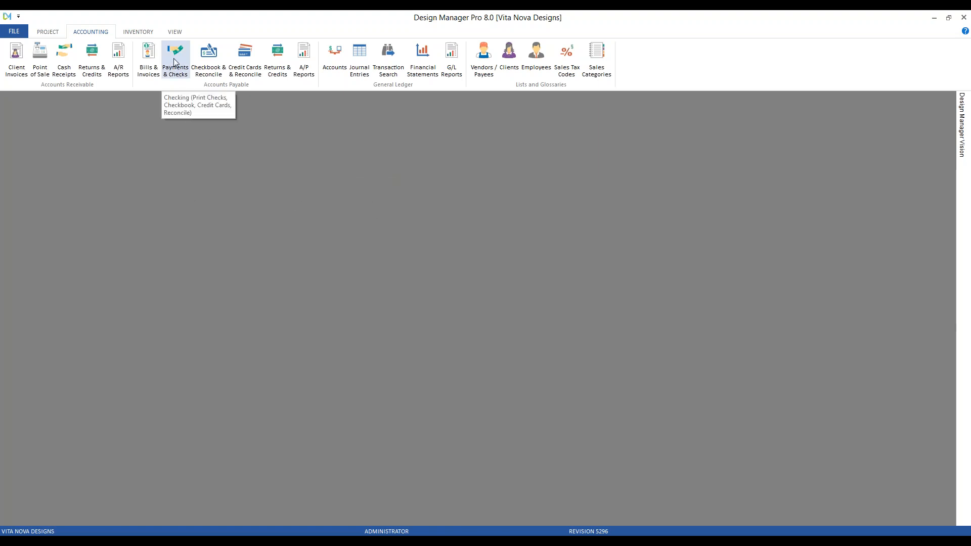
drag(191, 140, 255, 144)
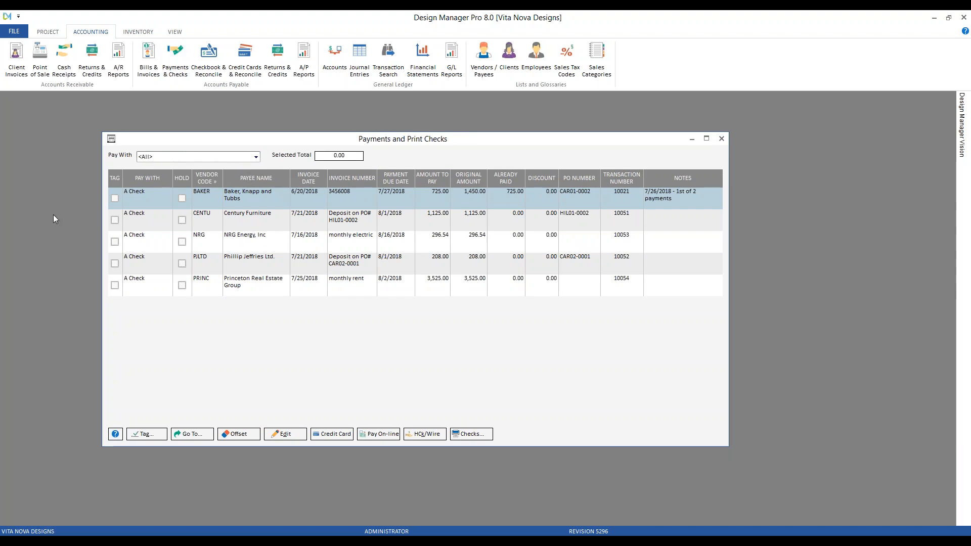
click(115, 221)
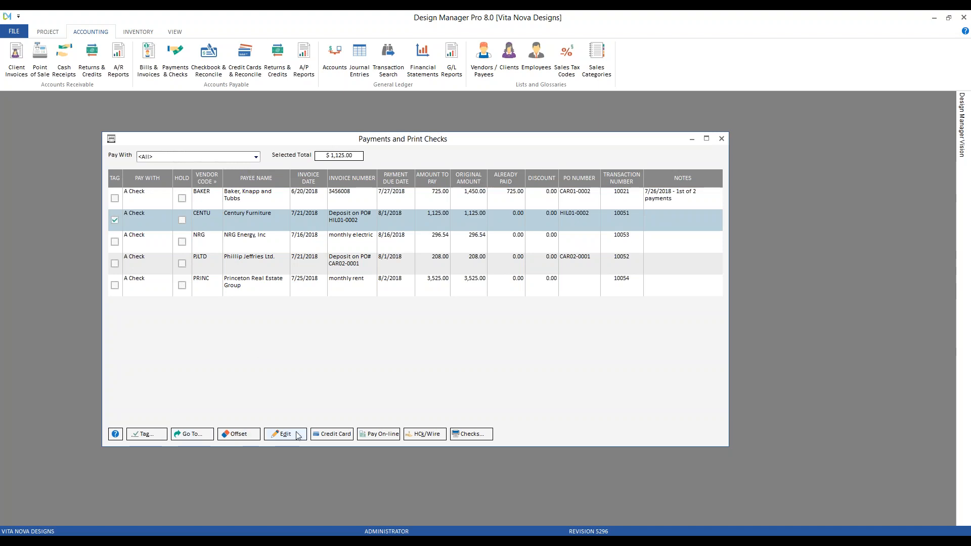
Step: Pay the tagged Century Furniture deposit online from 10010 - Cash - Checking, using payment date 7/26/2018, accept the payment list, and close the payments window
click(380, 435)
drag(198, 156, 299, 204)
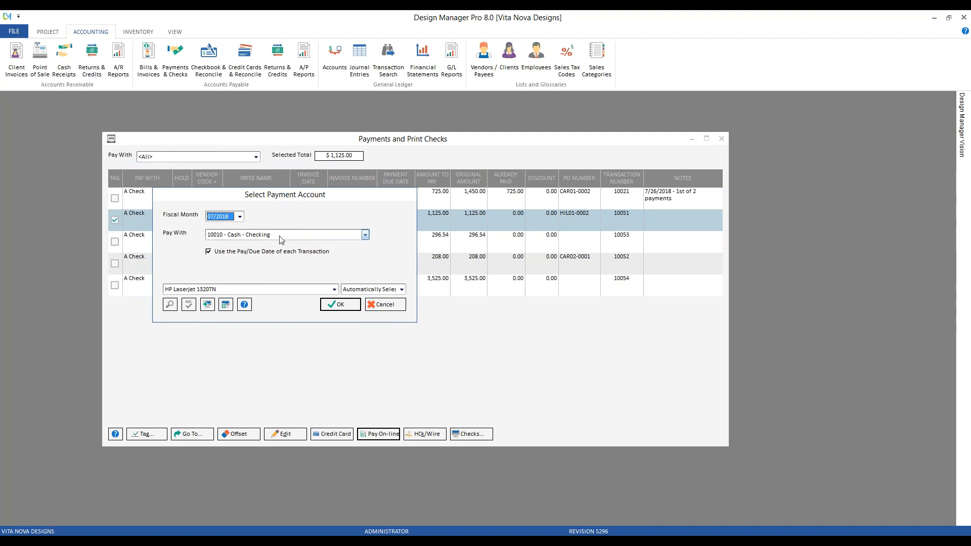
click(268, 251)
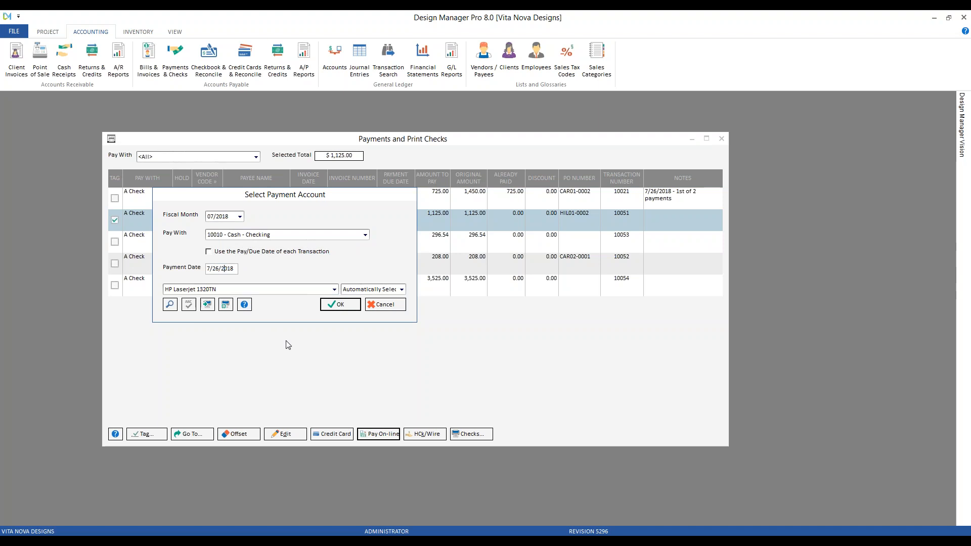
click(339, 305)
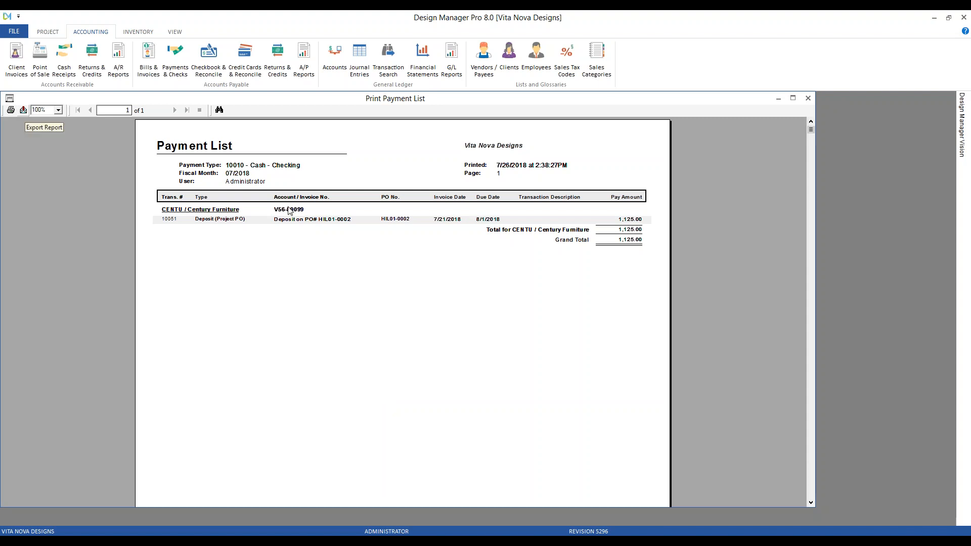
click(807, 98)
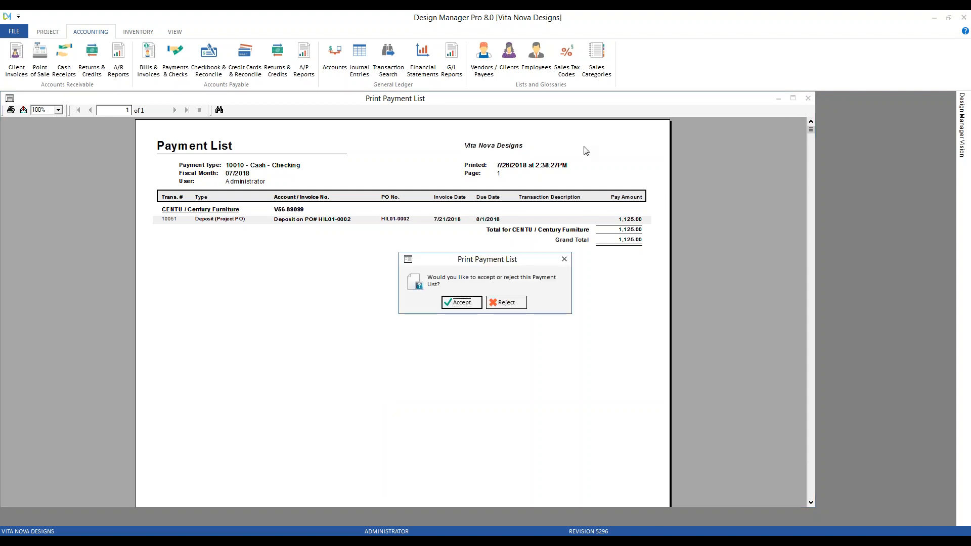
key(Return)
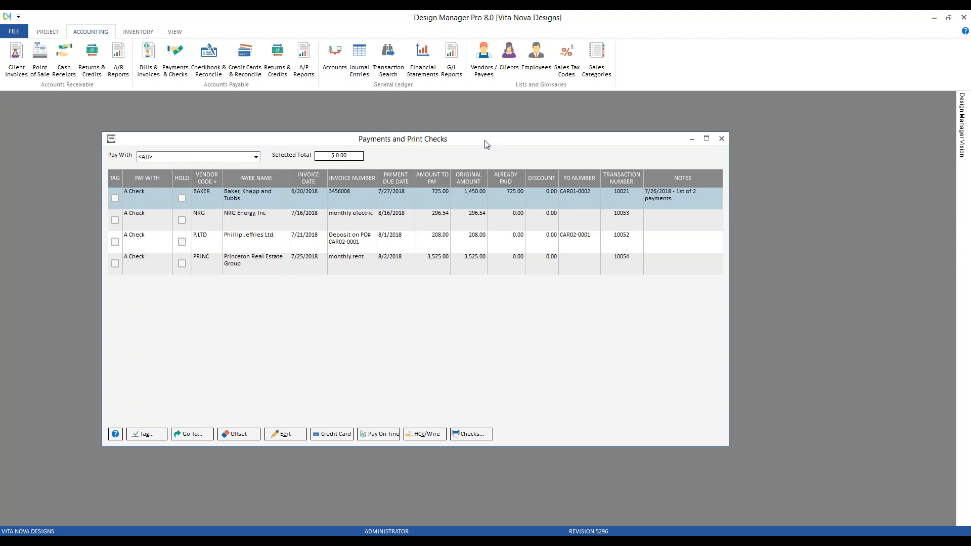
click(721, 138)
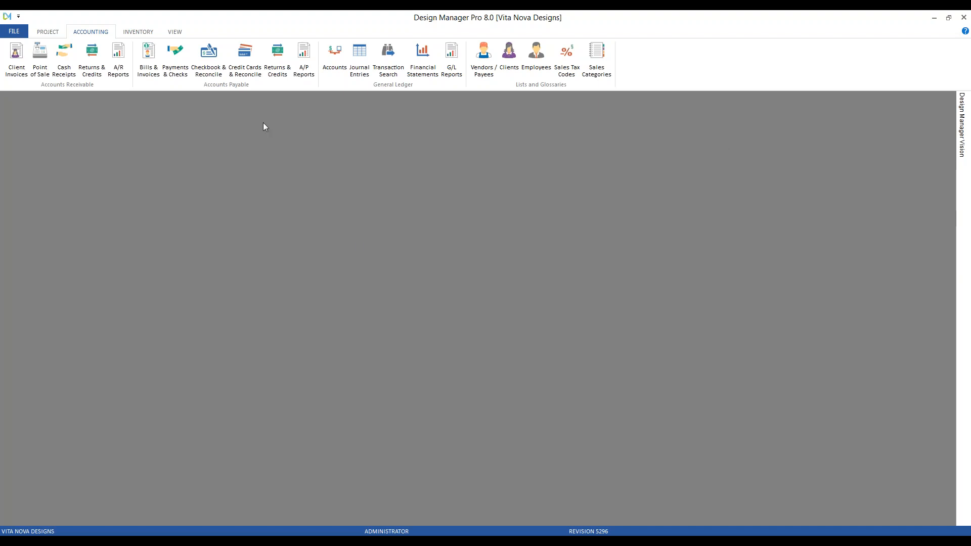
Step: Examine the Century Furniture online payment in the 10010 - Cash - Checking checkbook, and close the checkbook
click(208, 56)
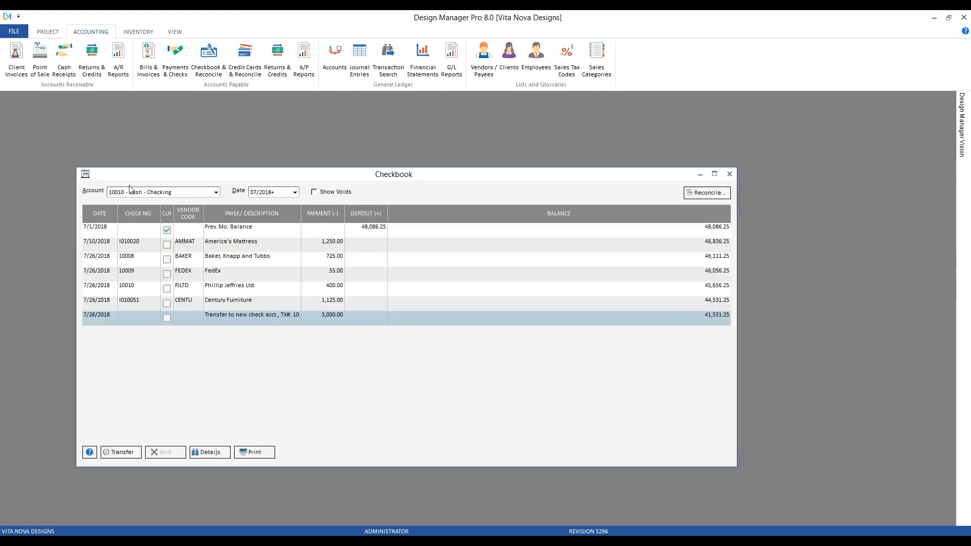
click(233, 304)
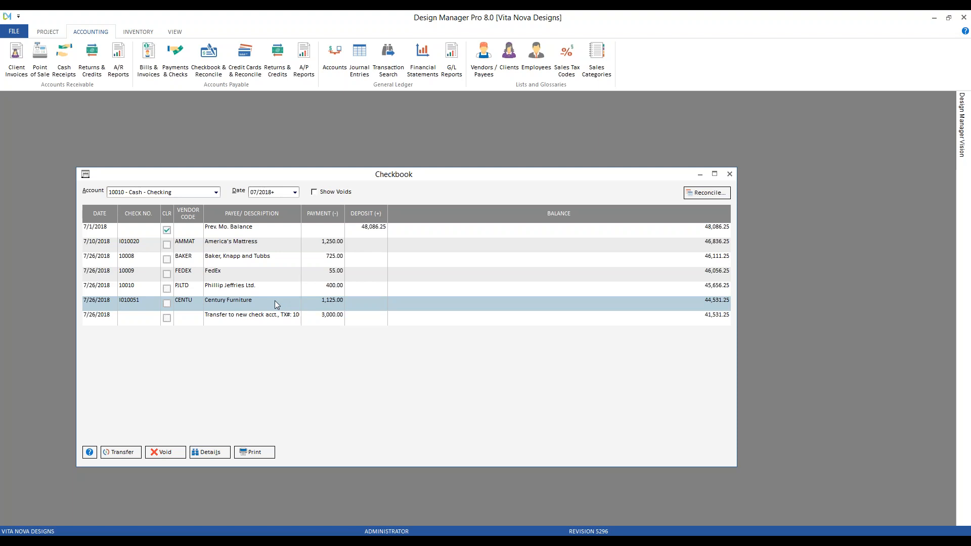
click(729, 174)
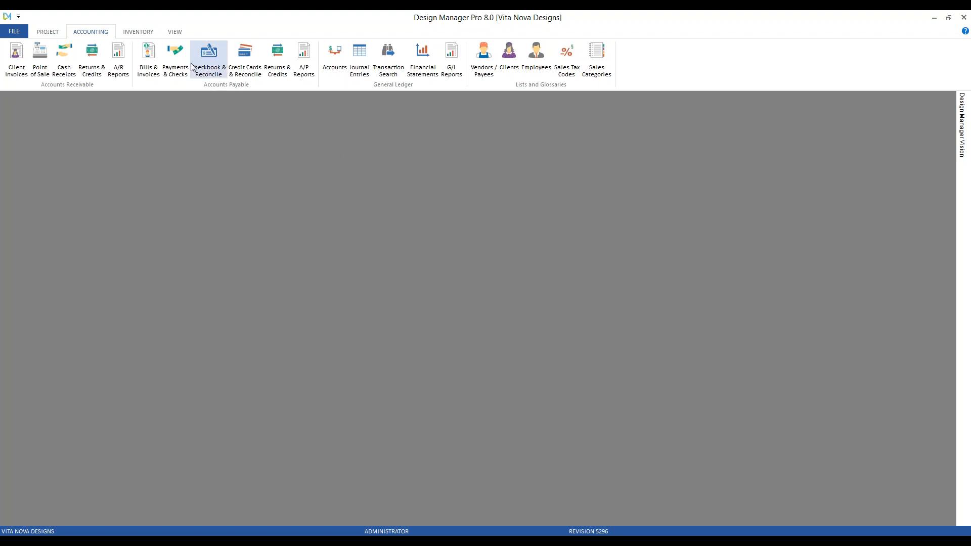
Step: Reopen the payments list, tag the Phillip Jeffries Ltd. deposit invoice, and open its hand check or wire transfer entry
click(175, 58)
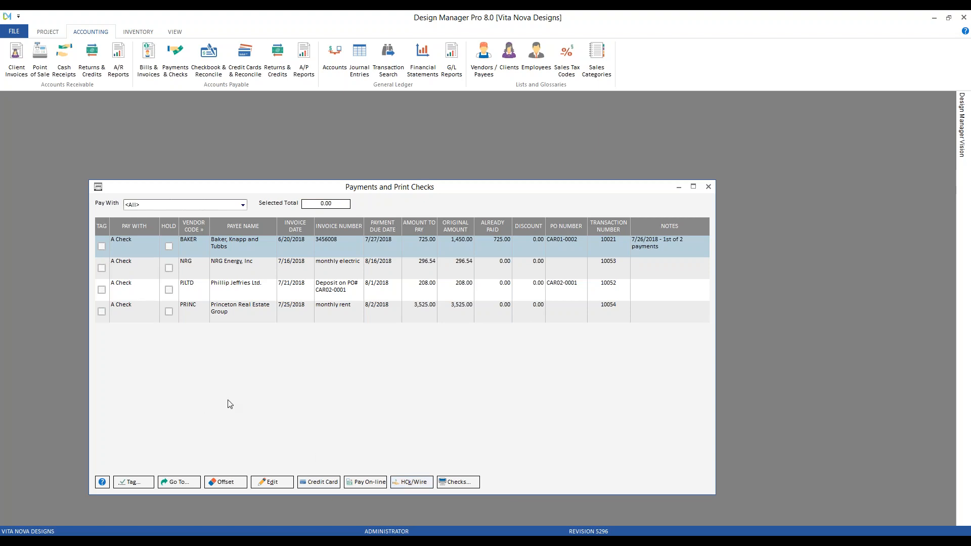
click(103, 290)
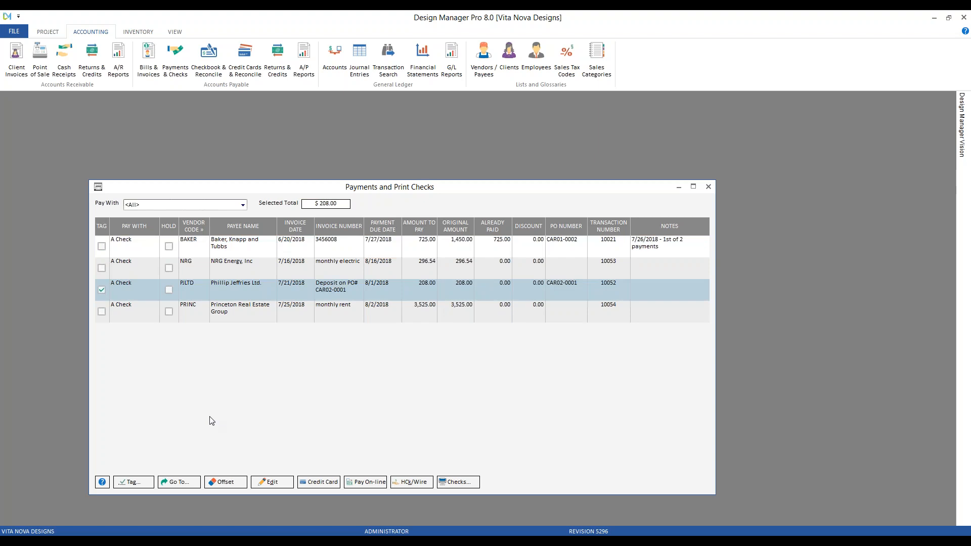
click(416, 481)
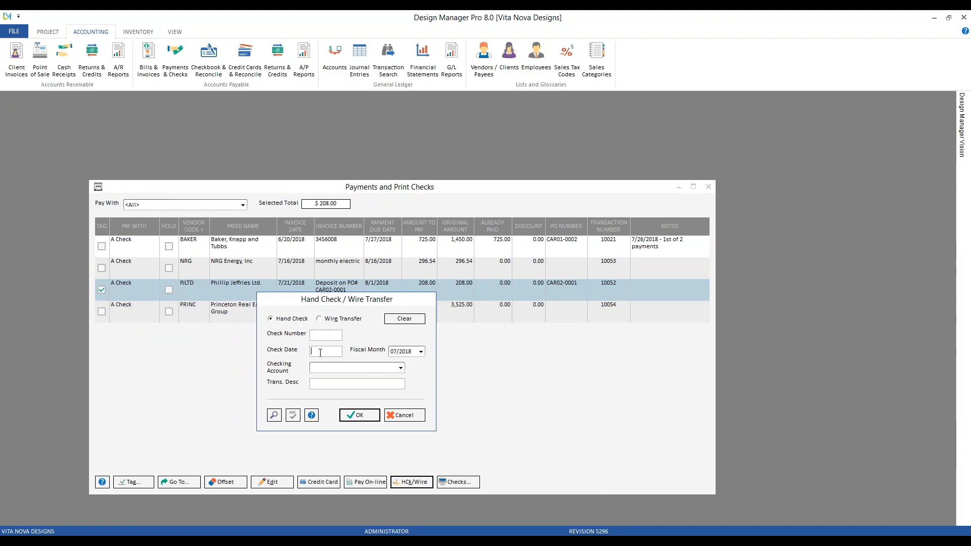
Step: Examine the checking account choices and the transaction description field in the hand check entry
click(400, 367)
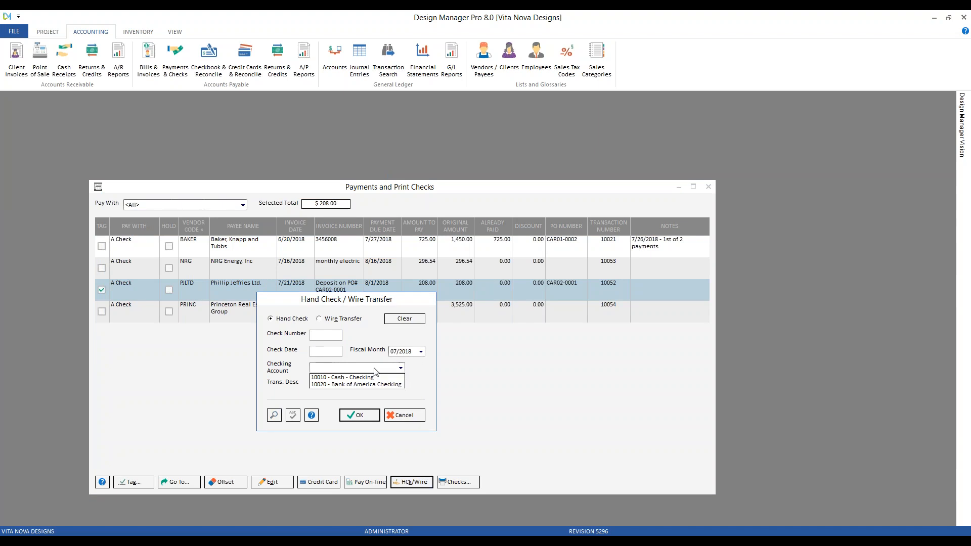
click(355, 384)
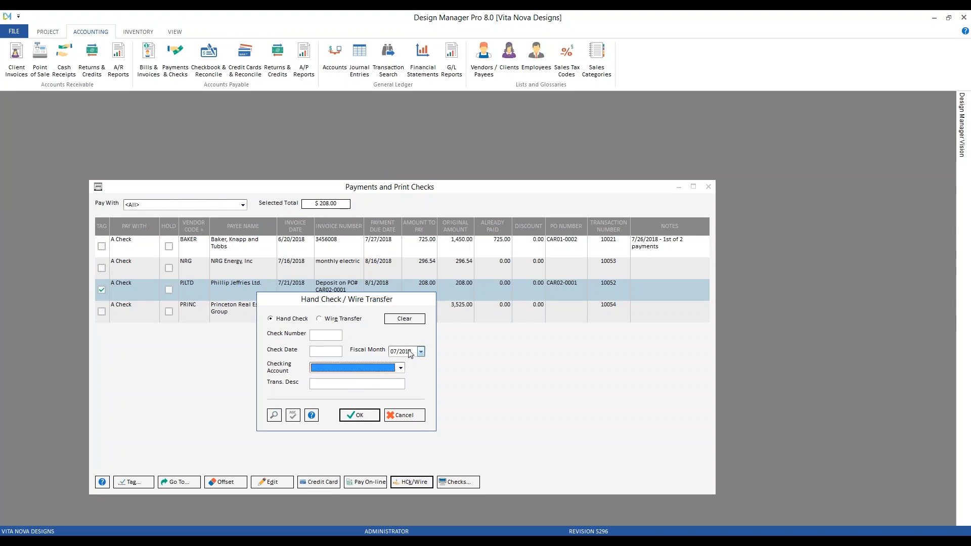
click(350, 384)
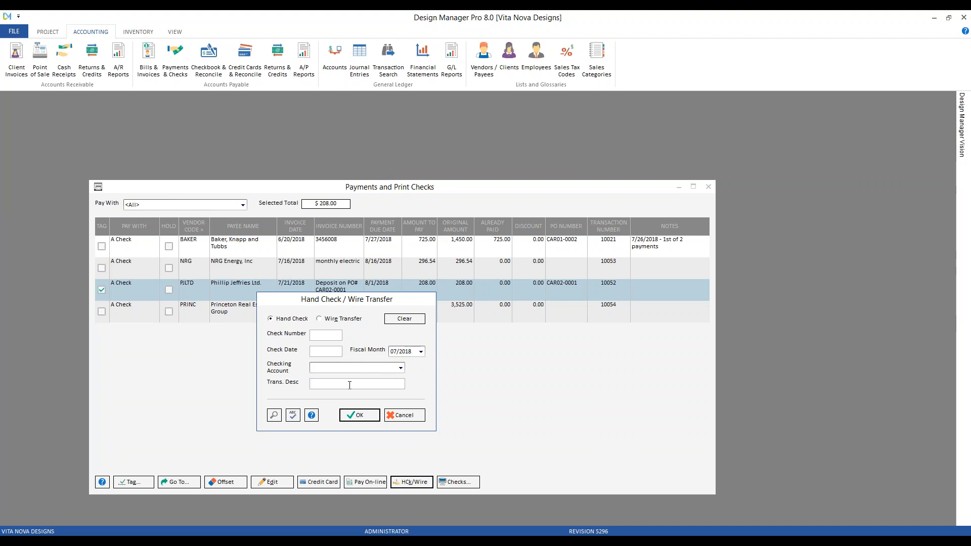
Step: Switch the payment to a wire transfer dated 7/24/2018 from checking account 10010 - Cash - Checking
click(356, 320)
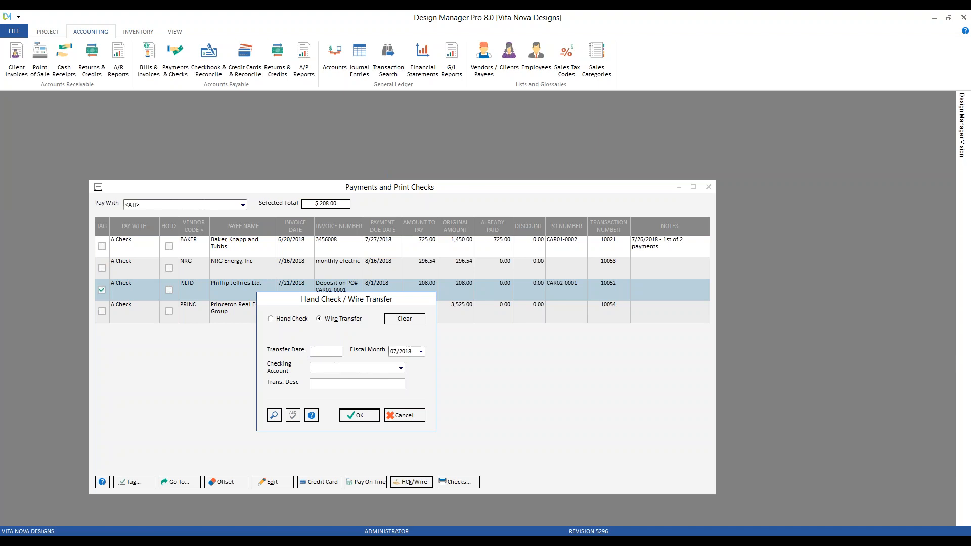
click(273, 416)
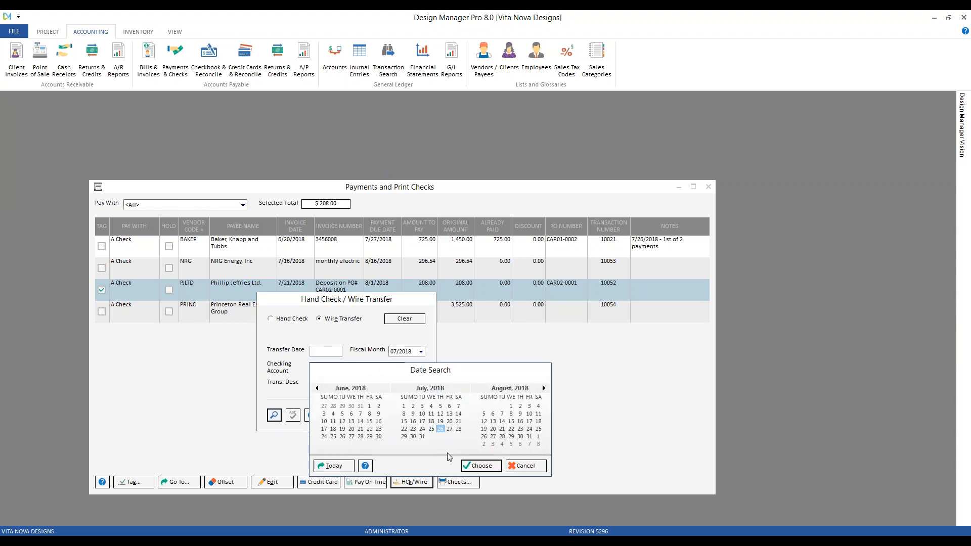
click(422, 429)
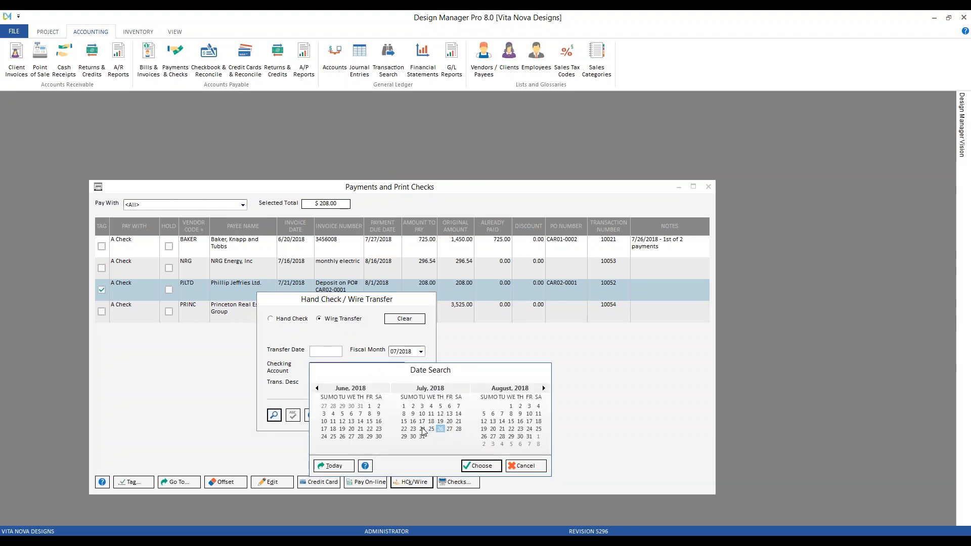
click(474, 465)
click(400, 368)
click(362, 378)
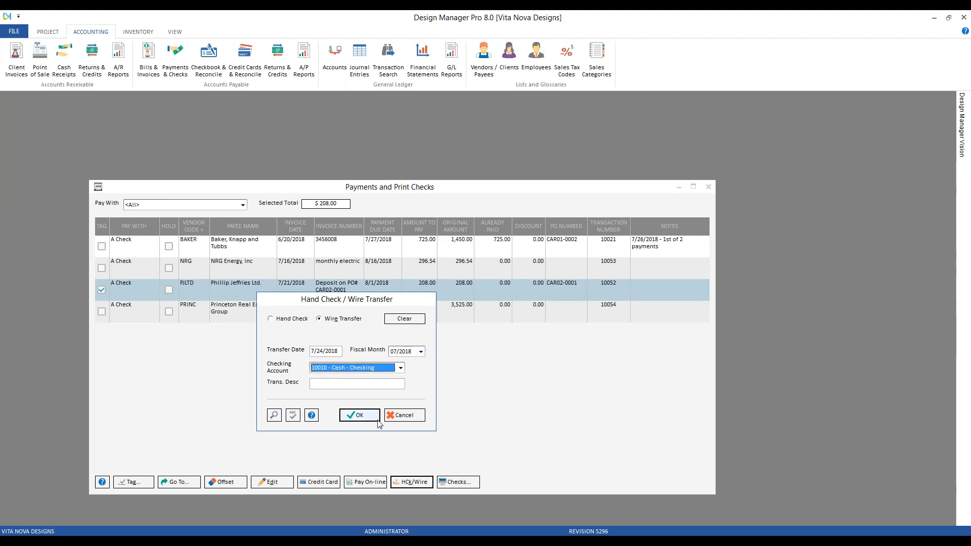
Step: Describe the wire transfer as "ATM payment", accept it, and close the payments window
click(345, 382)
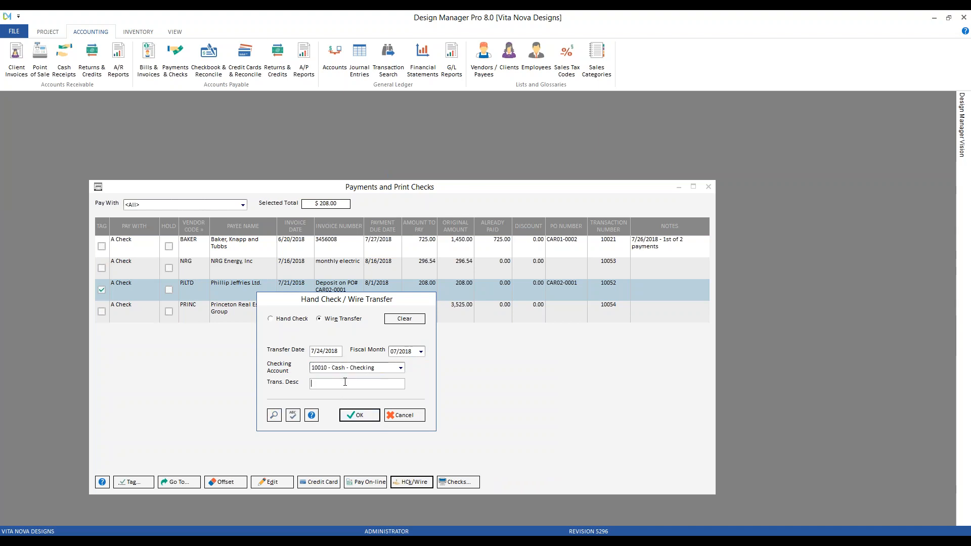
text(ATM payment)
click(354, 416)
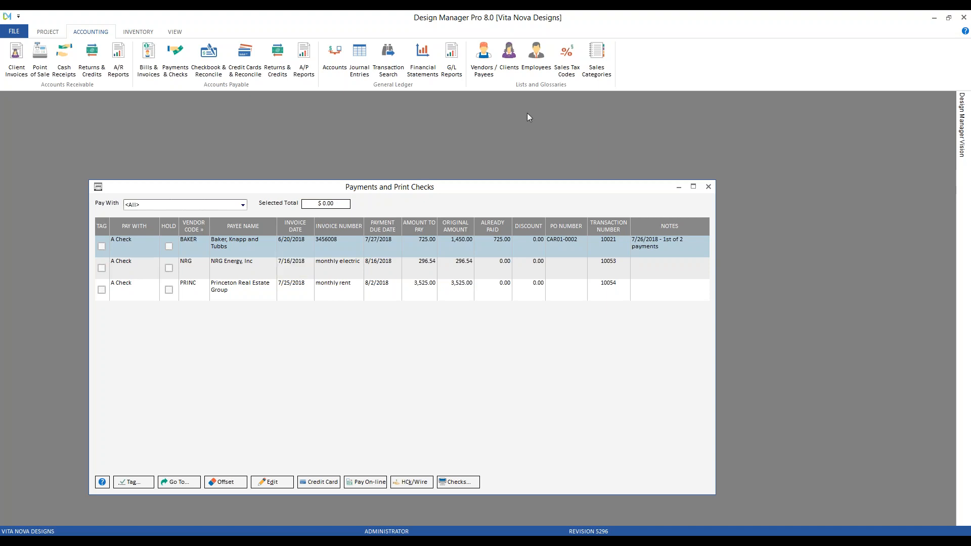
click(708, 187)
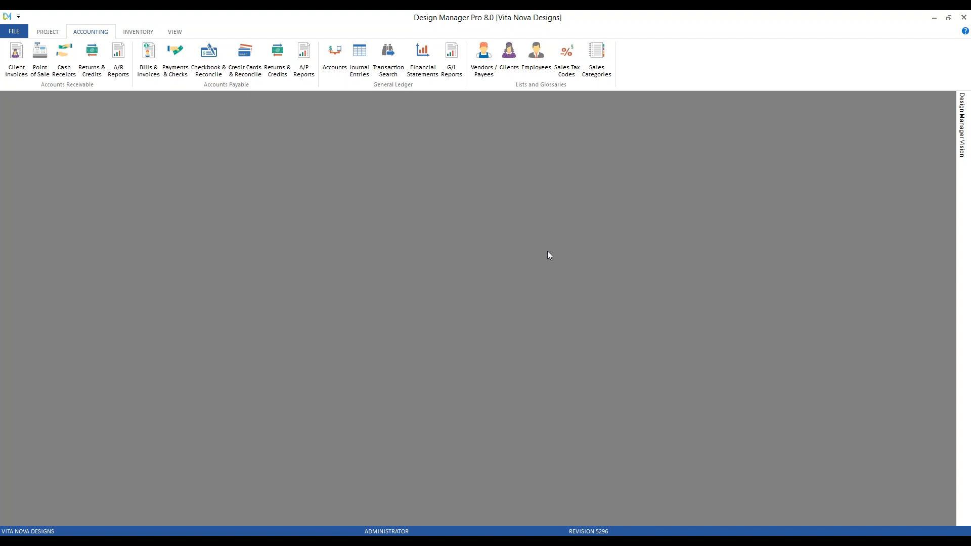
Step: Examine the Phillip Jeffries Ltd. wire transfer in the 10010 - Cash - Checking checkbook, and close the checkbook
click(209, 63)
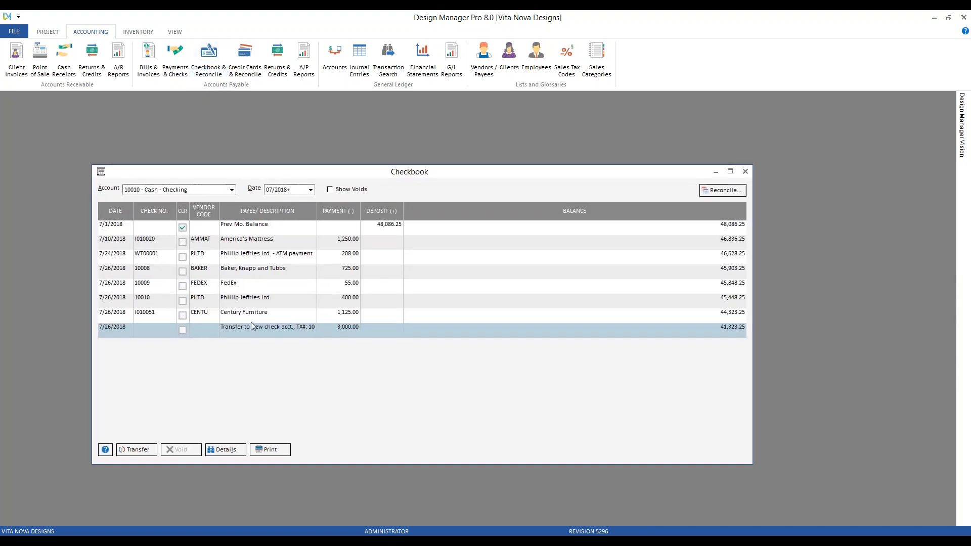
click(244, 303)
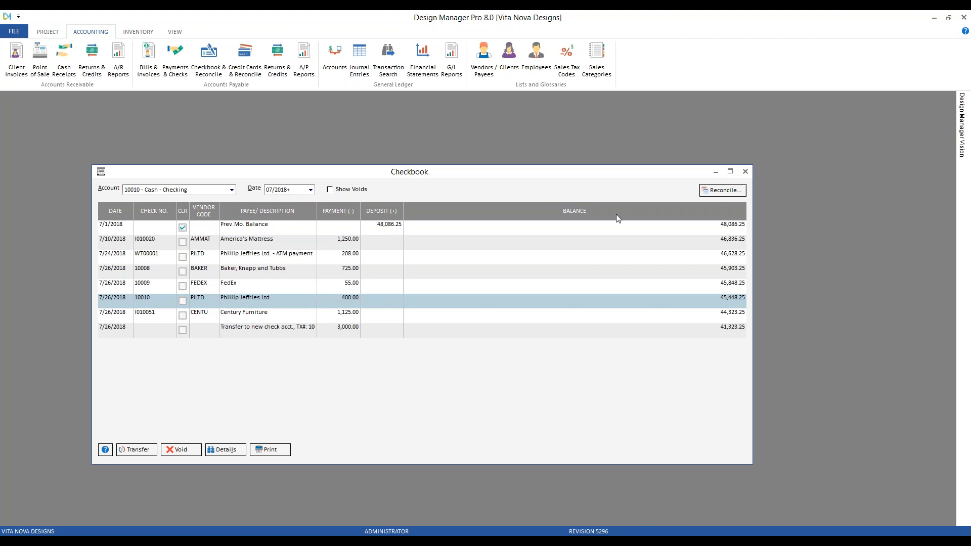
click(746, 172)
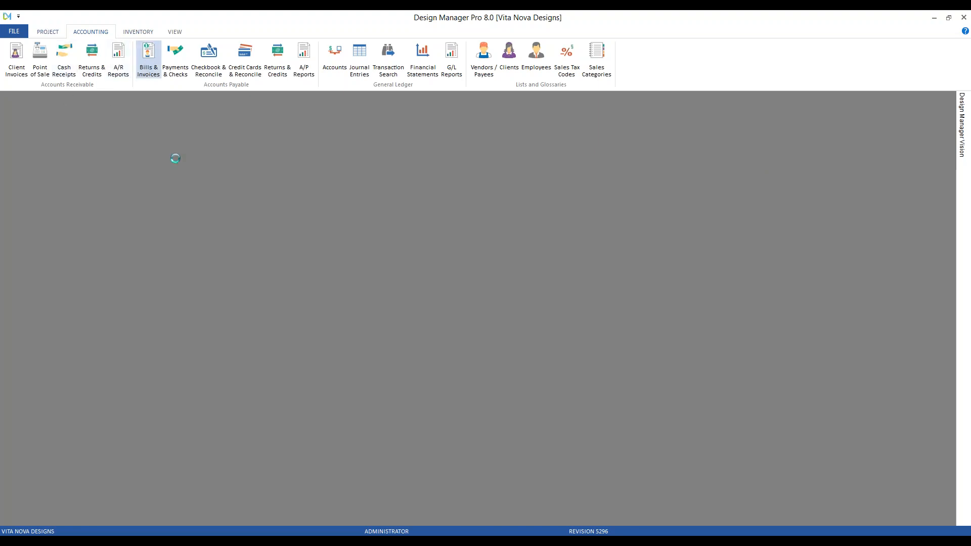
Step: Start a new entry in the vendor bills and invoices list with type Expense / Bill / Misc
click(148, 59)
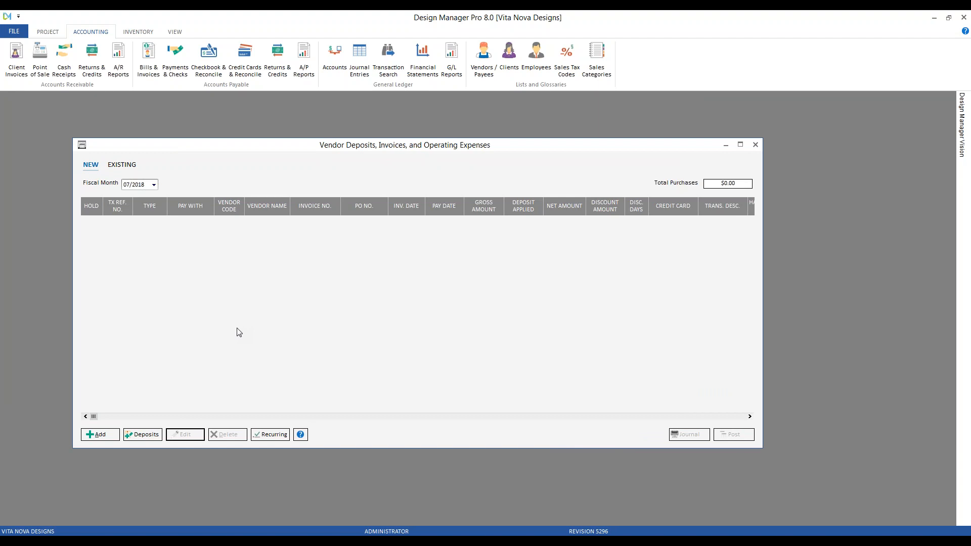
click(102, 436)
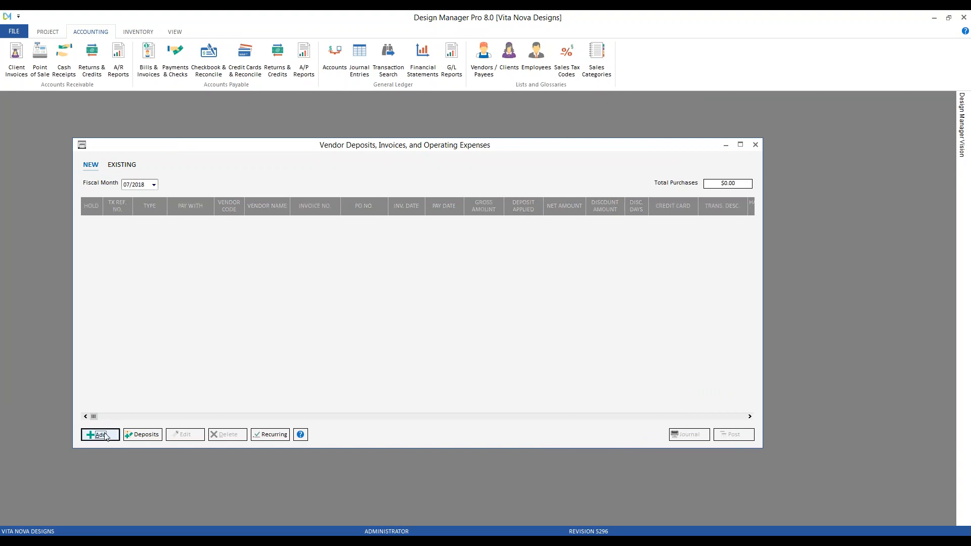
drag(299, 102, 325, 119)
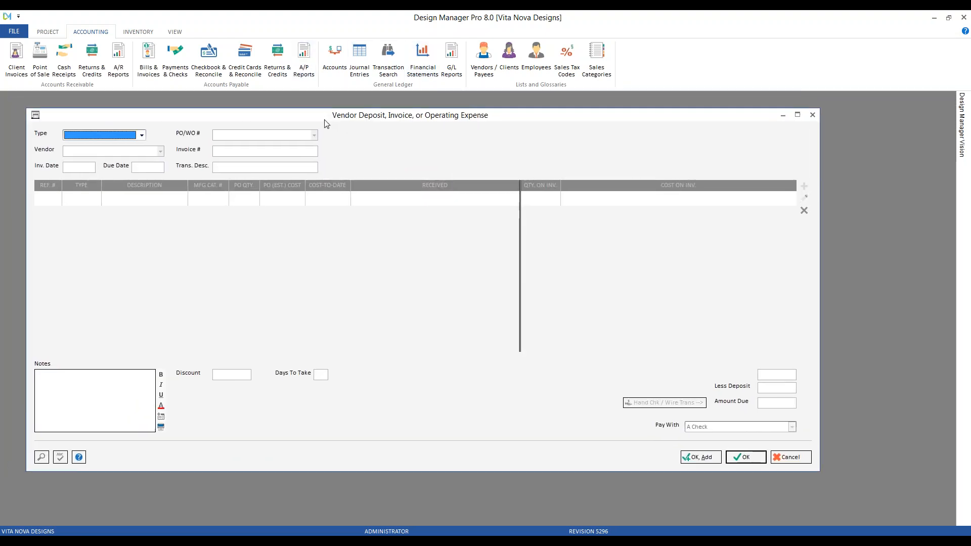
click(141, 135)
click(139, 163)
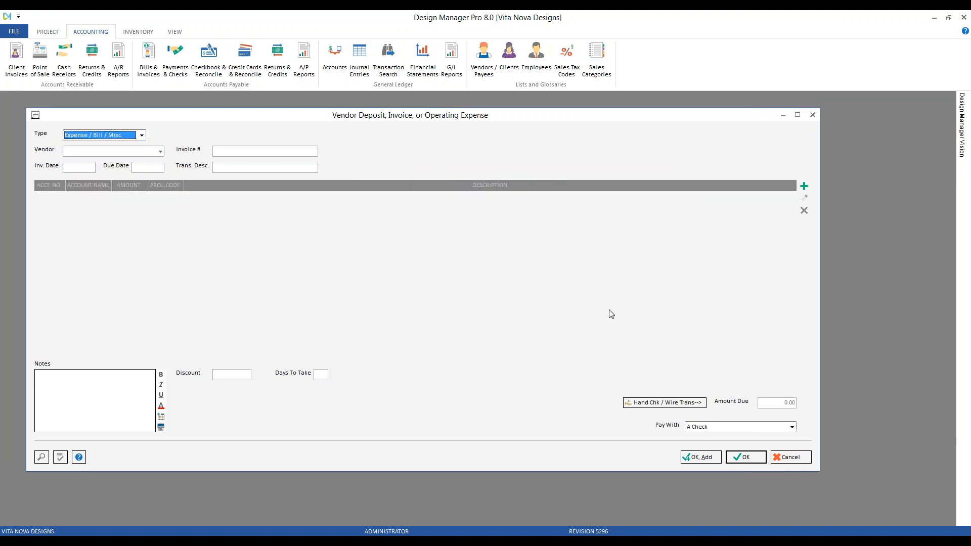
Step: Examine the new bill's payment method choices and hand check or wire transfer entry, then cancel the bill and close the invoices window
click(708, 428)
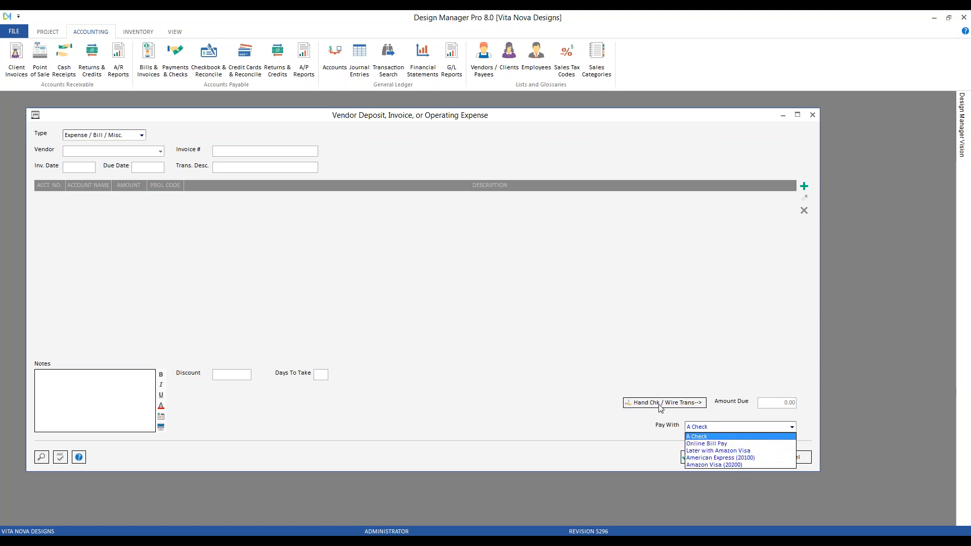
click(704, 437)
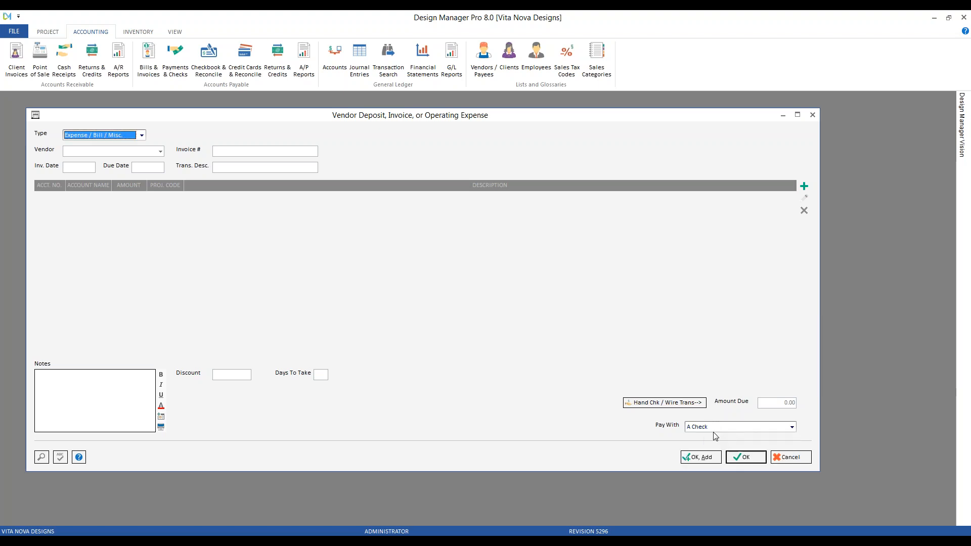
click(675, 406)
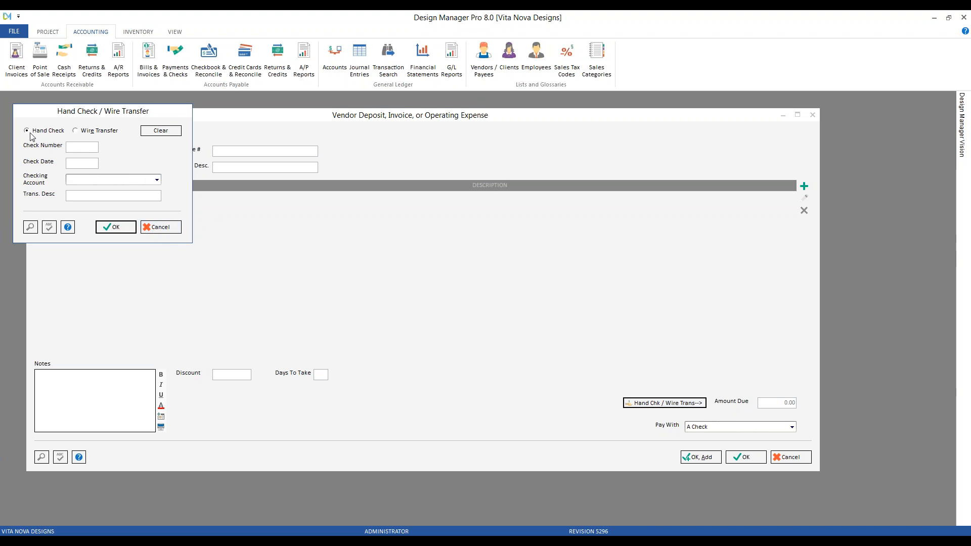
click(171, 229)
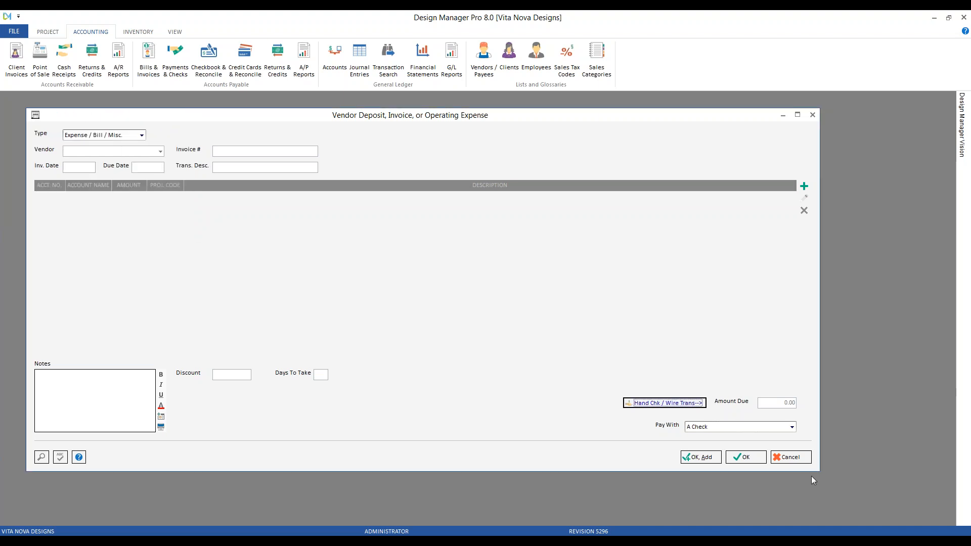
click(791, 458)
click(757, 143)
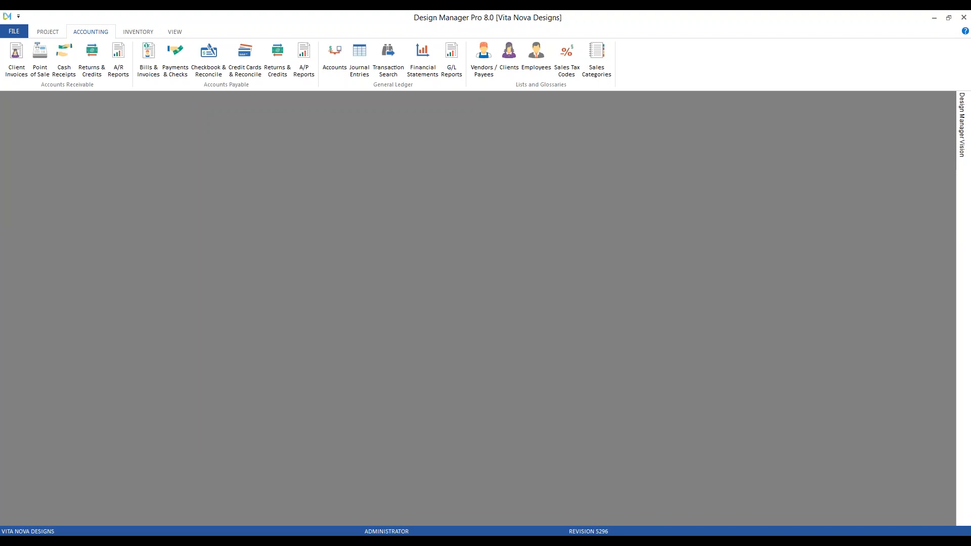